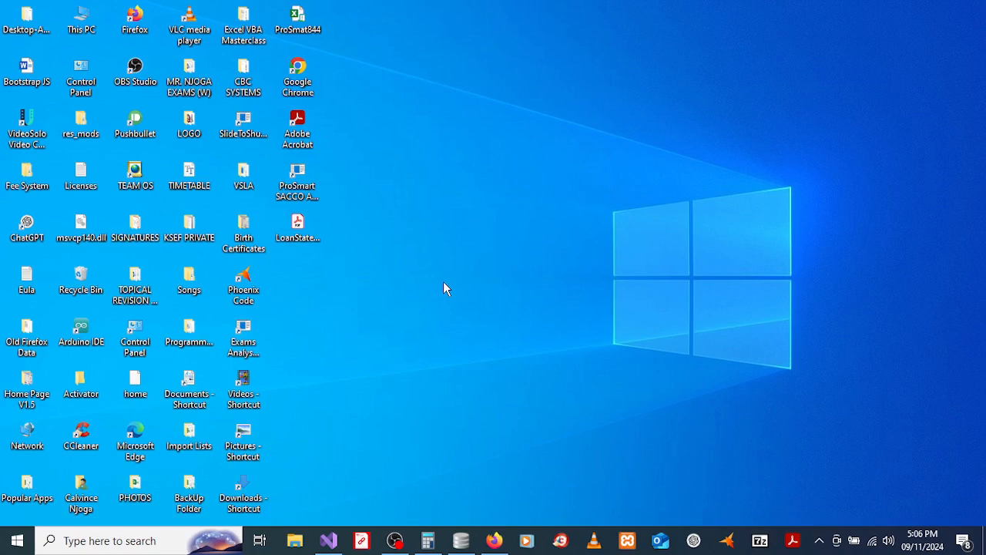
Step: Launch the Sacco app and sign in with the Admin role using the administrator's username and password
{"action": "left_click", "coordinate": [298, 192]}
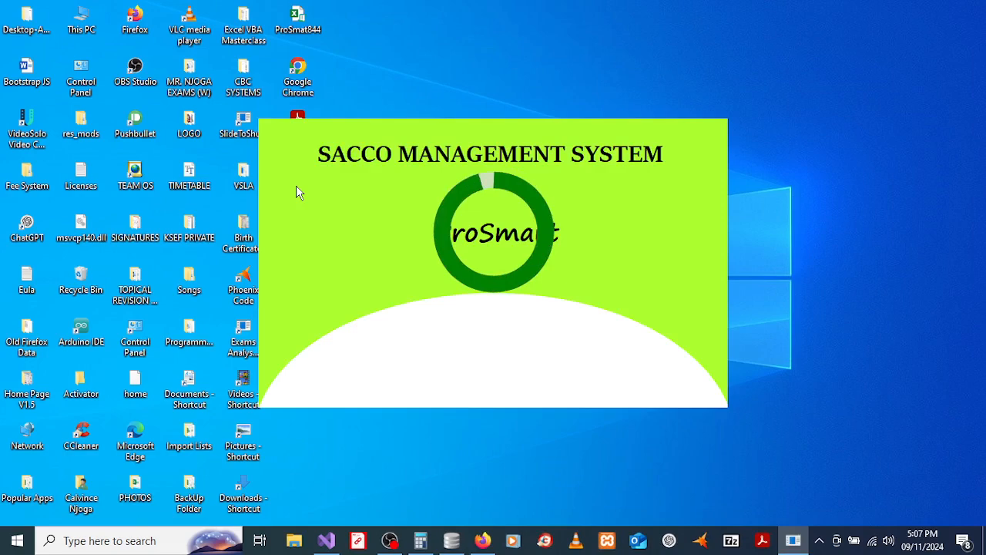
{"action": "left_click", "coordinate": [654, 224]}
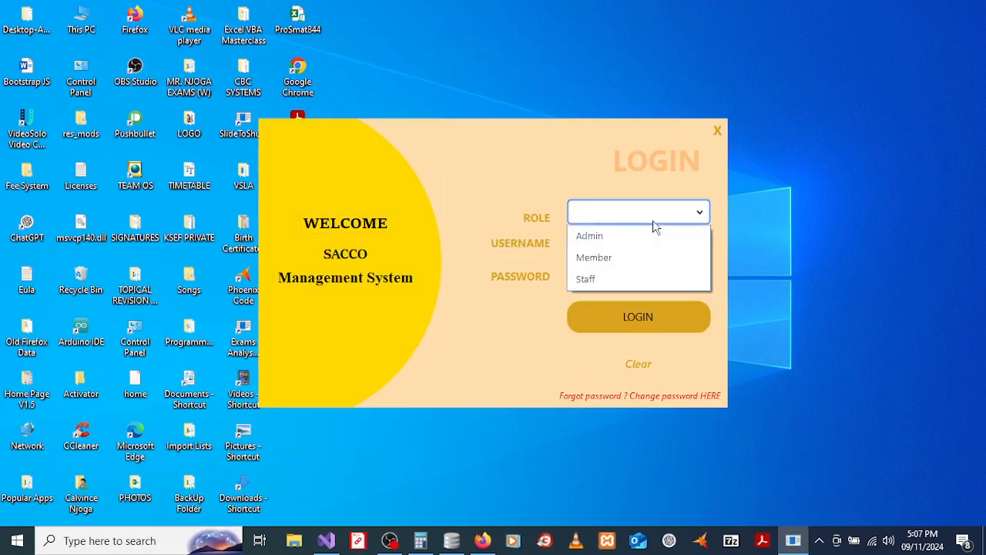
{"action": "left_click", "coordinate": [613, 237]}
{"action": "left_click", "coordinate": [613, 248]}
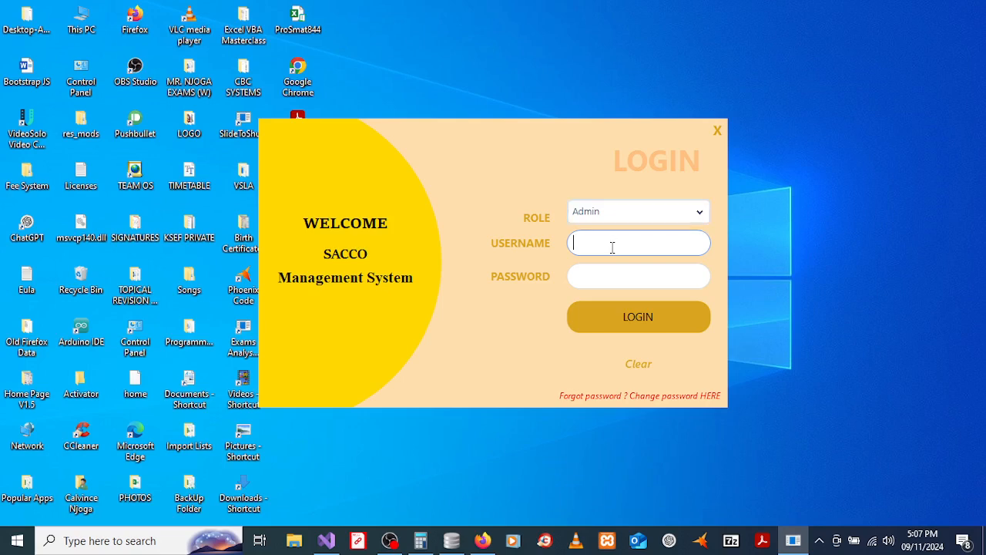
{"action": "type", "text": "Liam"}
{"action": "key", "text": "Tab"}
{"action": "type", "text": "*"}
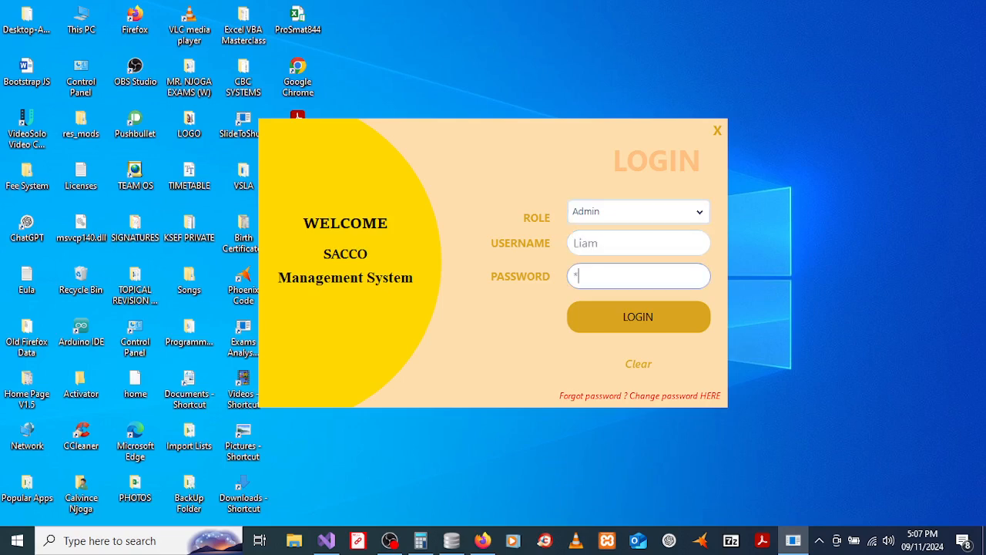
{"action": "type", "text": "******"}
{"action": "left_click", "coordinate": [629, 331]}
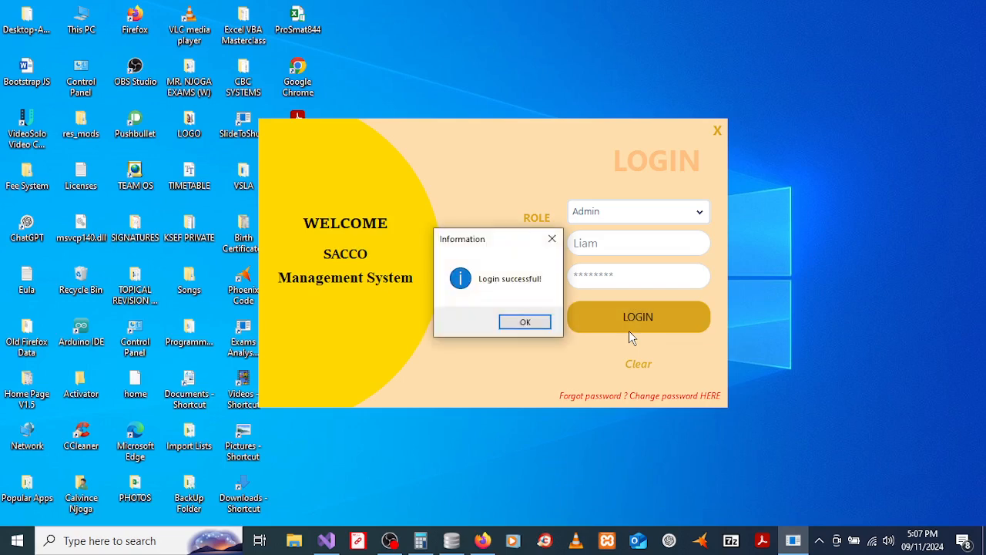
{"action": "left_click", "coordinate": [514, 326]}
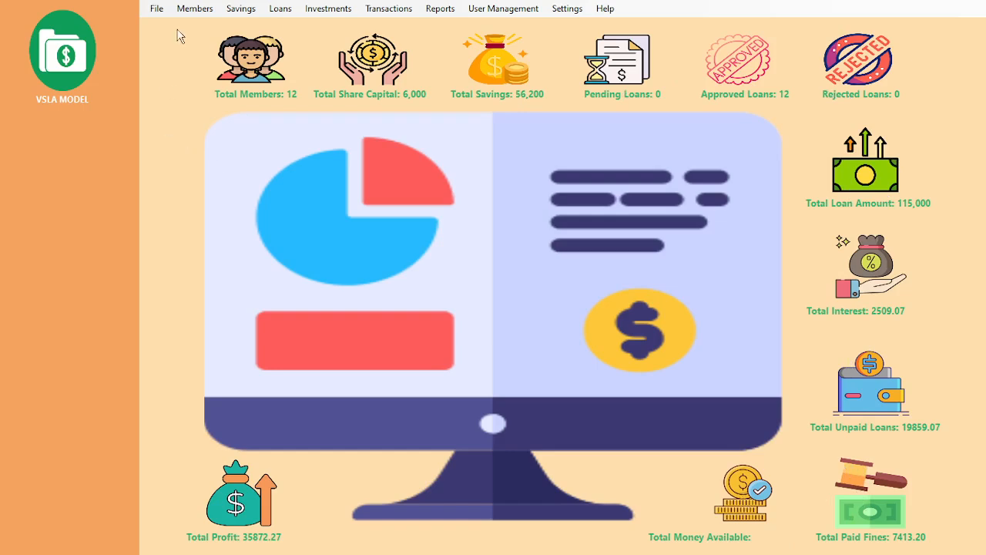
Step: Open the Add Members form and enter the member's first name and surname in their own fields
{"action": "left_click", "coordinate": [194, 8]}
{"action": "left_click", "coordinate": [203, 25]}
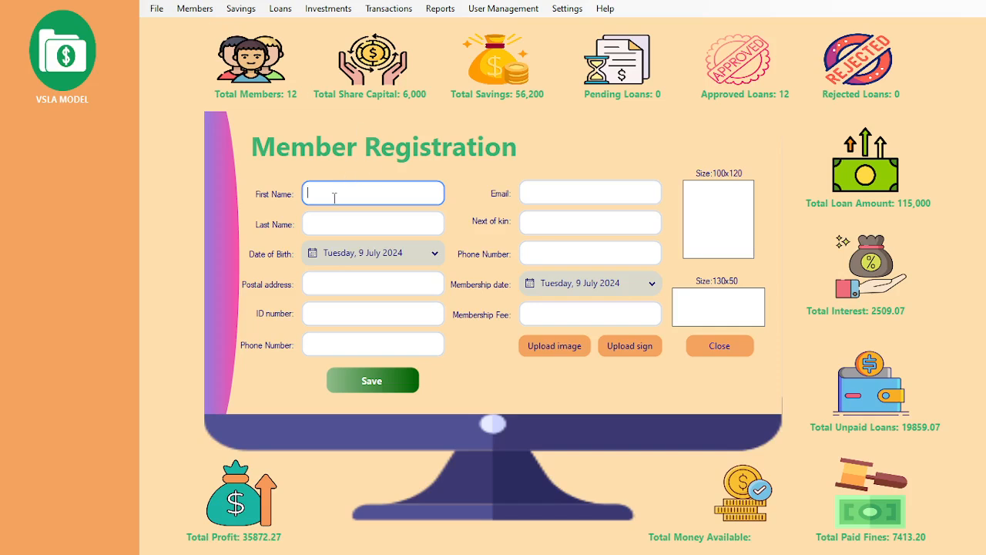
{"action": "double_click", "coordinate": [360, 195]}
{"action": "left_click", "coordinate": [318, 194]}
{"action": "key", "text": "BackSpace"}
{"action": "left_click_drag", "start_coordinate": [361, 192], "coordinate": [326, 188]}
{"action": "key", "text": "ctrl+x"}
{"action": "left_click", "coordinate": [325, 215]}
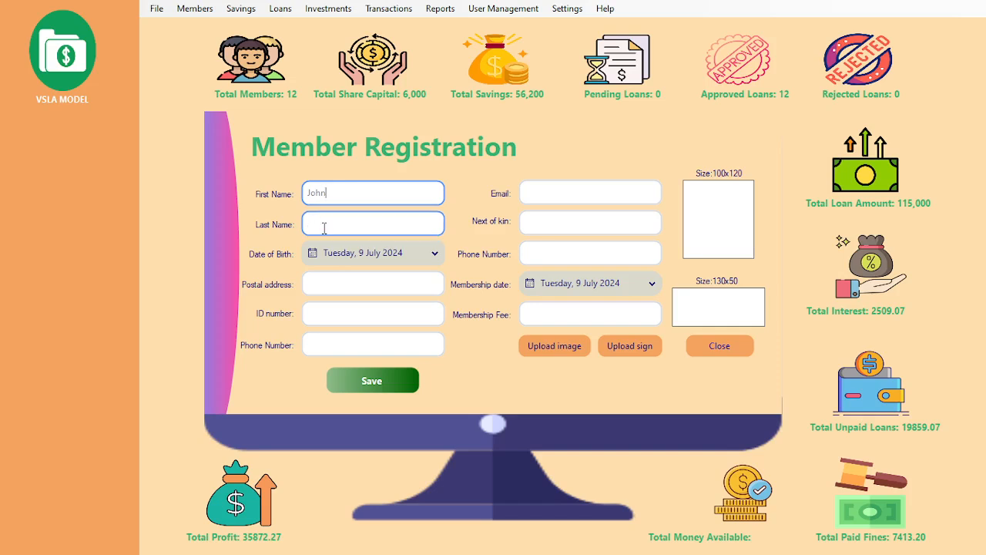
{"action": "key", "text": "ctrl+v"}
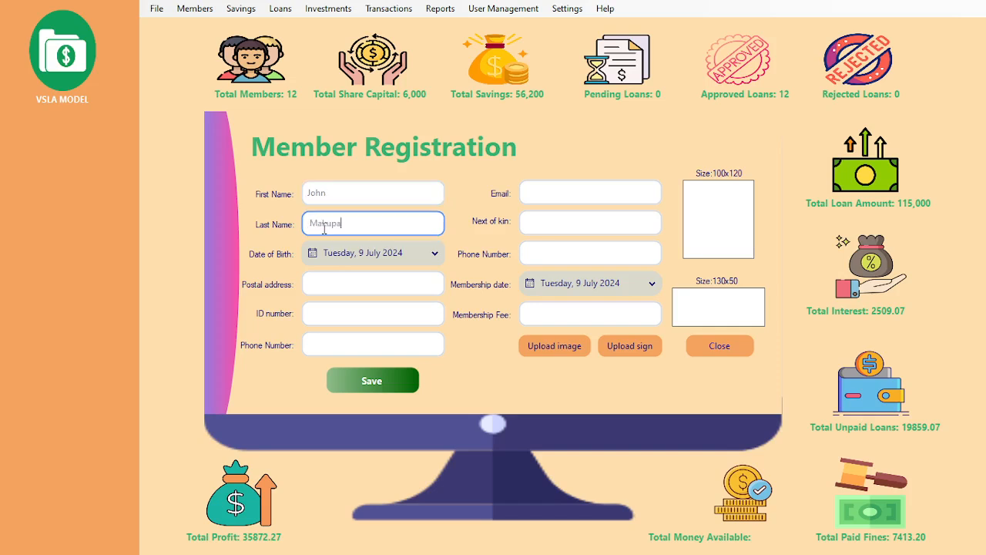
Step: Set the date of birth to 7 May 2023 in the calendar
{"action": "left_click", "coordinate": [430, 261]}
{"action": "left_click", "coordinate": [312, 298]}
{"action": "left_click", "coordinate": [312, 298]}
{"action": "left_click", "coordinate": [312, 297]}
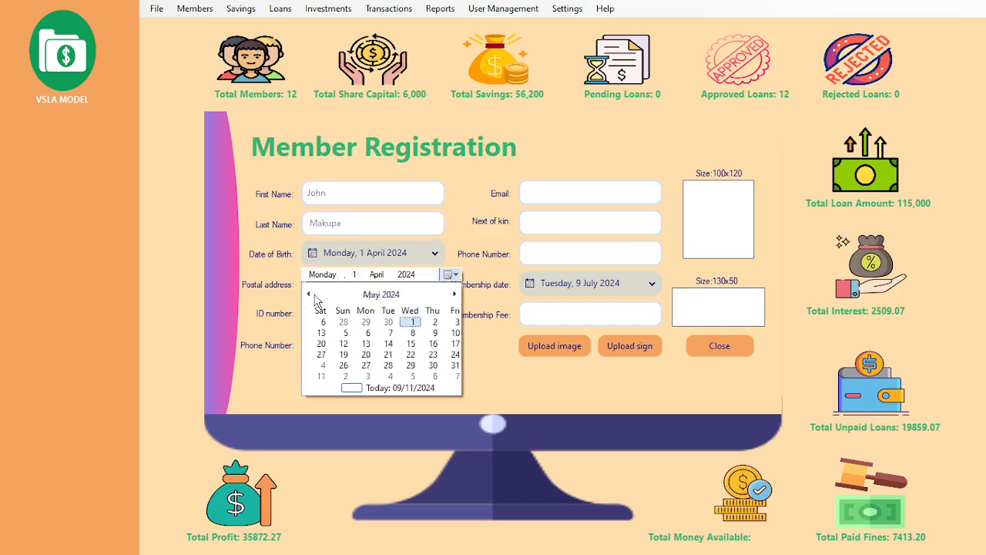
{"action": "left_click", "coordinate": [313, 298]}
{"action": "left_click", "coordinate": [312, 298]}
{"action": "left_click", "coordinate": [312, 297]}
{"action": "left_click", "coordinate": [312, 298]}
{"action": "left_click", "coordinate": [312, 298]}
{"action": "left_click", "coordinate": [312, 297]}
{"action": "left_click", "coordinate": [312, 297]}
{"action": "left_click", "coordinate": [312, 297]}
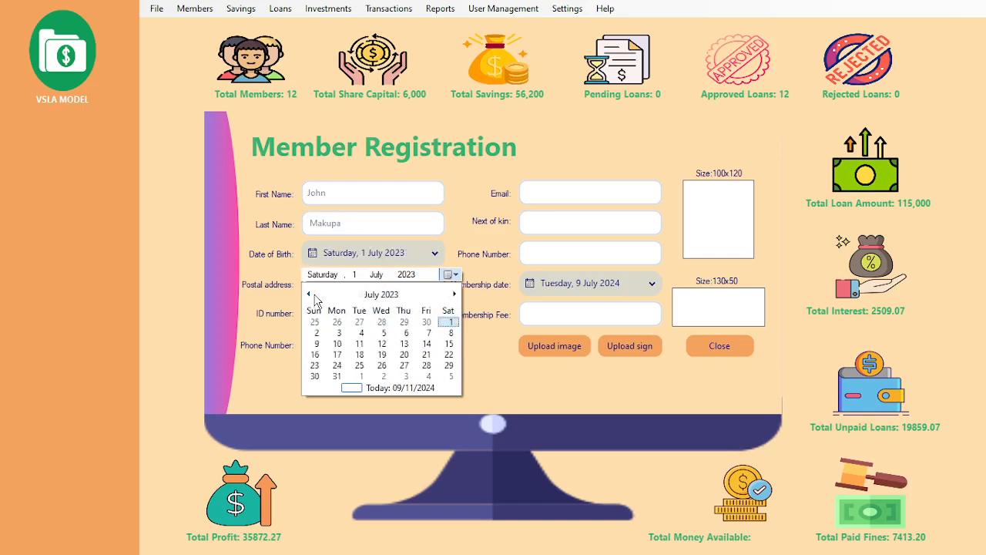
{"action": "left_click", "coordinate": [312, 297]}
{"action": "left_click", "coordinate": [312, 298]}
{"action": "left_click", "coordinate": [314, 333]}
{"action": "left_click", "coordinate": [390, 287]}
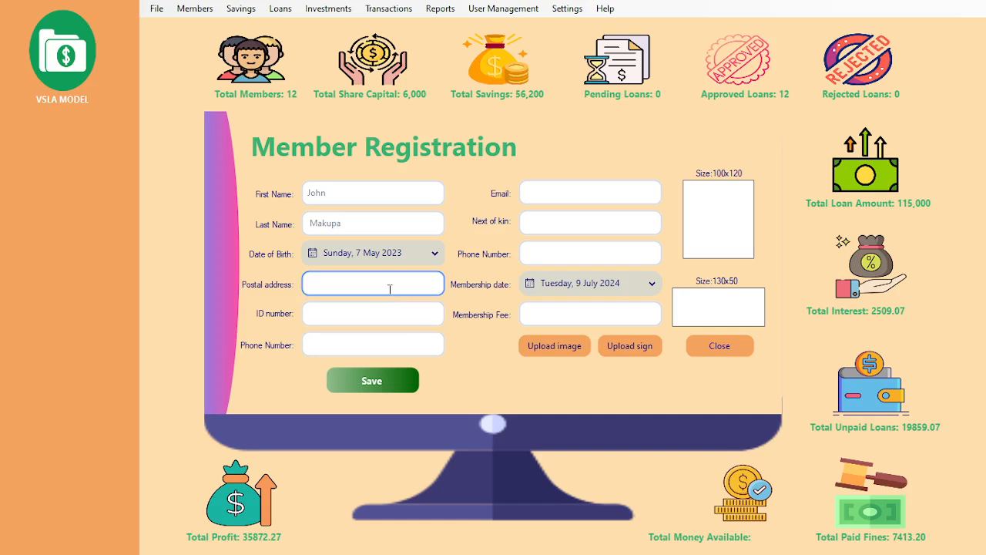
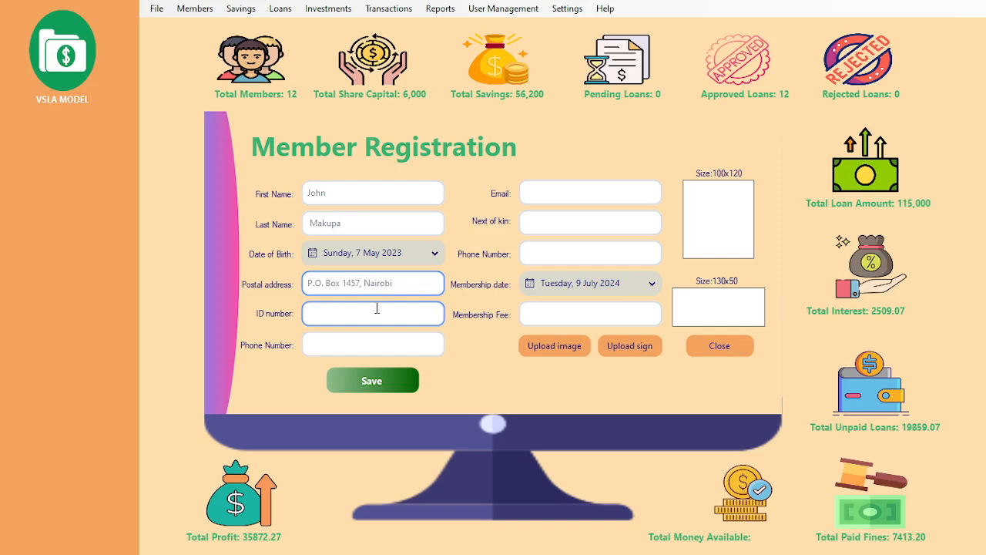
Step: Enter the member's ID number and phone number
{"action": "left_click", "coordinate": [377, 308]}
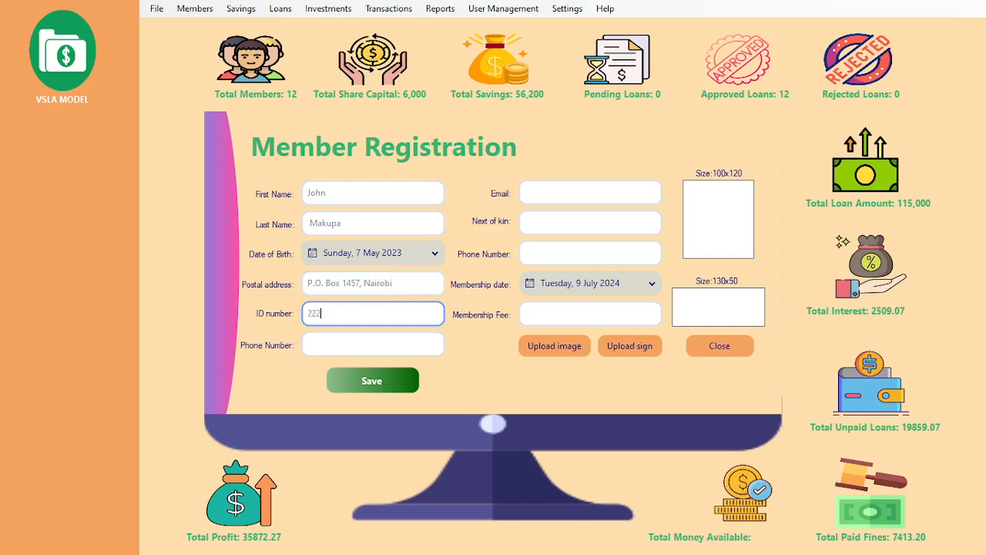
{"action": "left_click", "coordinate": [377, 340]}
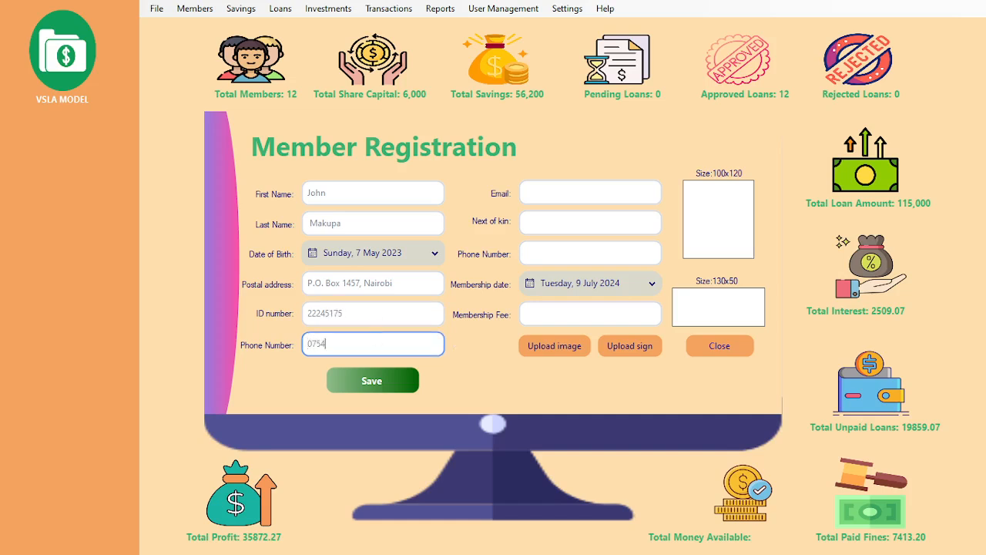
Step: Fill in the member's e-mail, the next of kin's name and the next of kin's phone number
{"action": "left_click", "coordinate": [578, 193]}
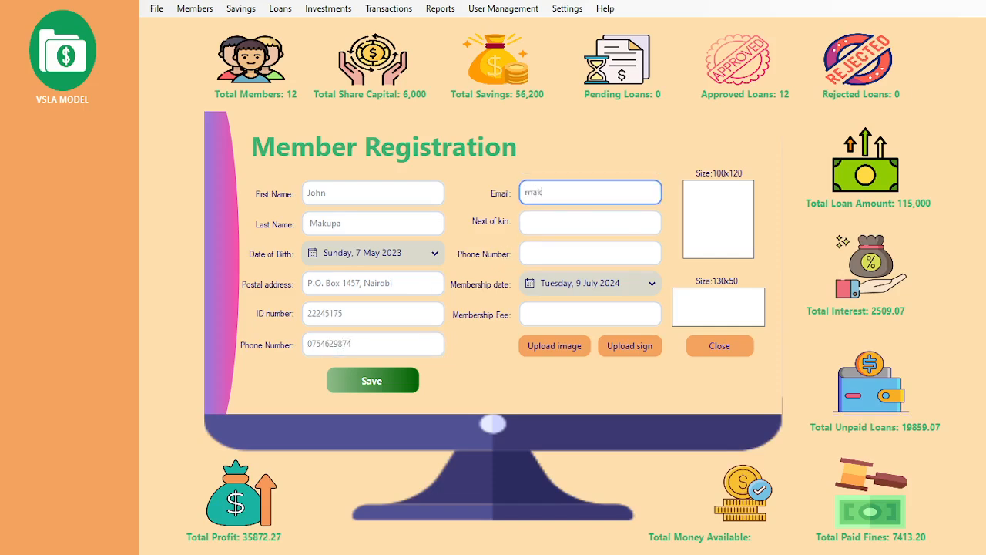
{"action": "left_click", "coordinate": [580, 220]}
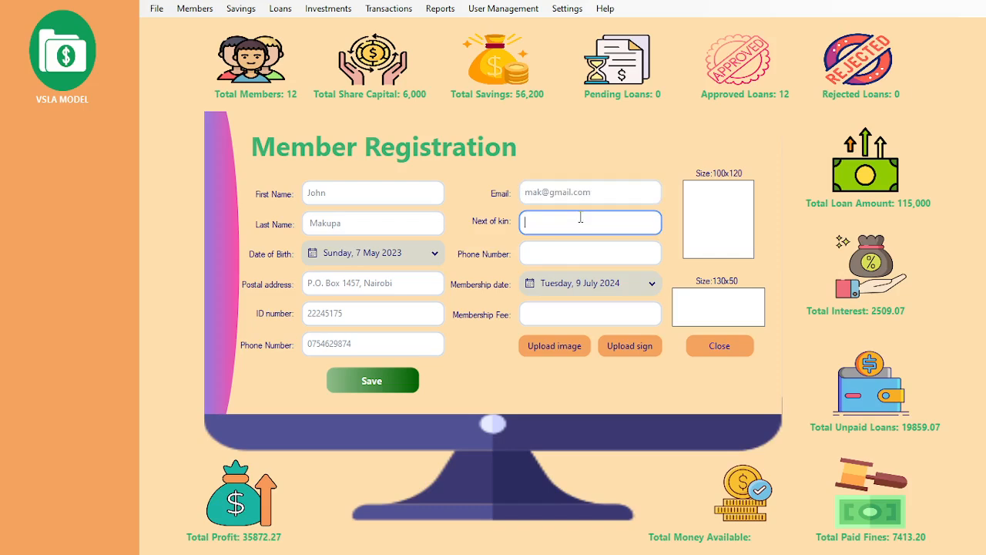
{"action": "left_click", "coordinate": [588, 251]}
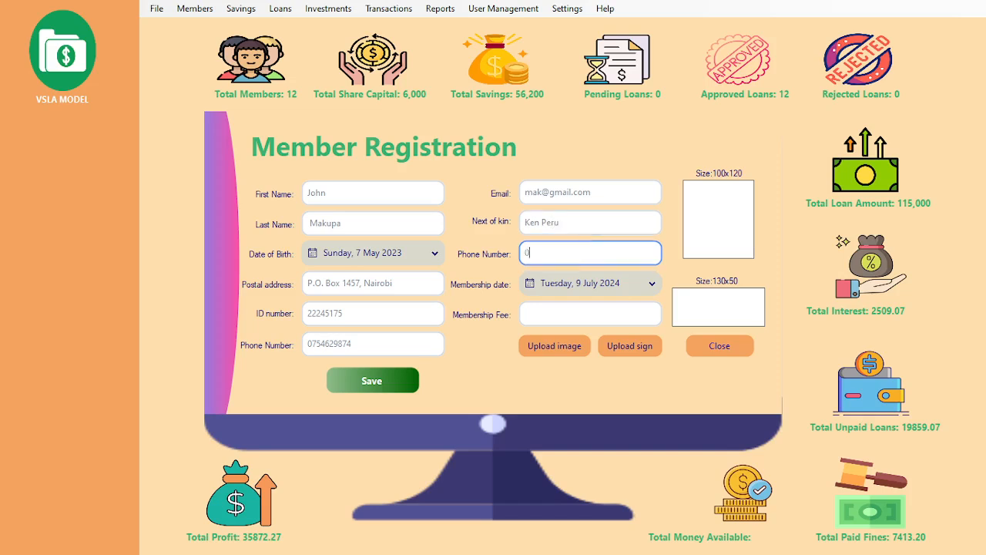
{"action": "left_click", "coordinate": [591, 310]}
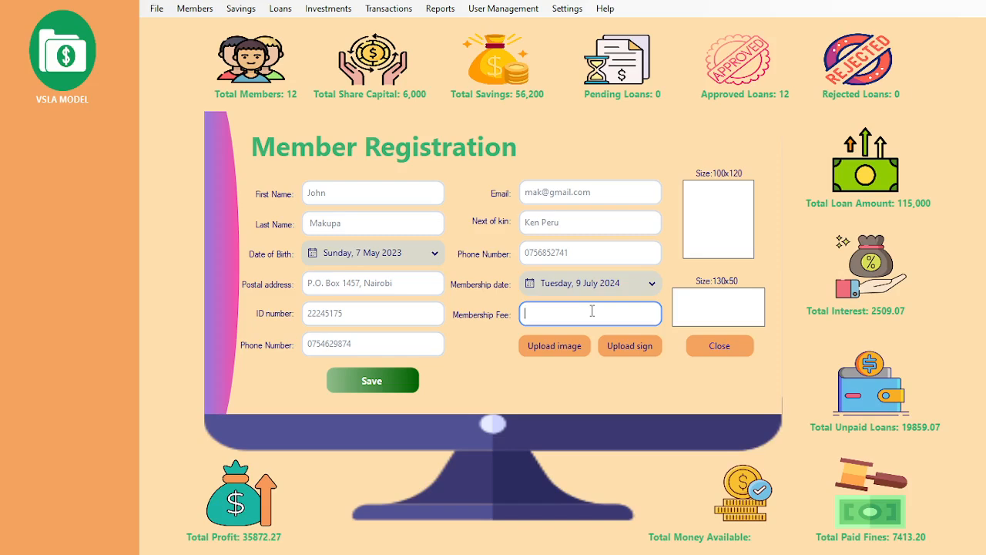
Step: Enter a membership fee of 500 and attach photo 6 from the PHOTOS > F 3 folder
{"action": "type", "text": "500"}
{"action": "left_click", "coordinate": [554, 344]}
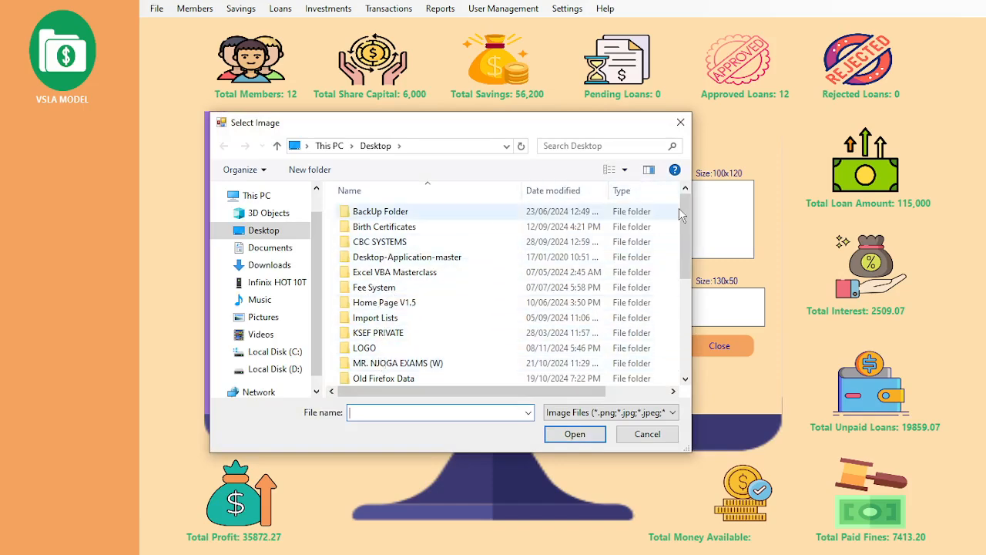
{"action": "left_click_drag", "start_coordinate": [687, 218], "coordinate": [686, 262]}
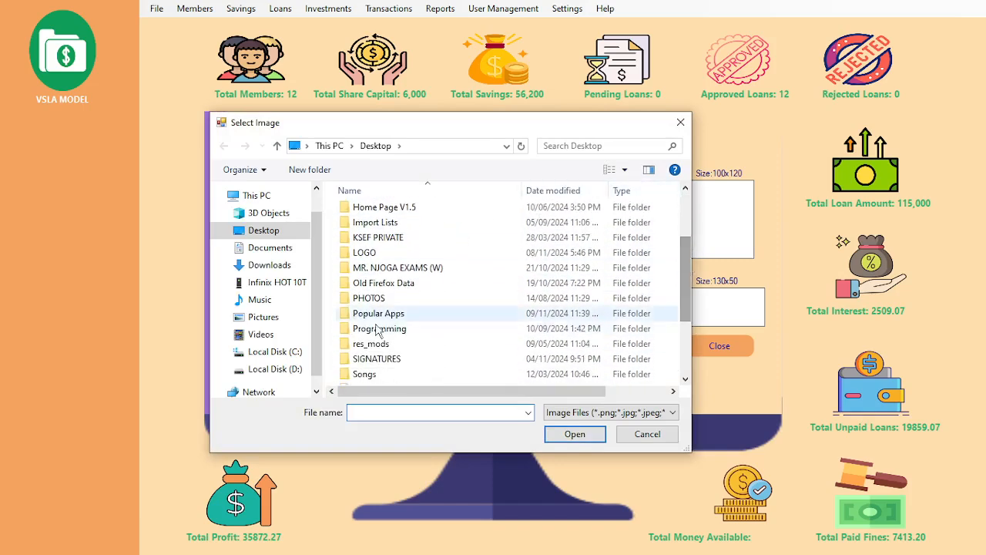
{"action": "double_click", "coordinate": [378, 303]}
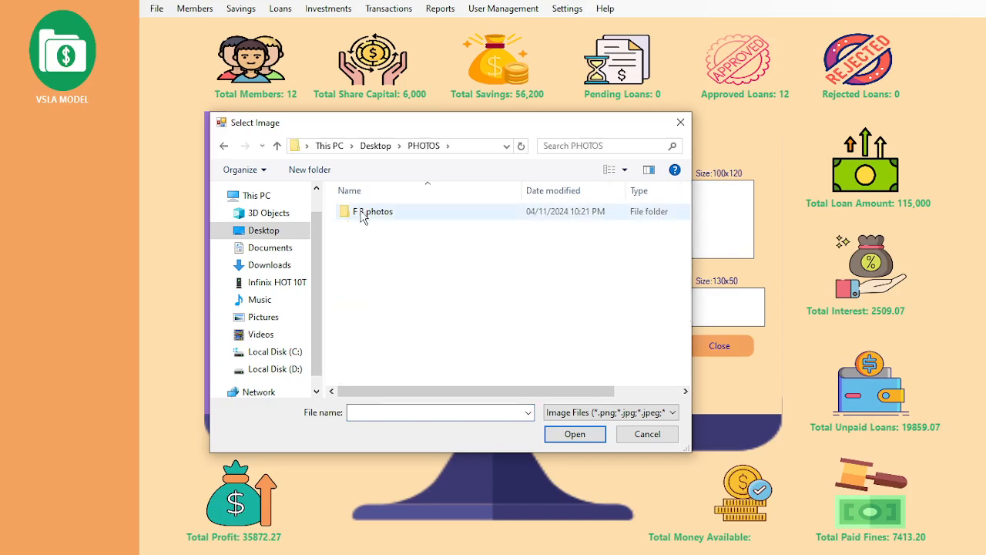
{"action": "double_click", "coordinate": [362, 215]}
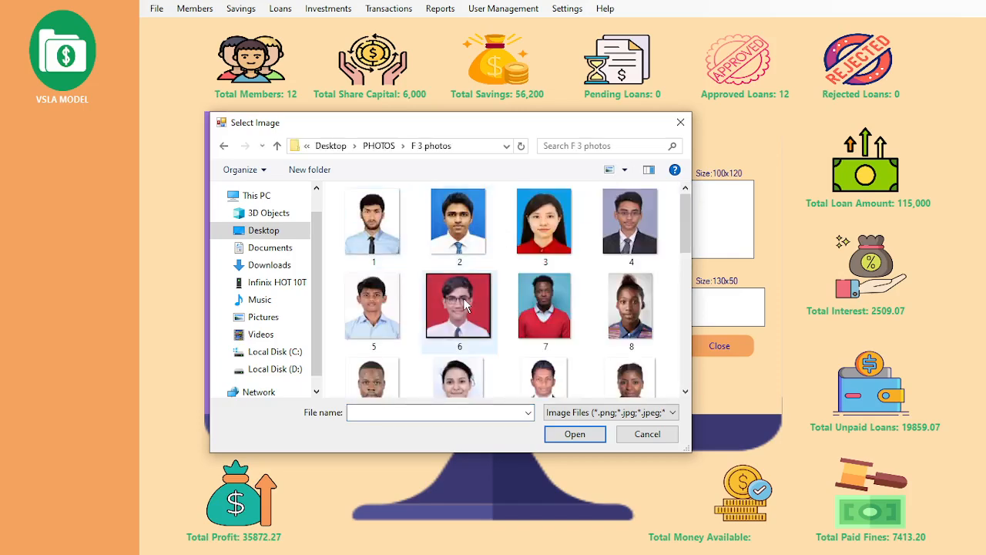
{"action": "left_click", "coordinate": [460, 308]}
{"action": "left_click", "coordinate": [576, 434]}
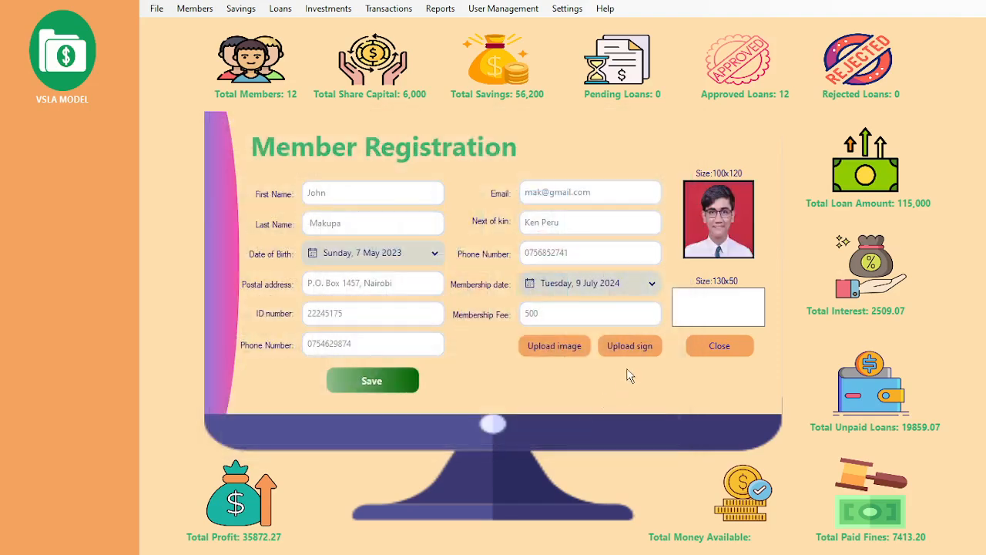
Step: Attach signature S14 from the SIGNATURES folder
{"action": "left_click", "coordinate": [631, 347]}
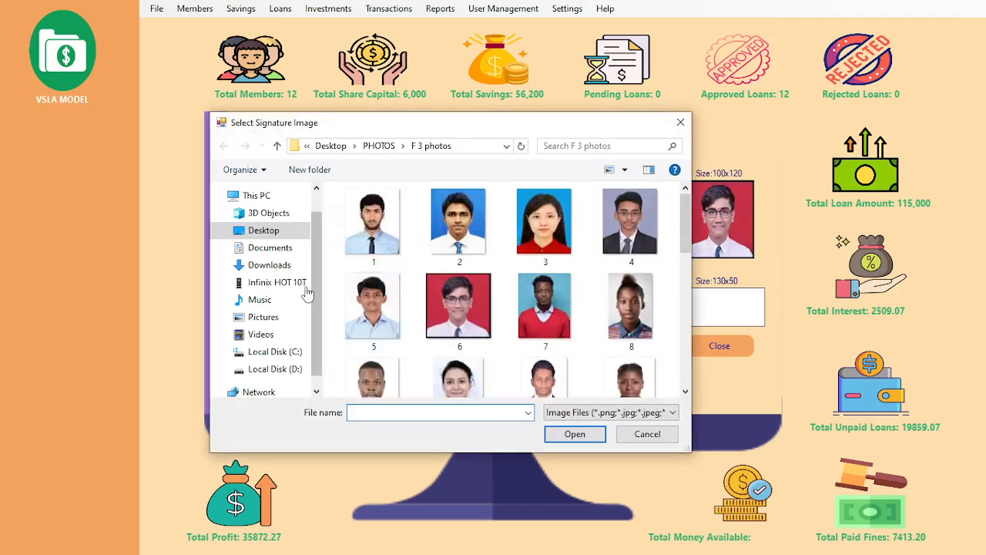
{"action": "left_click", "coordinate": [264, 230]}
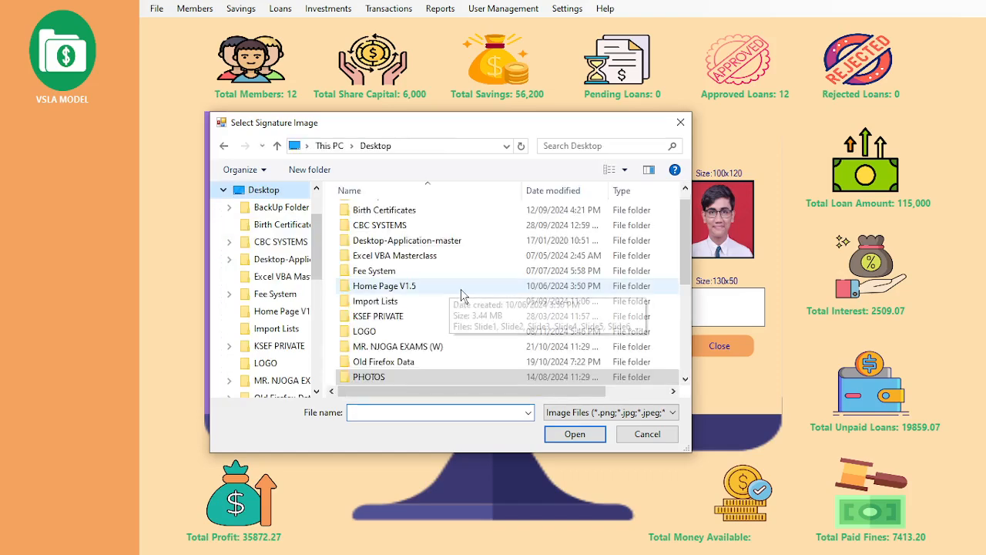
{"action": "left_click_drag", "start_coordinate": [687, 218], "coordinate": [688, 277]}
{"action": "double_click", "coordinate": [378, 327]}
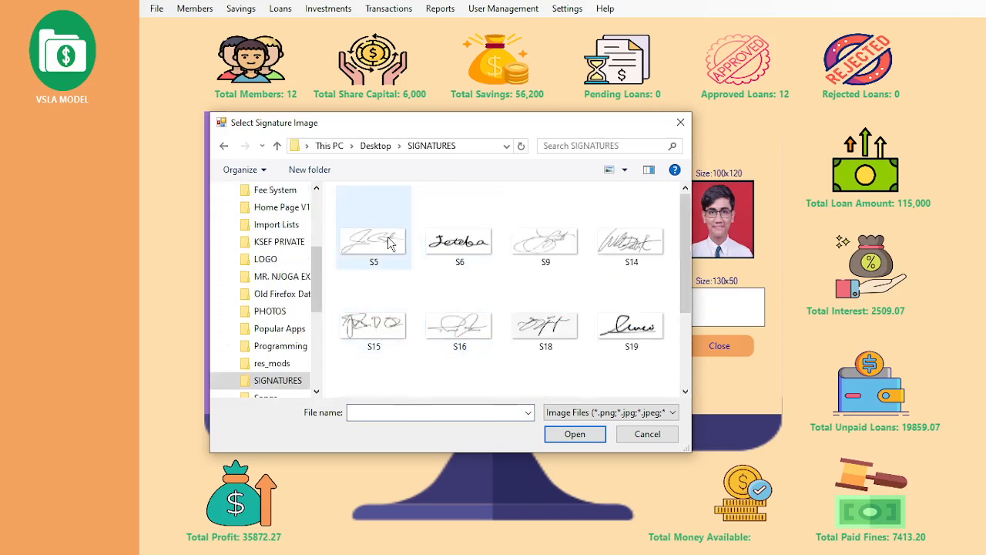
{"action": "left_click", "coordinate": [619, 241]}
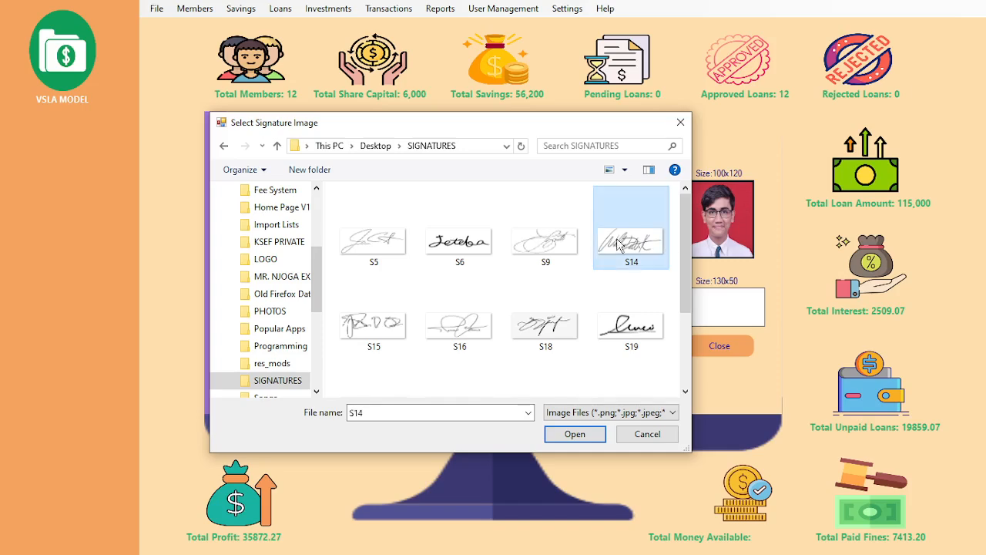
{"action": "left_click", "coordinate": [570, 435]}
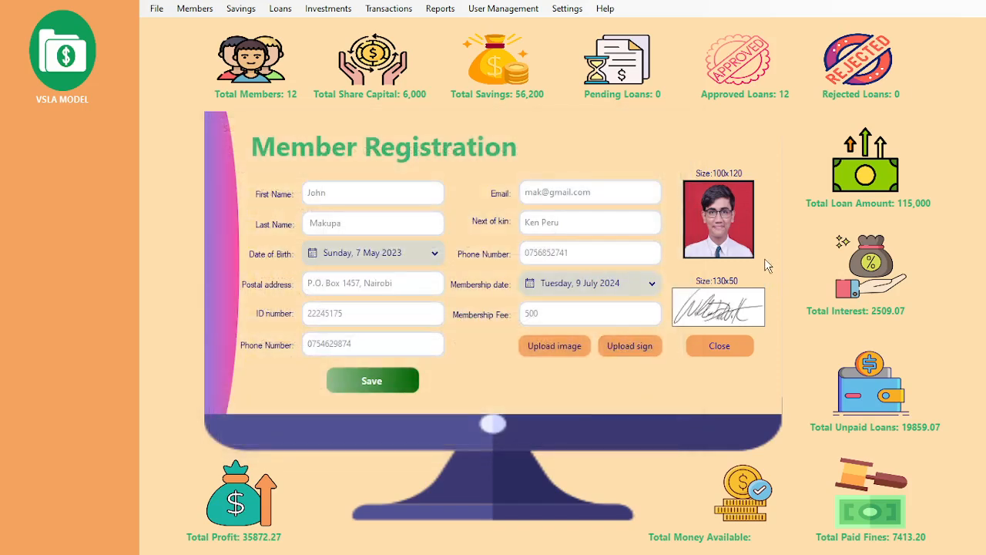
Step: Save the new member record and close the registration form
{"action": "left_click", "coordinate": [376, 378]}
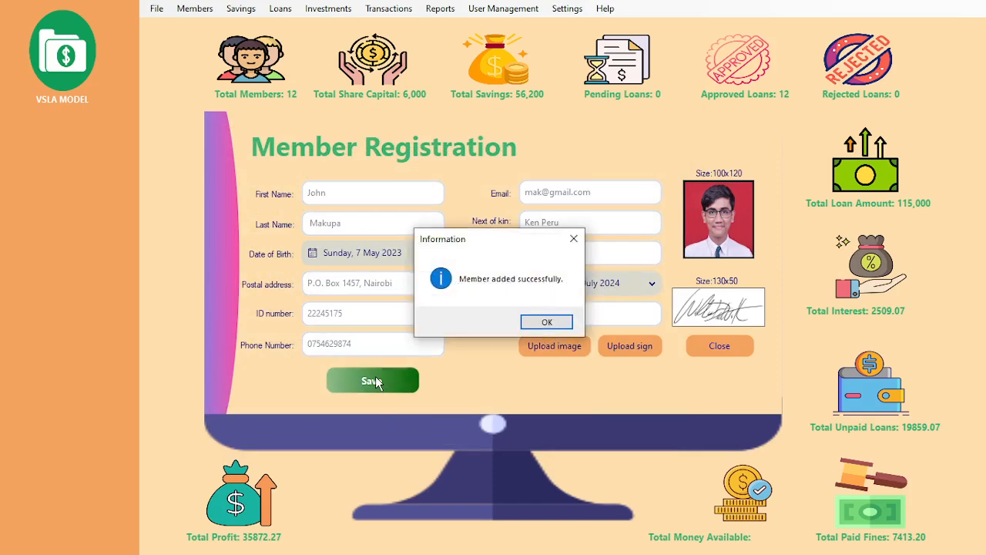
{"action": "left_click", "coordinate": [539, 323]}
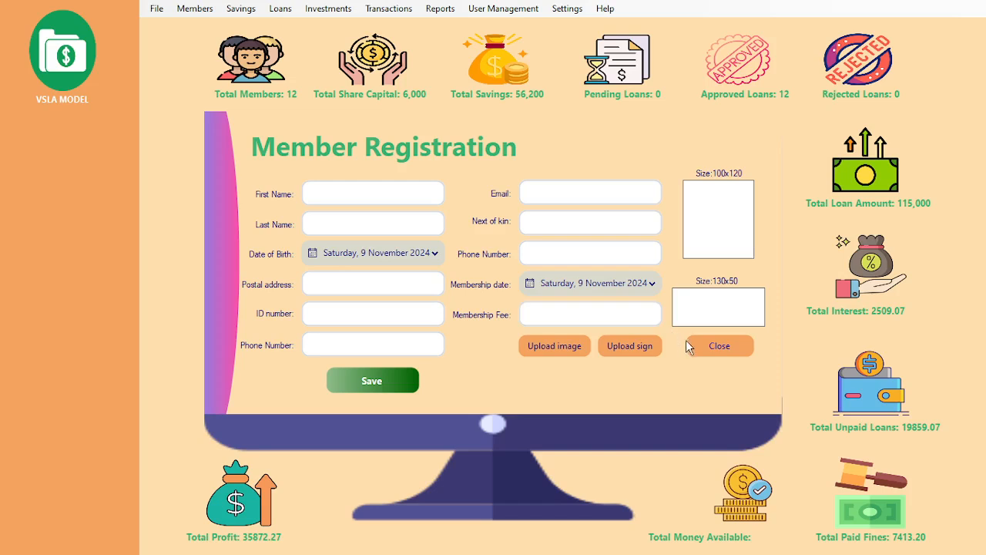
{"action": "left_click", "coordinate": [709, 348]}
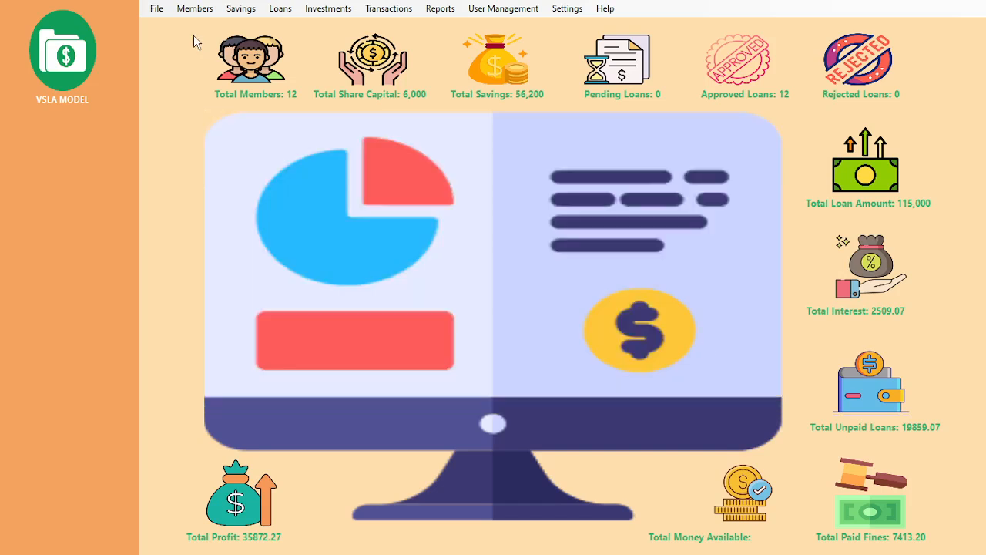
{"action": "left_click", "coordinate": [194, 13]}
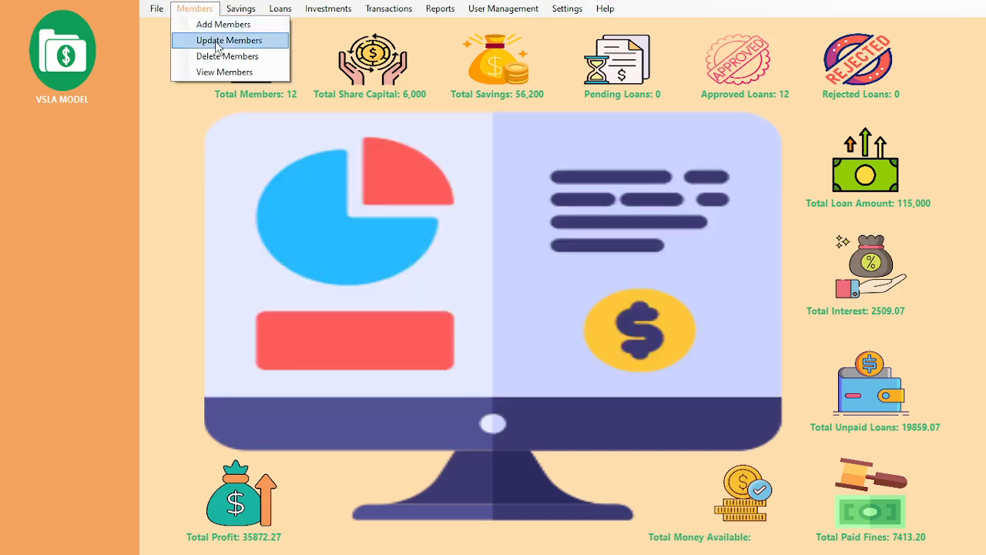
{"action": "left_click", "coordinate": [218, 43]}
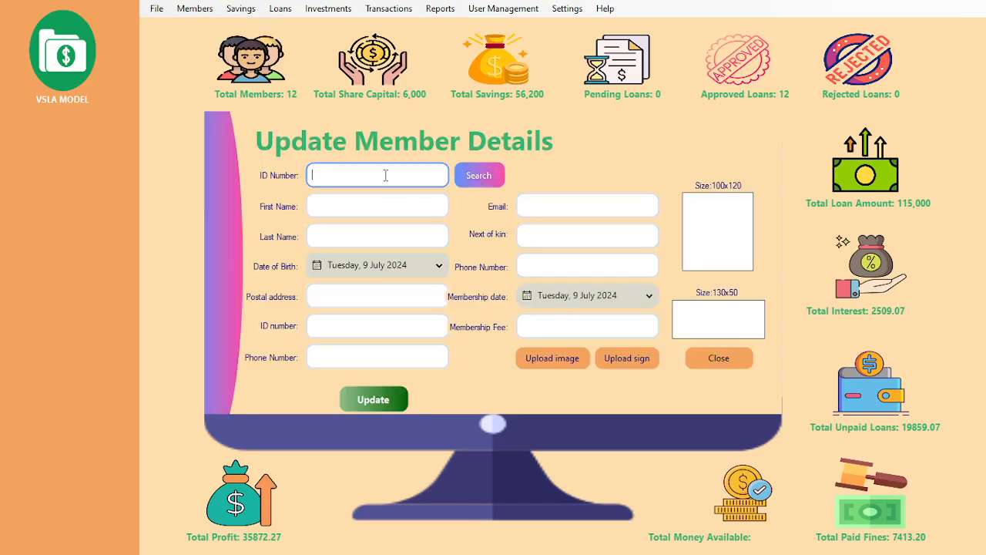
{"action": "key", "text": "Return"}
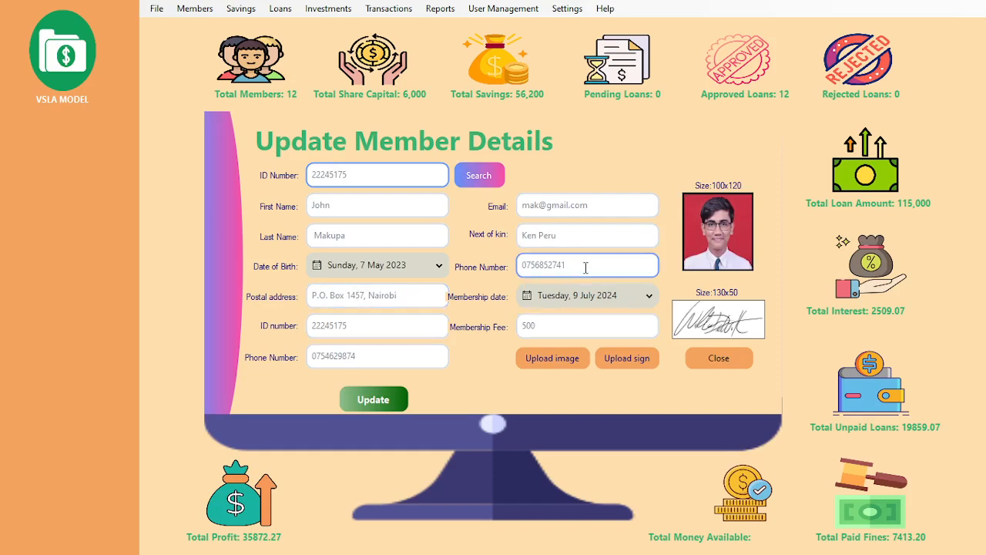
{"action": "left_click_drag", "start_coordinate": [585, 268], "coordinate": [355, 273]}
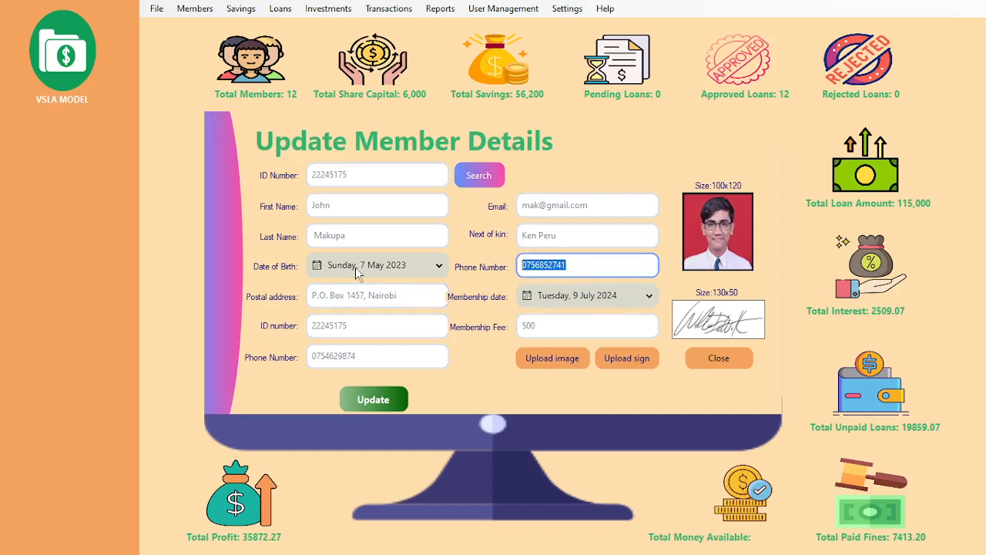
{"action": "left_click", "coordinate": [709, 358]}
{"action": "left_click", "coordinate": [197, 10]}
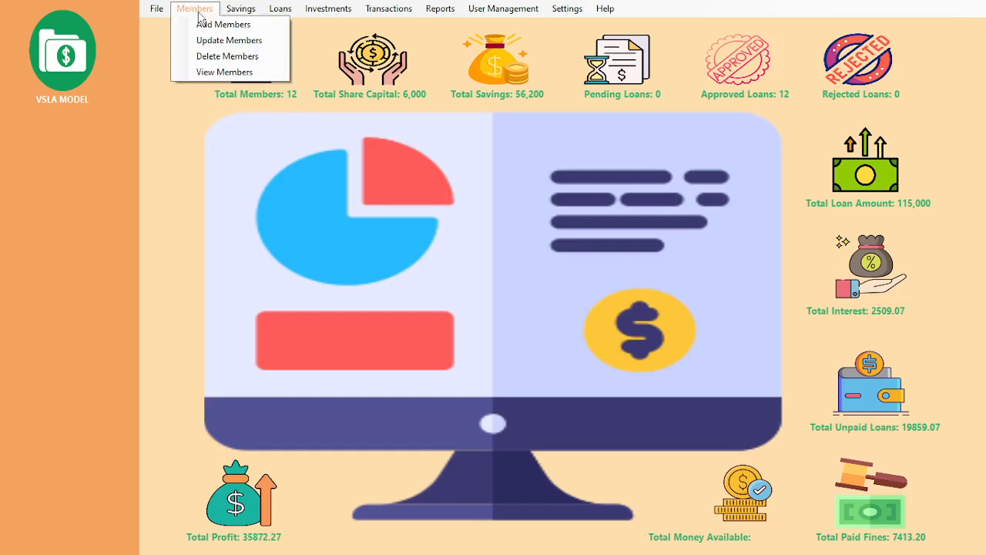
{"action": "left_click", "coordinate": [223, 56]}
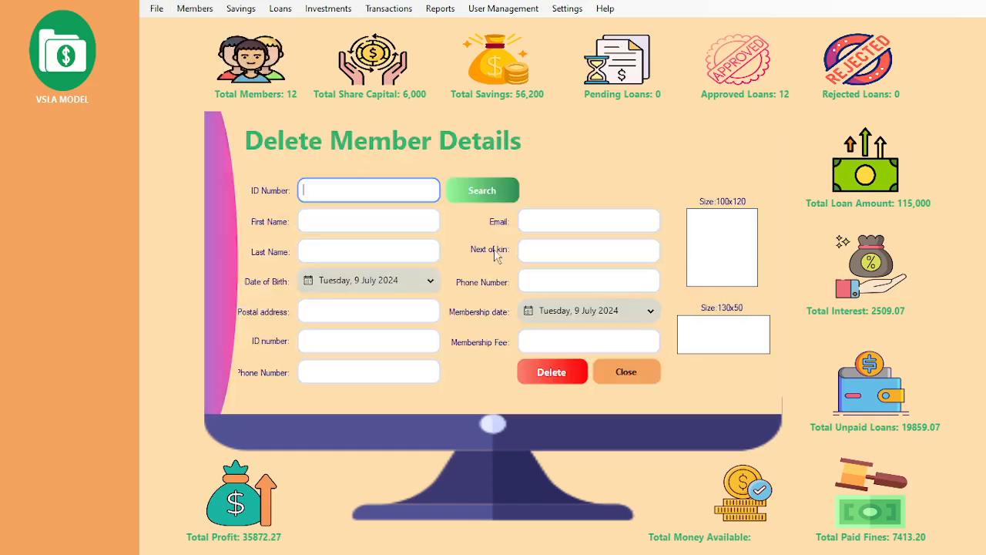
{"action": "key", "text": "Return"}
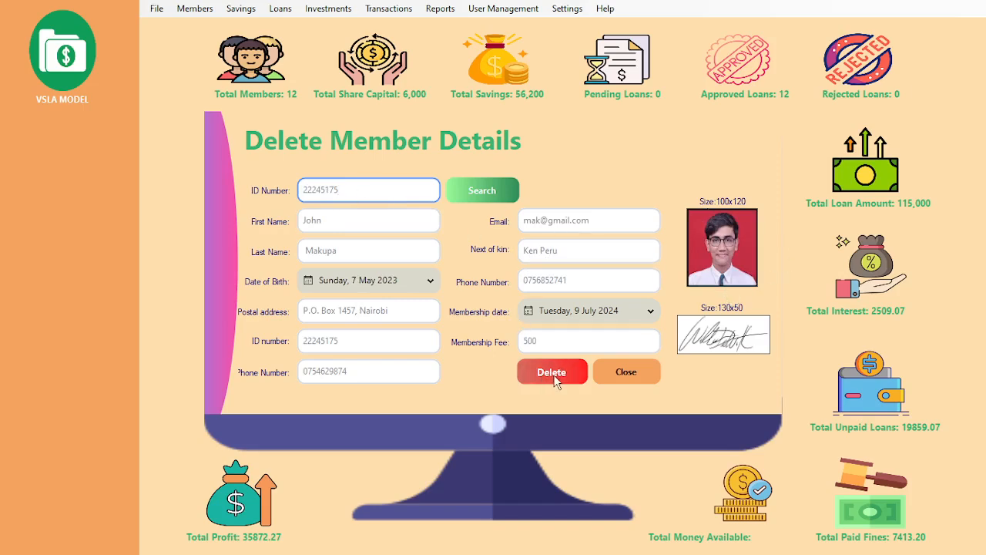
{"action": "left_click", "coordinate": [610, 370]}
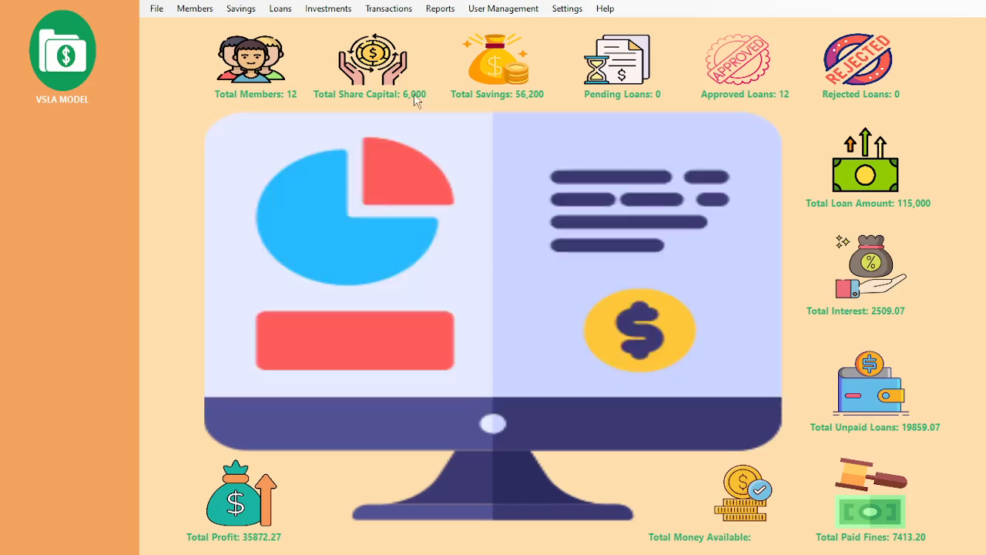
{"action": "left_click", "coordinate": [194, 11]}
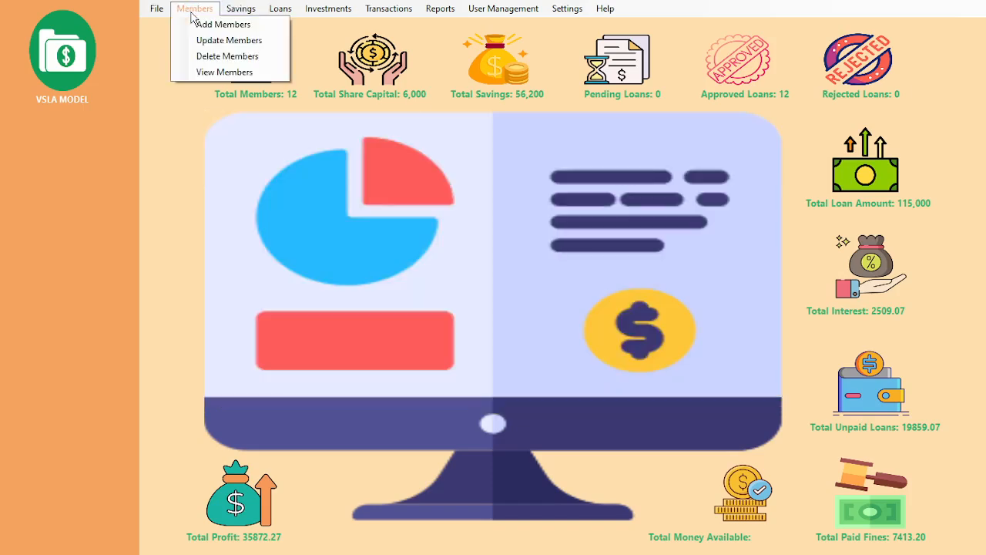
{"action": "left_click", "coordinate": [209, 71]}
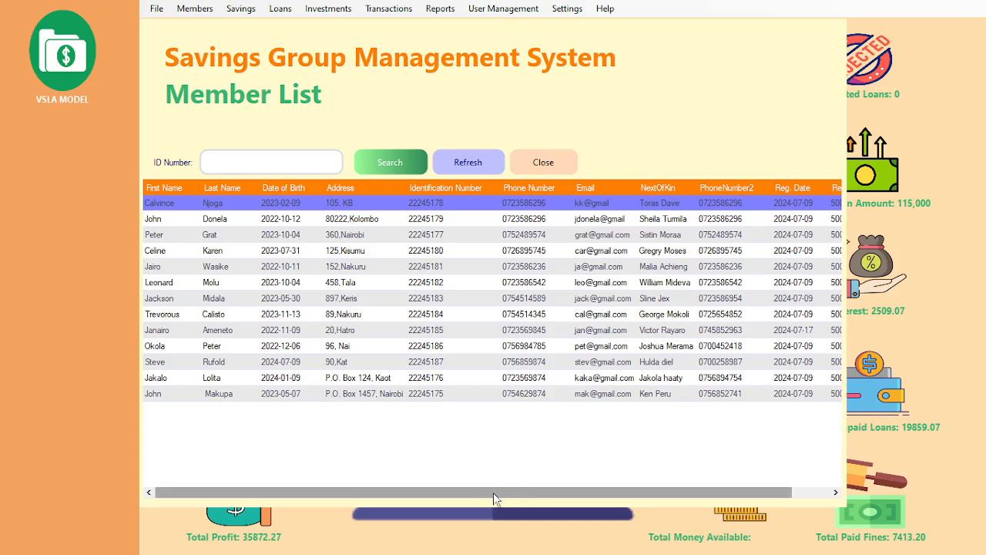
{"action": "left_click_drag", "start_coordinate": [493, 492], "coordinate": [638, 488]}
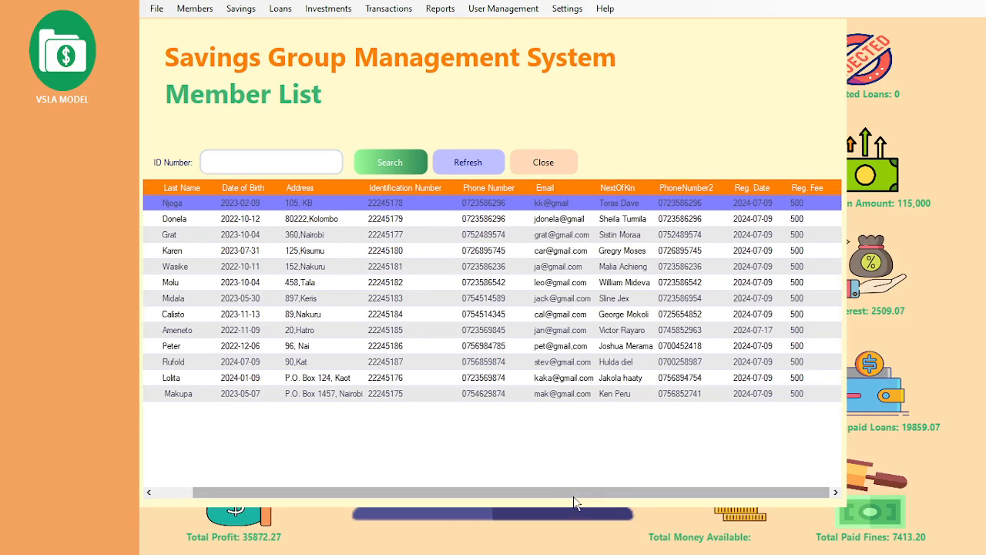
{"action": "left_click_drag", "start_coordinate": [574, 493], "coordinate": [467, 492]}
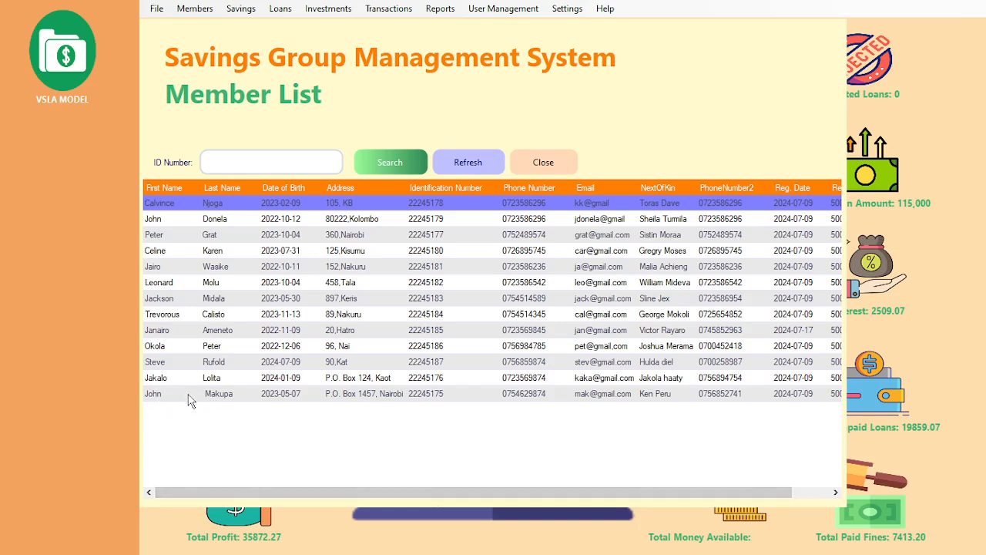
{"action": "left_click", "coordinate": [543, 162]}
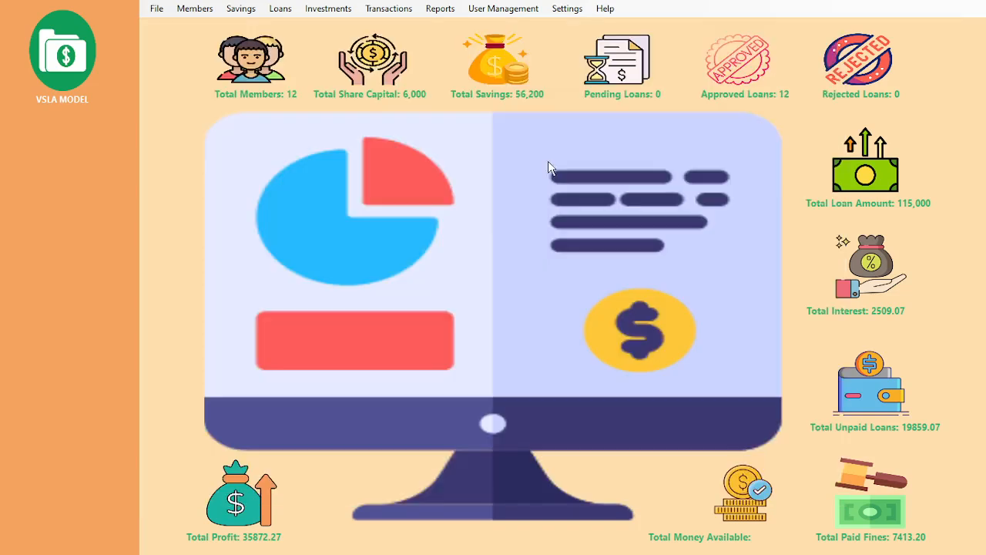
{"action": "left_click", "coordinate": [229, 11]}
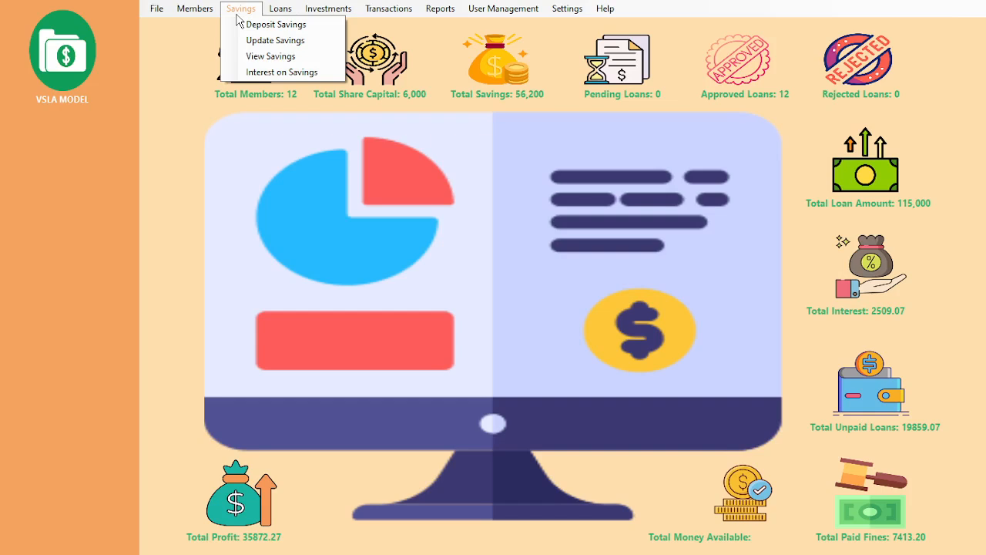
Step: Deposit 2000 into the savings of the member looked up by ID number
{"action": "left_click", "coordinate": [255, 25]}
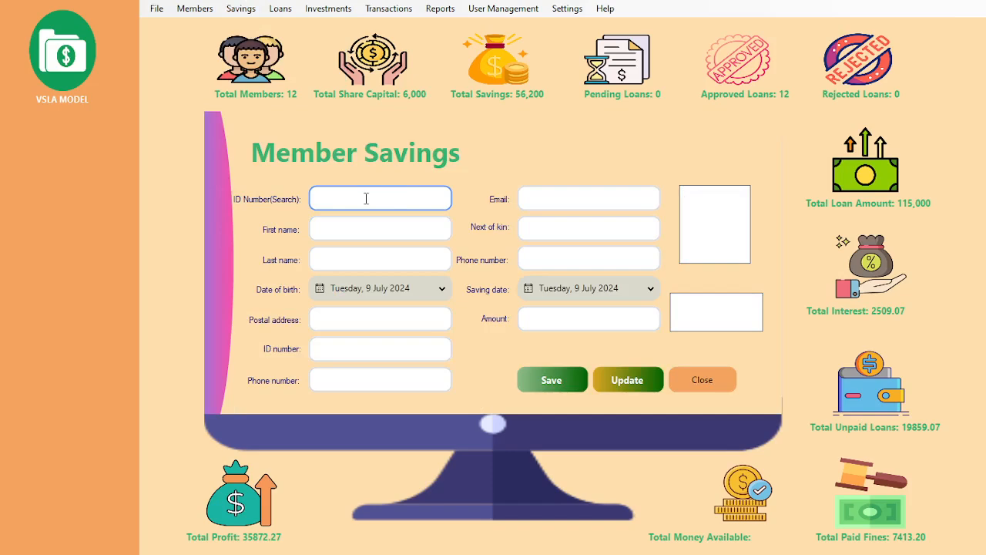
{"action": "key", "text": "Return"}
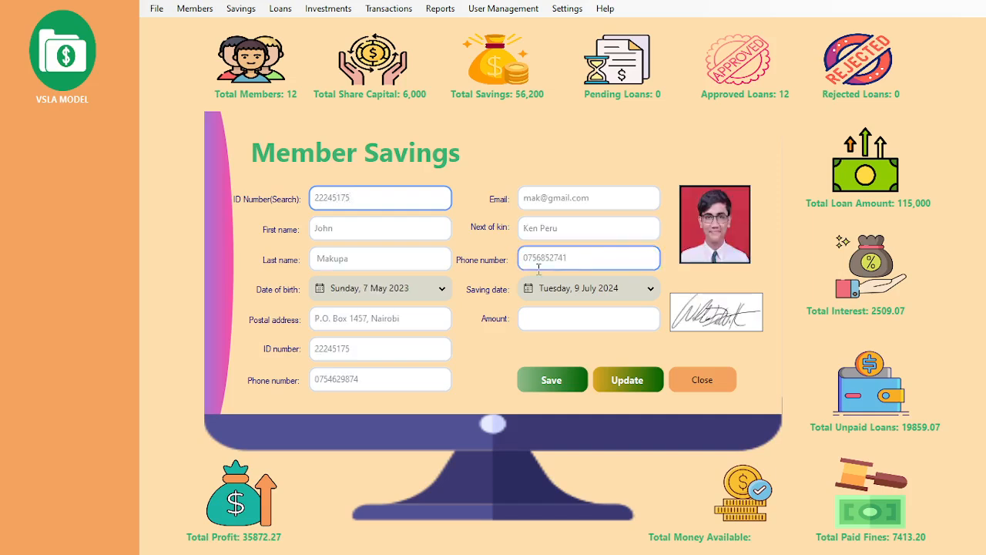
{"action": "left_click", "coordinate": [551, 319]}
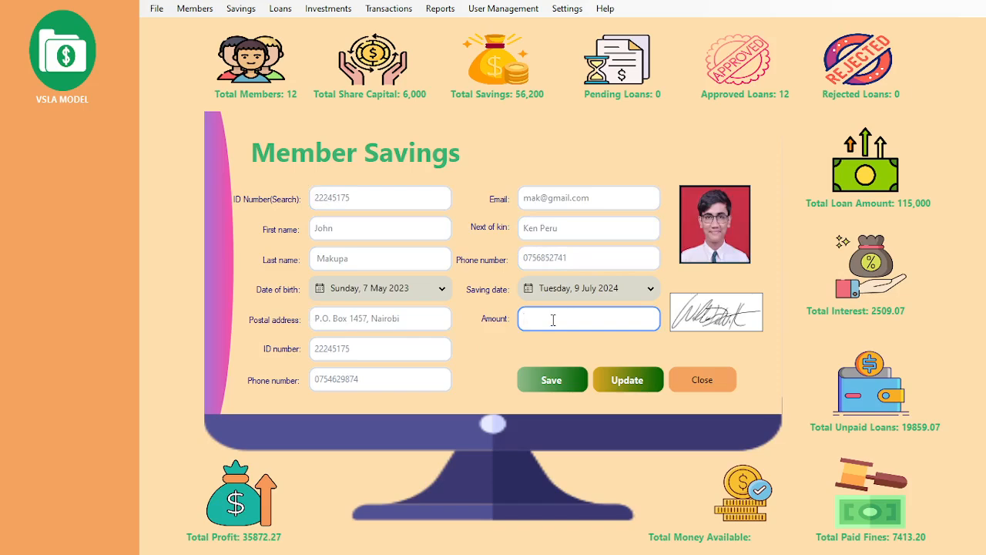
{"action": "type", "text": "2000"}
{"action": "left_click", "coordinate": [550, 382]}
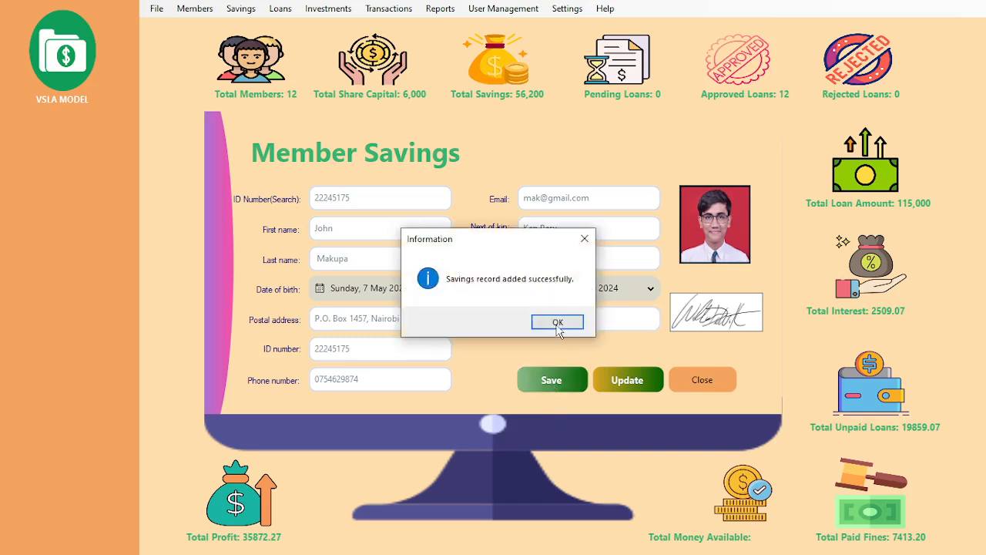
{"action": "left_click", "coordinate": [557, 322]}
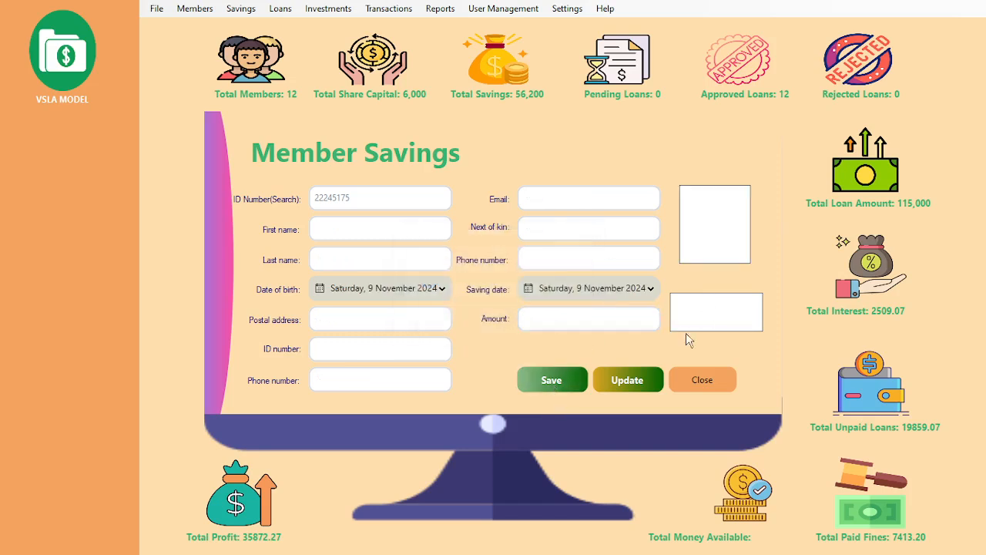
{"action": "left_click", "coordinate": [614, 381]}
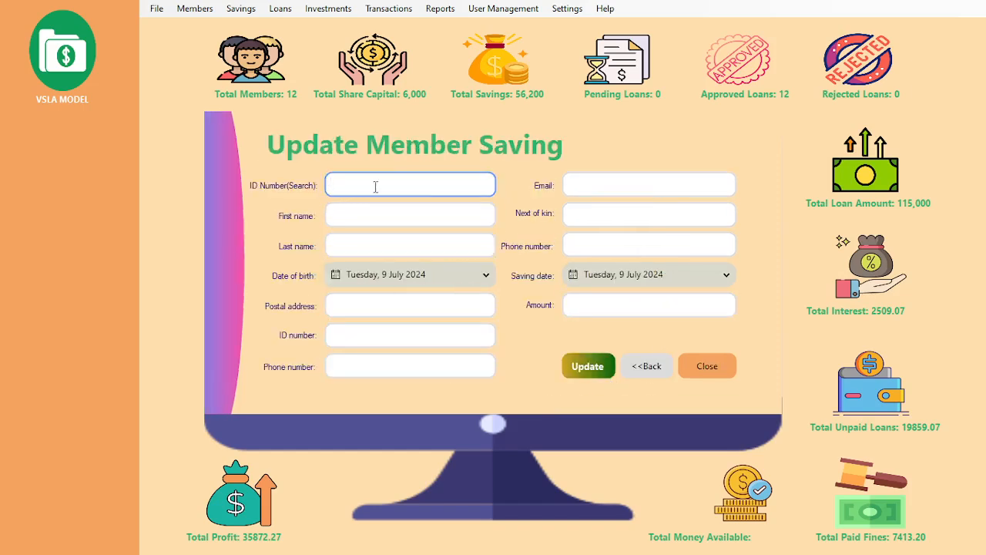
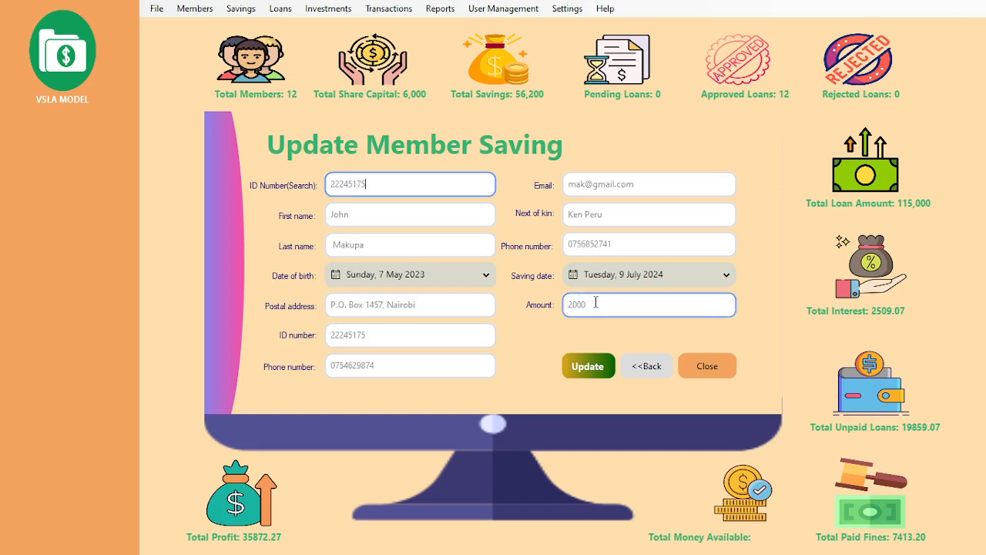
Step: Load the member's 2000 saving in Update Member Saving, then close the form
{"action": "left_click_drag", "start_coordinate": [592, 304], "coordinate": [571, 302]}
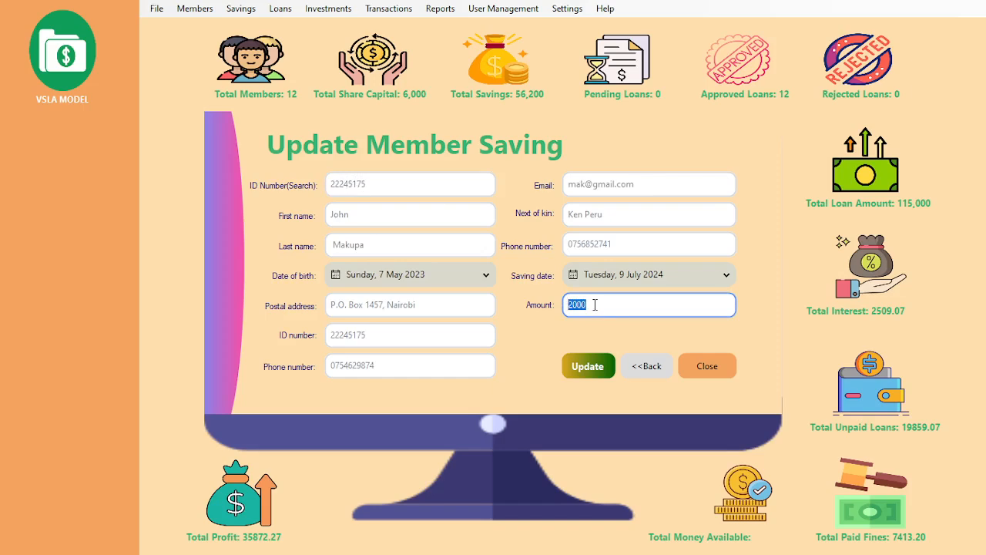
{"action": "double_click", "coordinate": [595, 305]}
{"action": "left_click", "coordinate": [594, 305]}
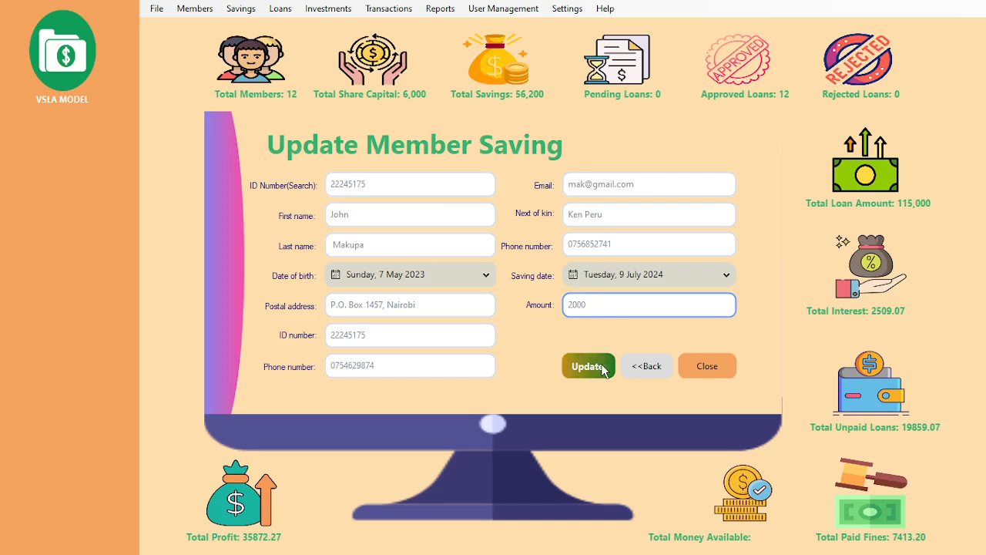
{"action": "left_click", "coordinate": [691, 365]}
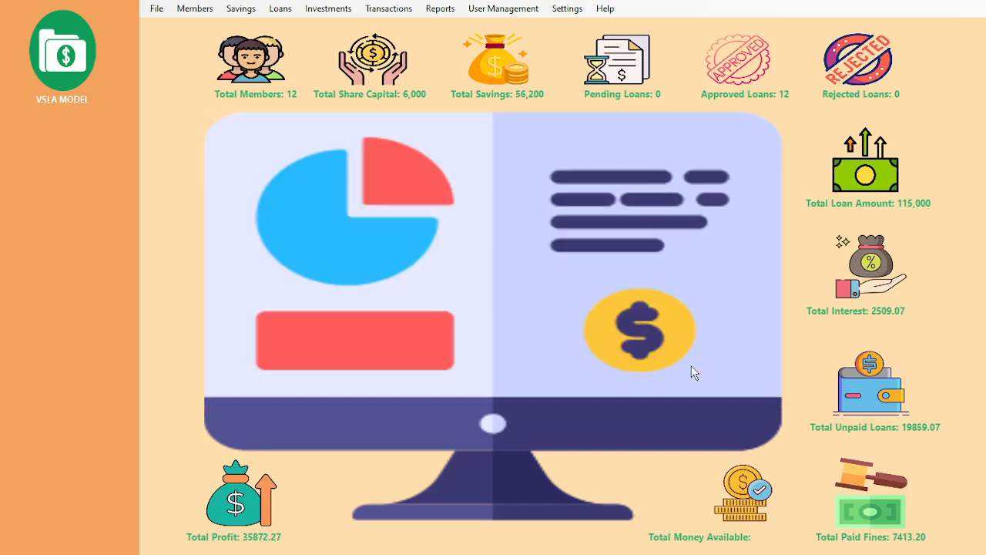
{"action": "left_click", "coordinate": [249, 14]}
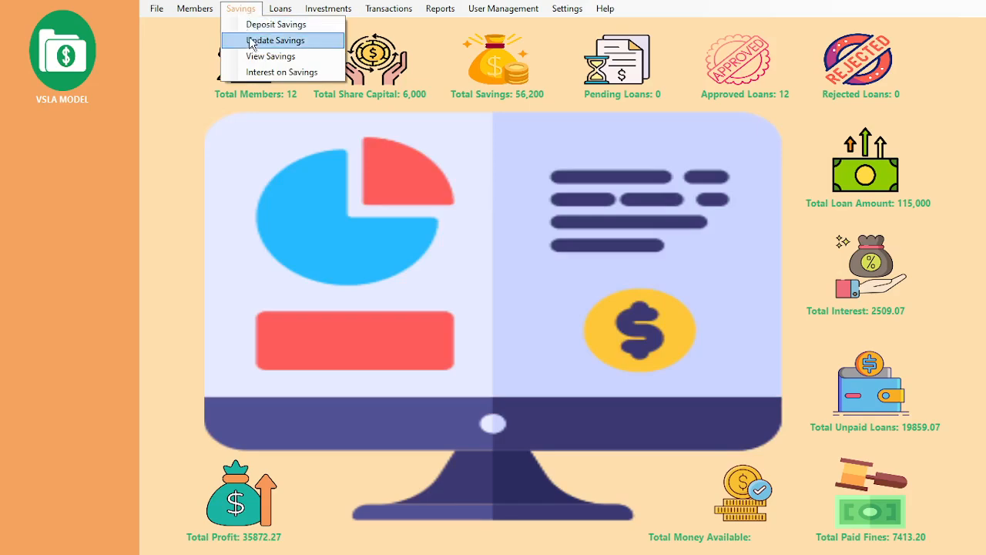
Step: Open the Member Savings table and filter it by the member's ID number
{"action": "left_click", "coordinate": [270, 56]}
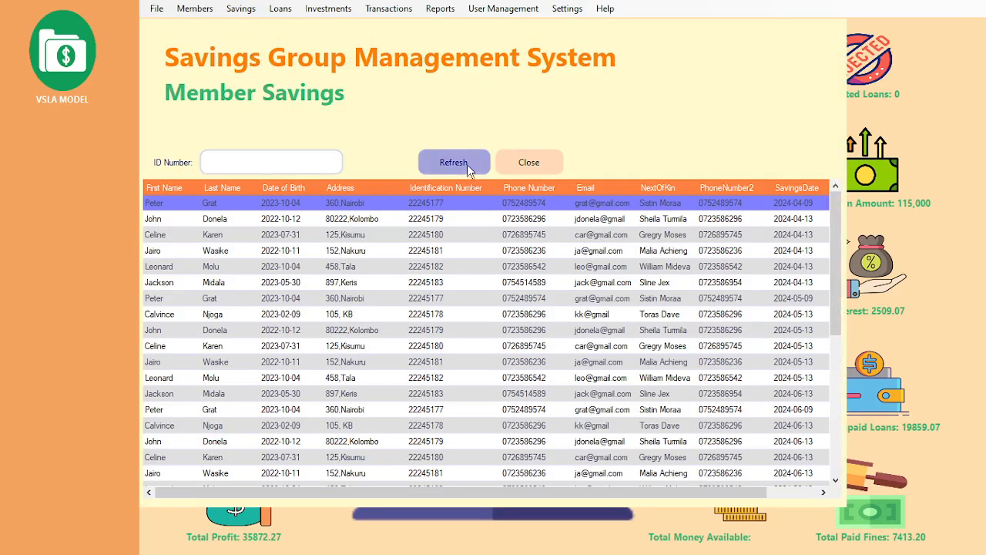
{"action": "mouse_move", "coordinate": [836, 208]}
{"action": "left_mouse_down"}
{"action": "mouse_move", "coordinate": [846, 317]}
{"action": "mouse_move", "coordinate": [838, 192]}
{"action": "left_mouse_up"}
{"action": "left_click", "coordinate": [259, 162]}
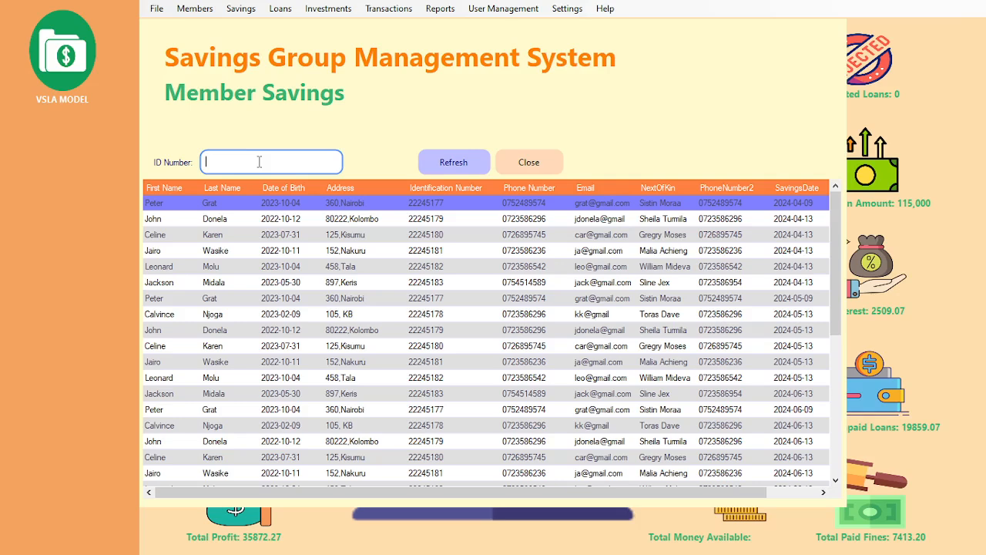
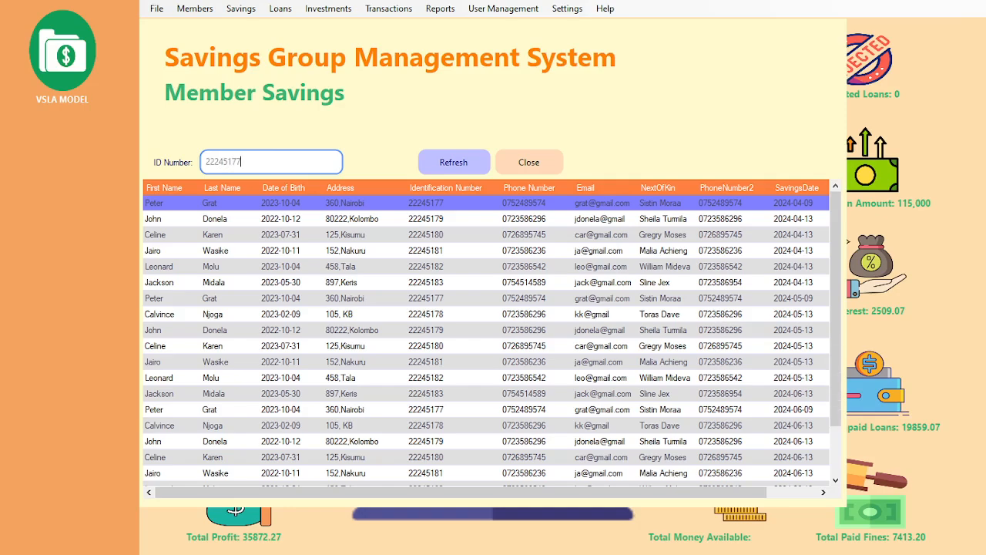
{"action": "key", "text": "Return"}
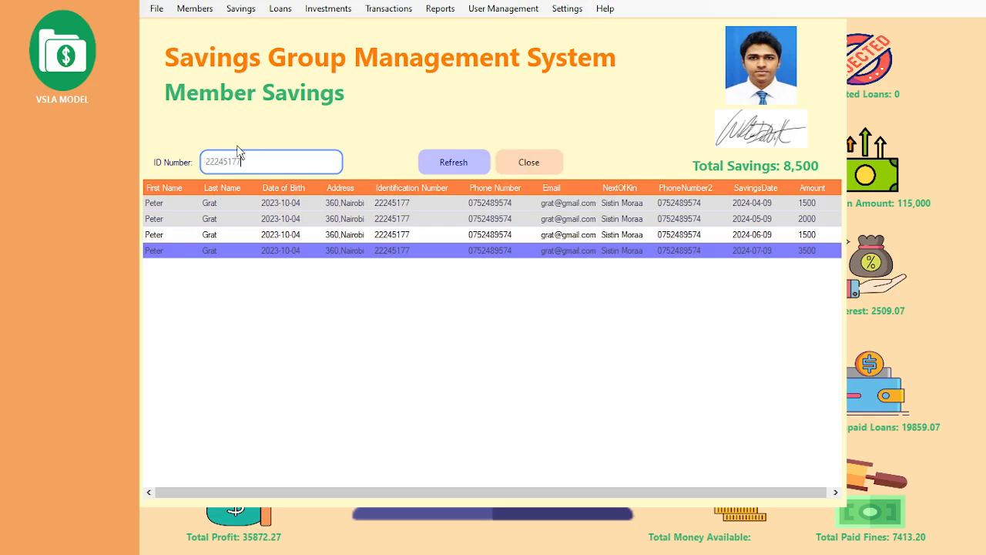
Step: Edit the ID number to bring up another member's savings records
{"action": "key", "text": "BackSpace"}
{"action": "type", "text": "80"}
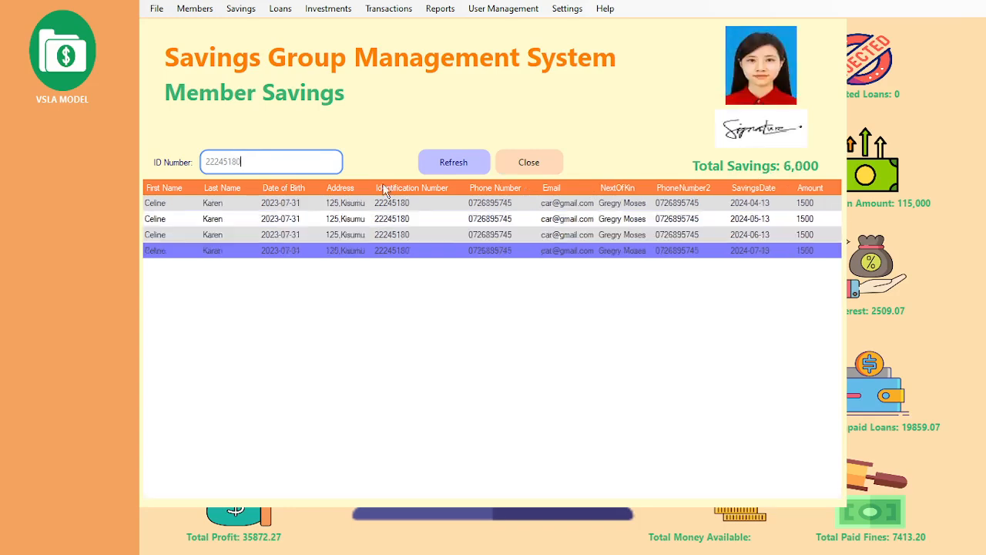
{"action": "key", "text": "BackSpace"}
{"action": "type", "text": "1"}
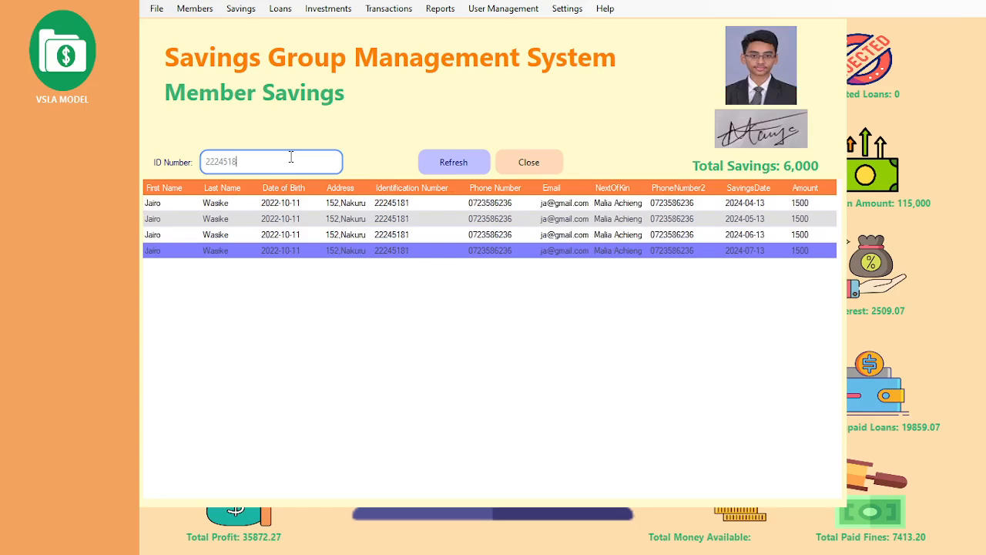
{"action": "key", "text": "BackSpace"}
{"action": "type", "text": "79"}
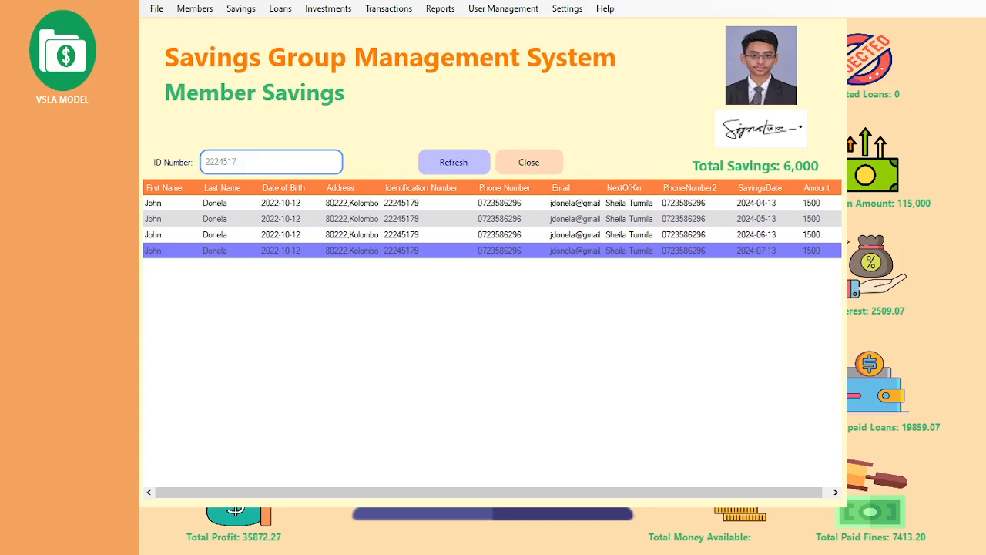
{"action": "type", "text": "5"}
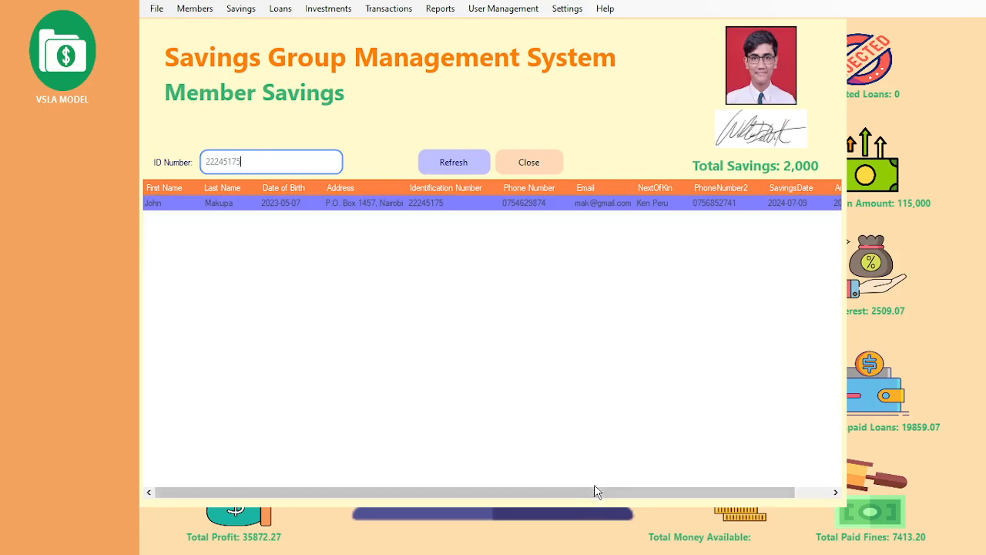
{"action": "left_click_drag", "start_coordinate": [595, 487], "coordinate": [415, 483]}
Step: Compute repayments for a 20000 loan over 2 months: 10125.17 monthly, 20250.35 total
{"action": "left_click", "coordinate": [524, 162]}
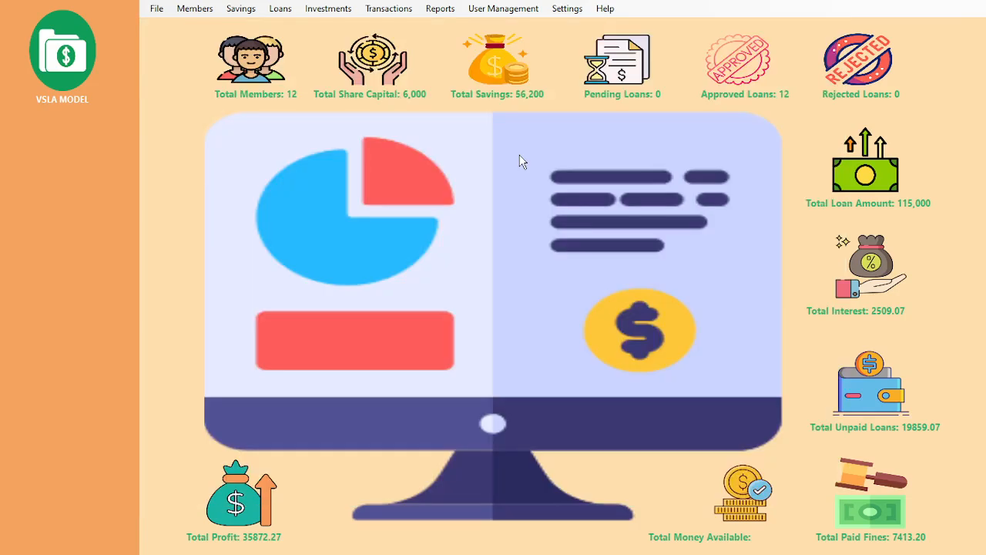
{"action": "left_click", "coordinate": [232, 9]}
{"action": "mouse_move", "coordinate": [275, 13]}
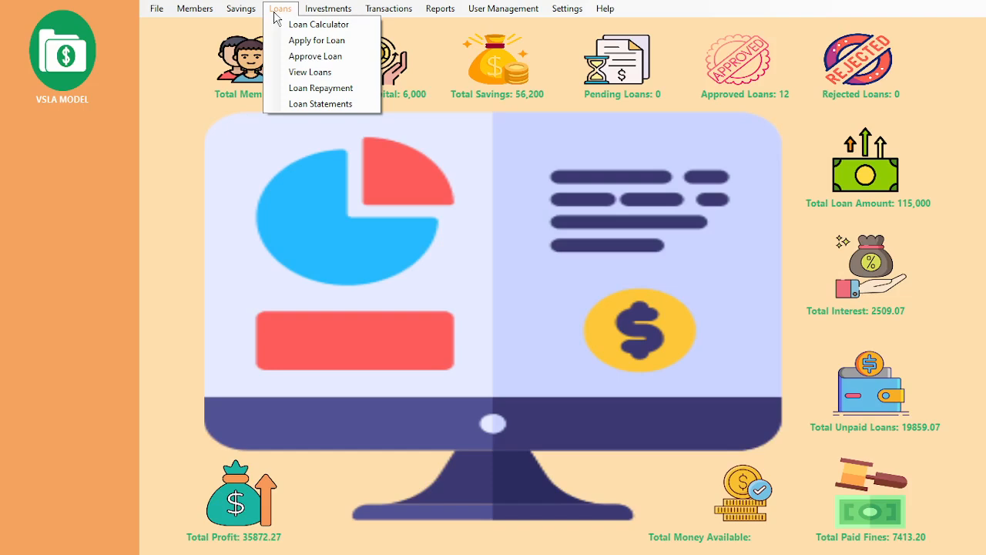
{"action": "left_click", "coordinate": [293, 25]}
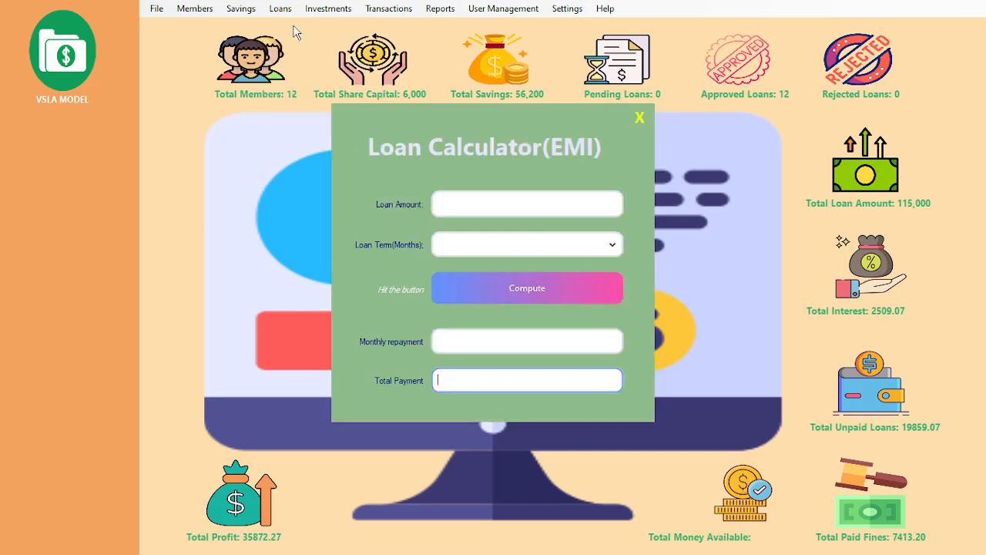
{"action": "left_click", "coordinate": [516, 203]}
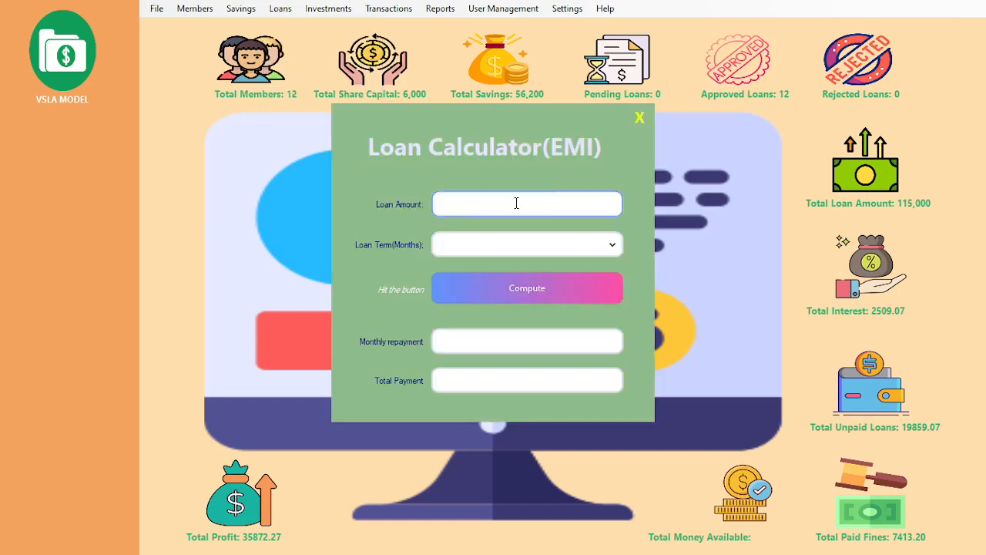
{"action": "type", "text": "20000"}
{"action": "left_click", "coordinate": [463, 248]}
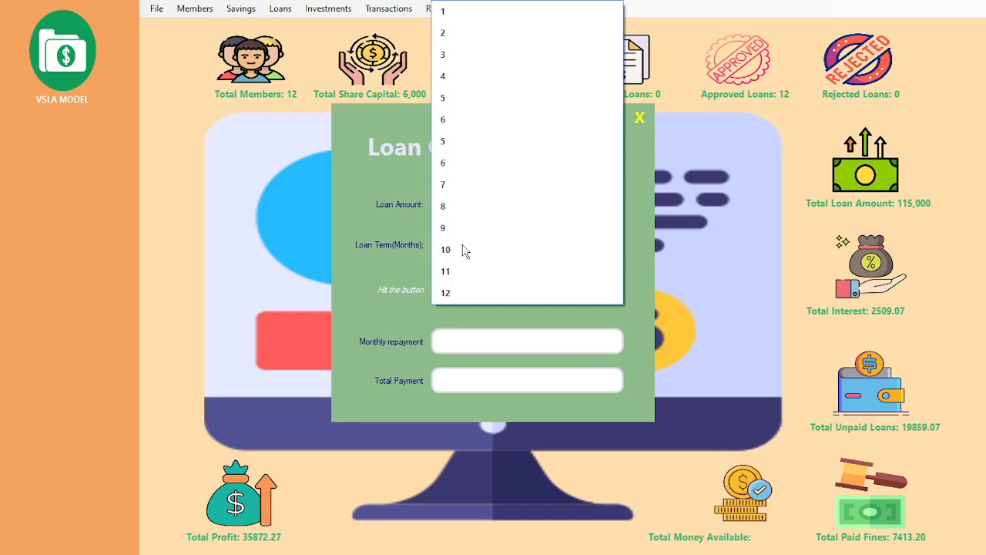
{"action": "left_click", "coordinate": [462, 44]}
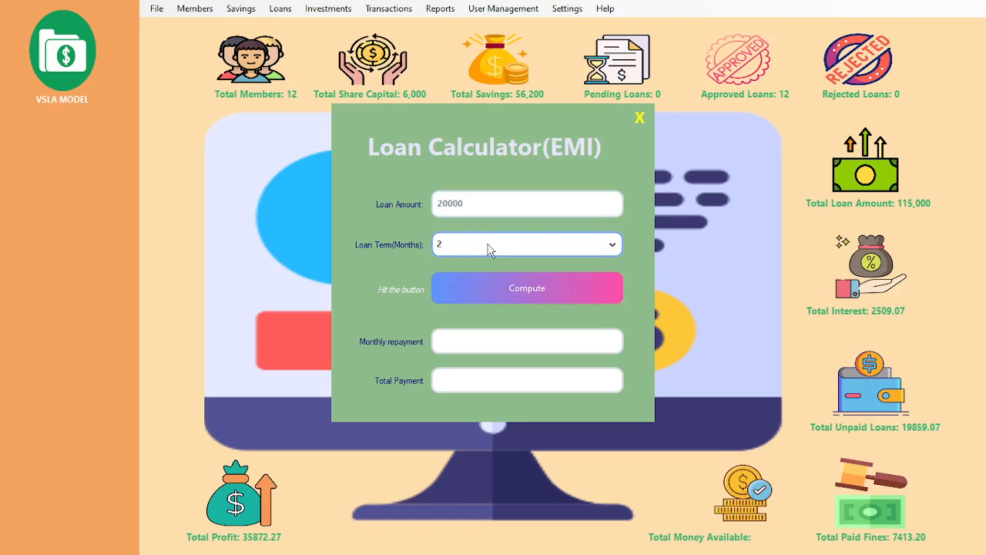
{"action": "left_click", "coordinate": [500, 287]}
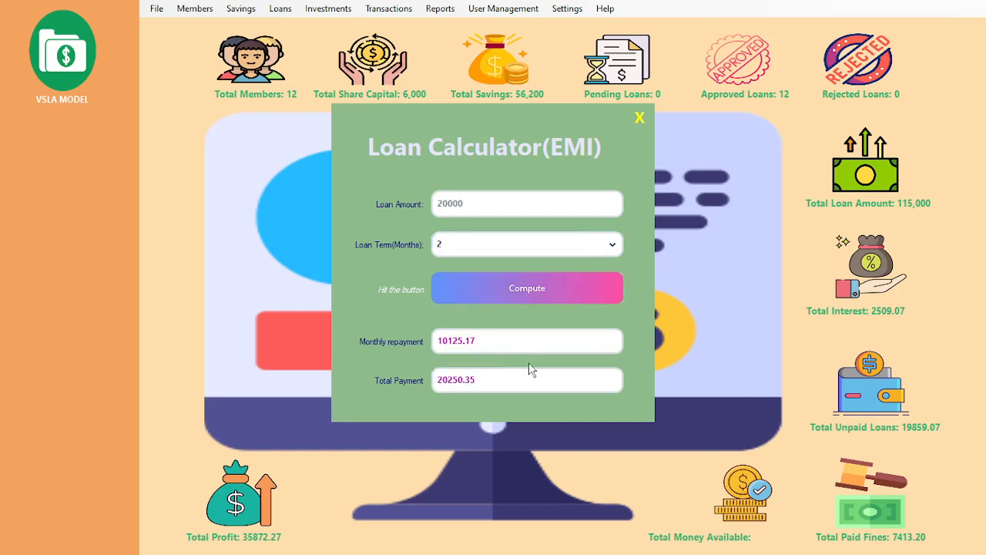
{"action": "left_click", "coordinate": [502, 348]}
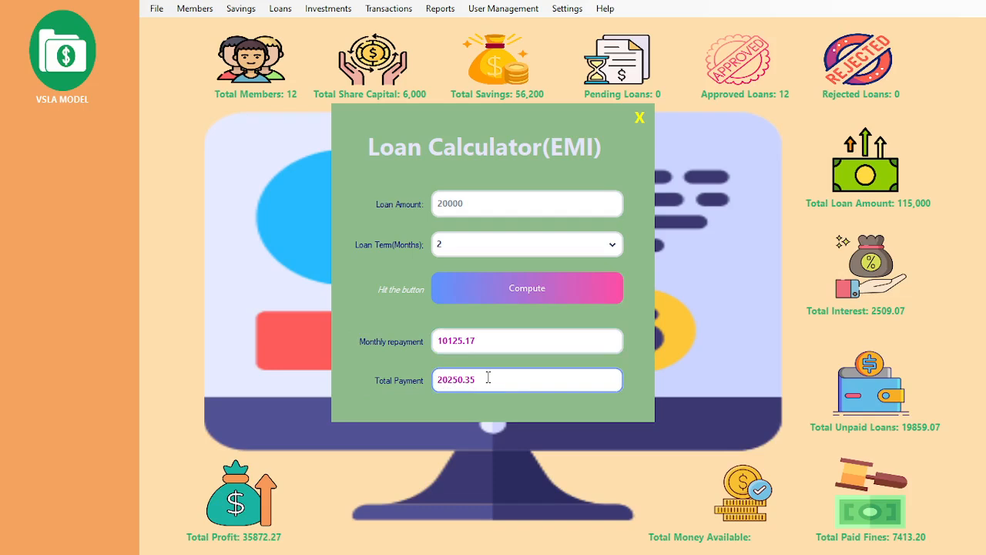
{"action": "left_click", "coordinate": [639, 119]}
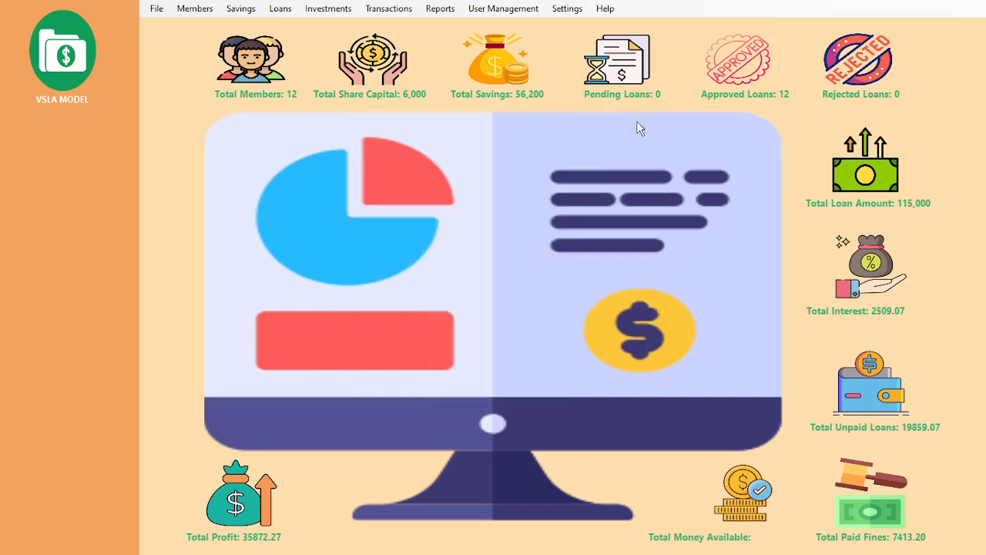
Step: Submit a 6000 loan application for the member found by ID number
{"action": "left_click", "coordinate": [279, 9]}
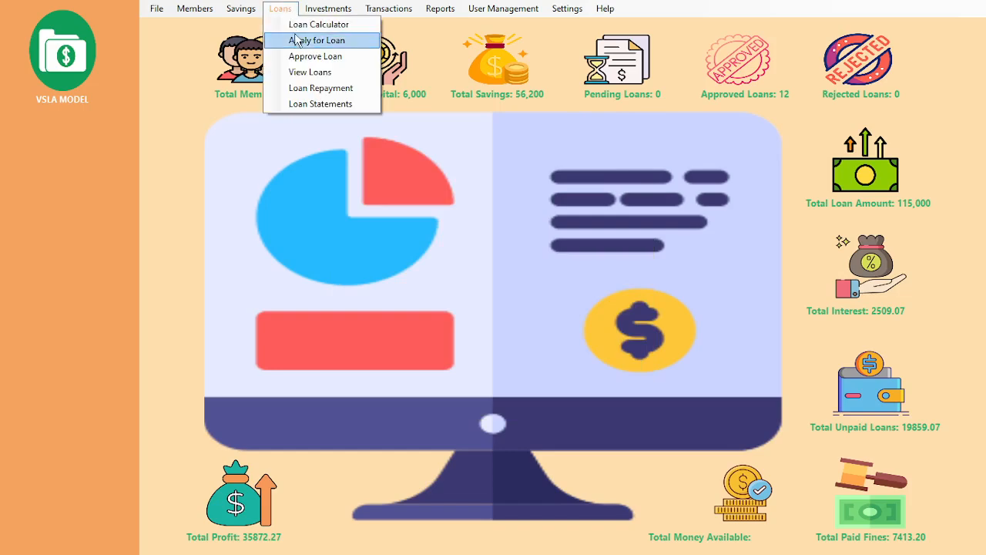
{"action": "left_click", "coordinate": [297, 40]}
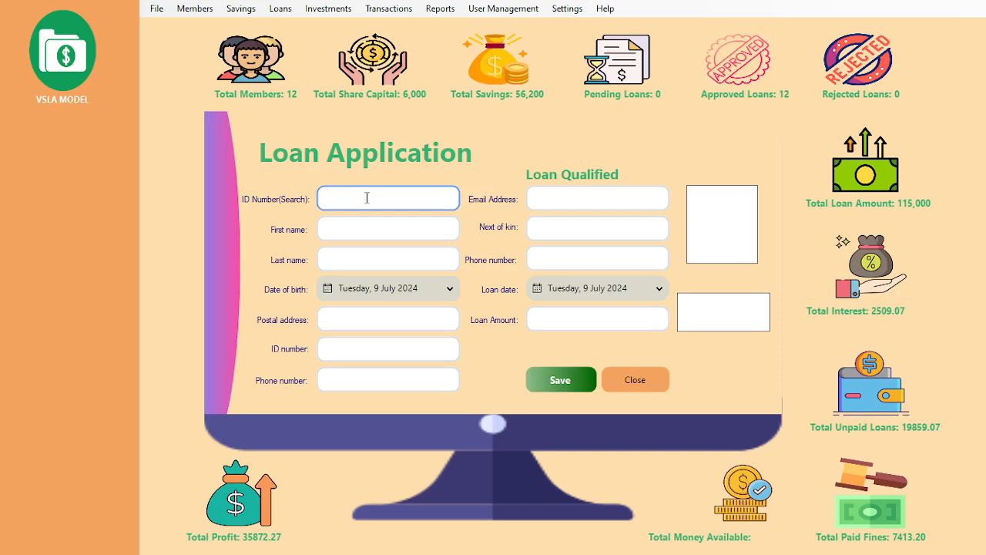
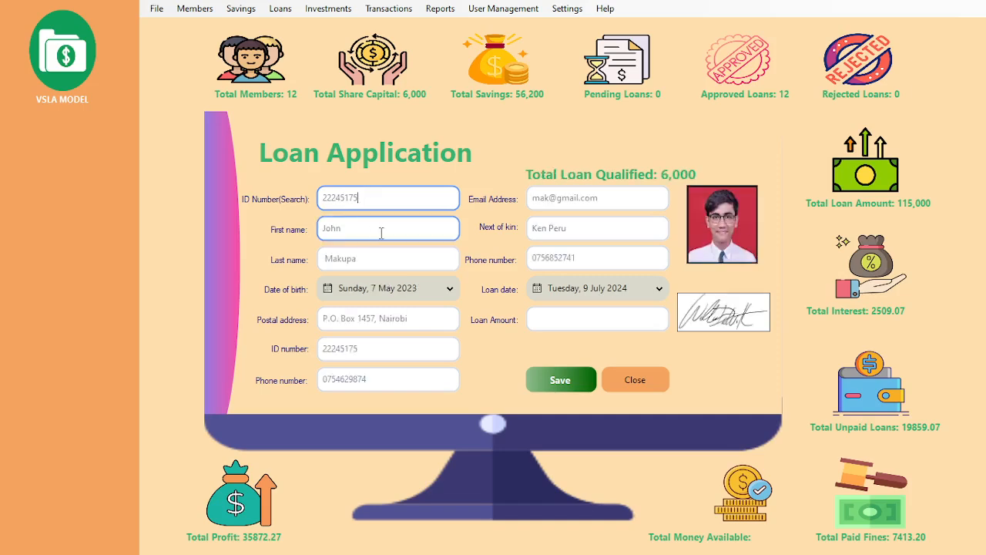
{"action": "left_click", "coordinate": [572, 314]}
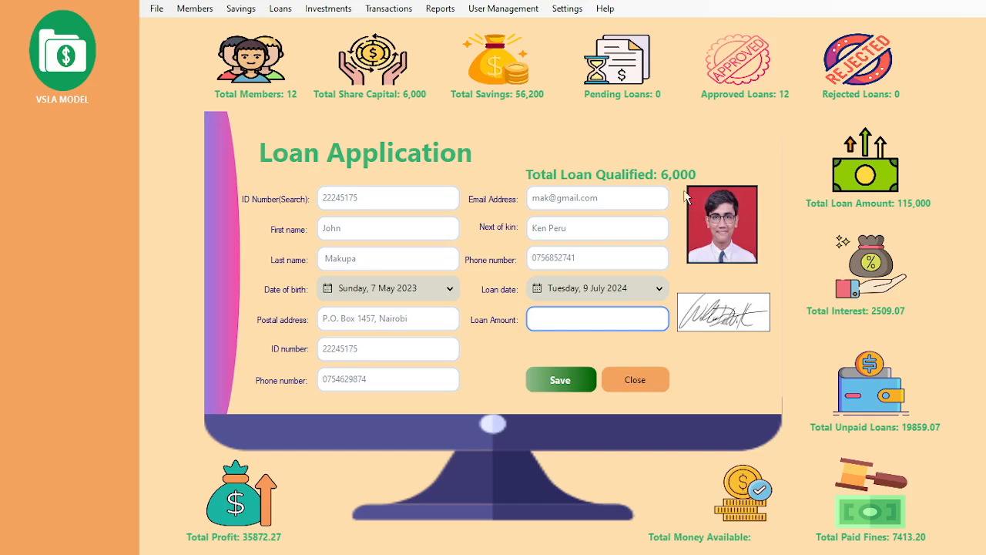
{"action": "type", "text": "6000"}
{"action": "left_click", "coordinate": [560, 384]}
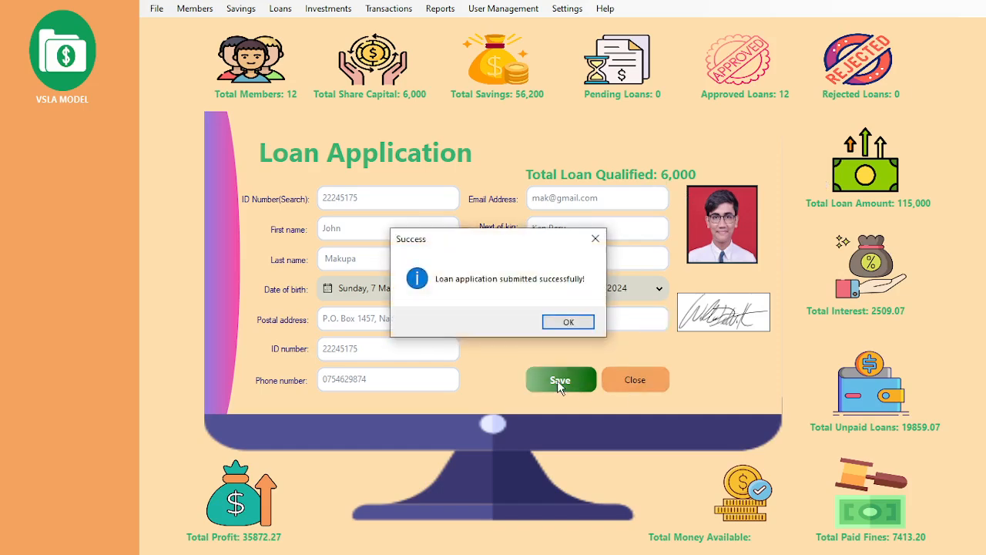
{"action": "left_click", "coordinate": [569, 322]}
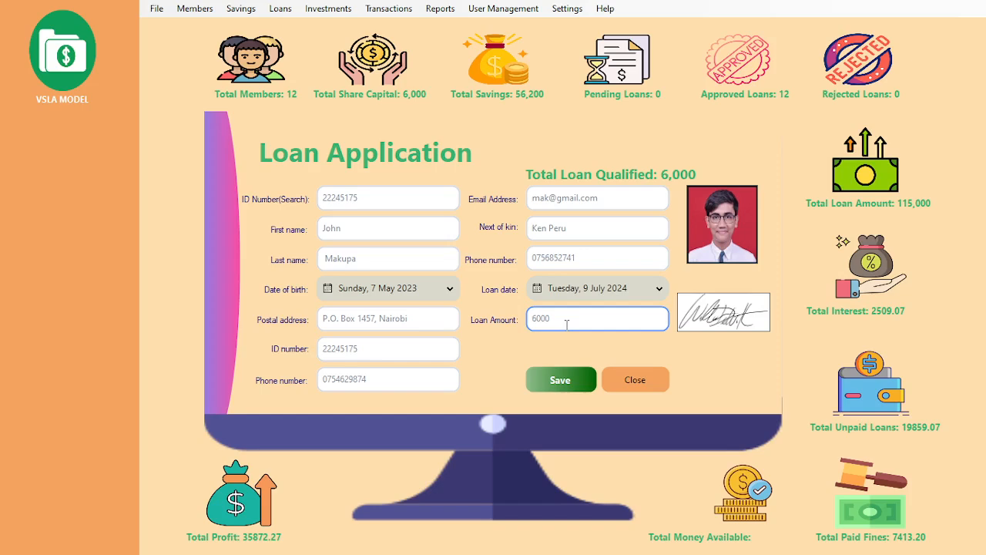
{"action": "left_click", "coordinate": [627, 383]}
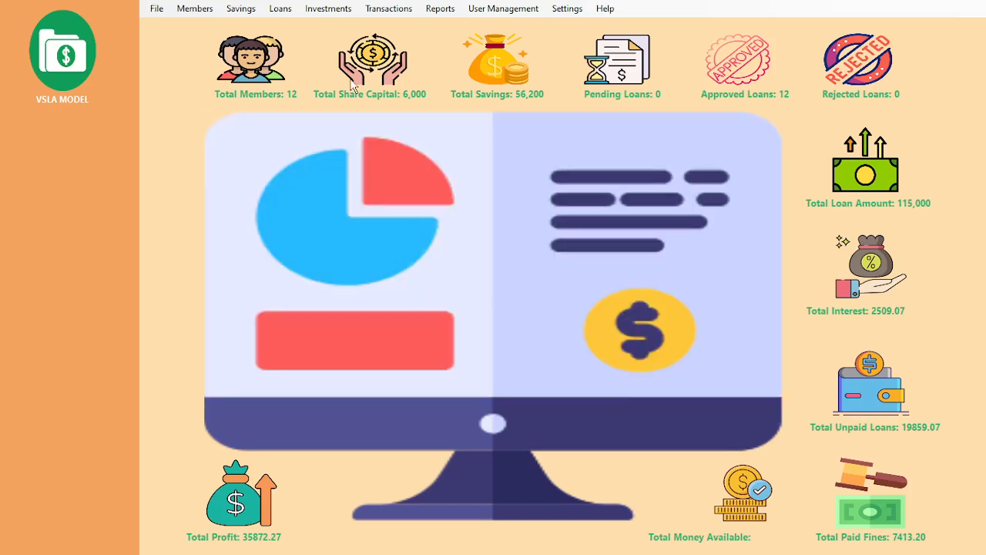
Step: Load the member's 6000 loan in Approve Loan and set its status to Approved
{"action": "left_click", "coordinate": [279, 11]}
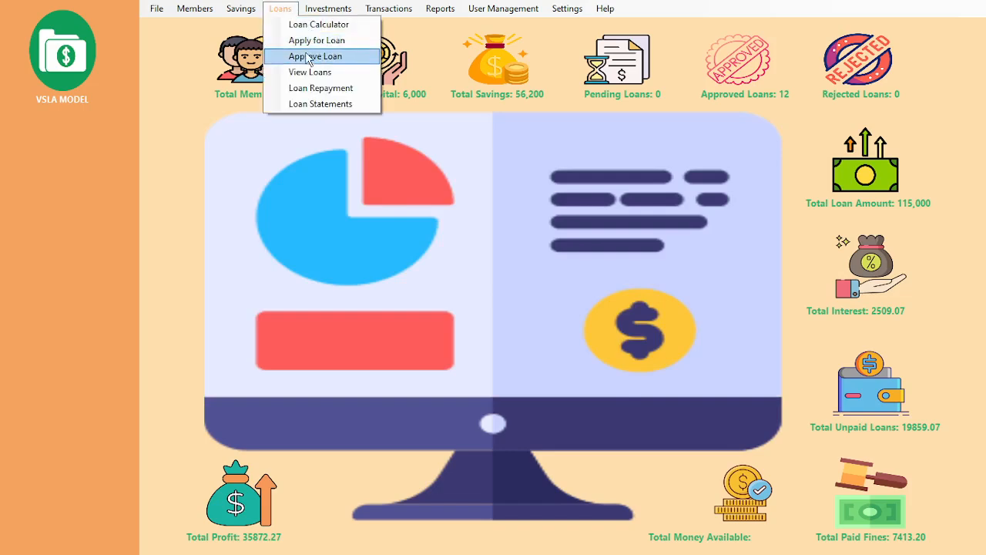
{"action": "left_click", "coordinate": [306, 56]}
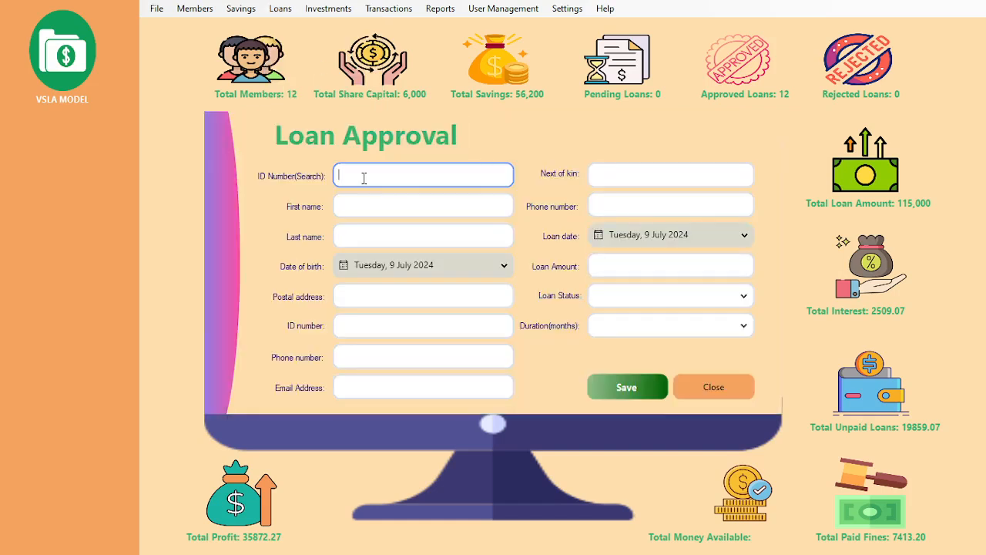
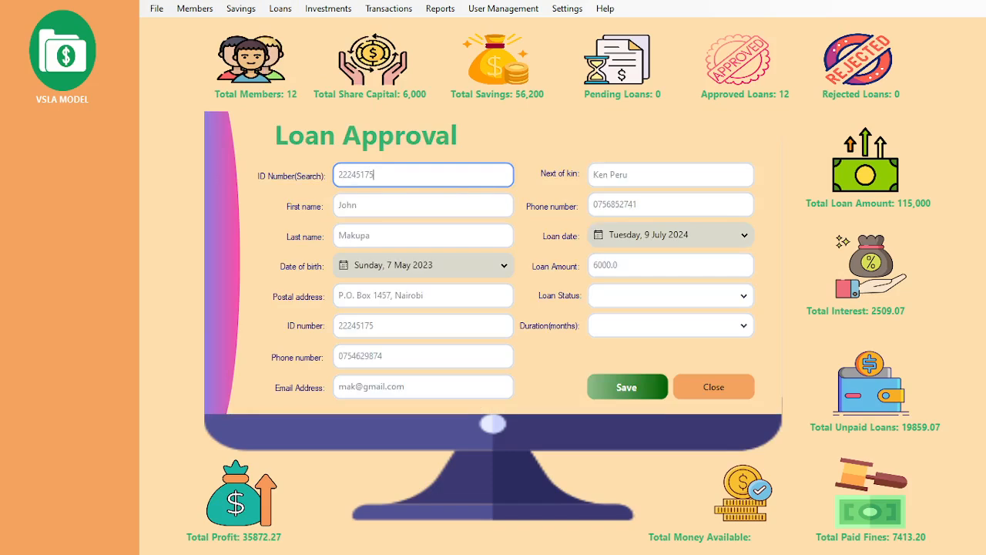
{"action": "left_click", "coordinate": [621, 263]}
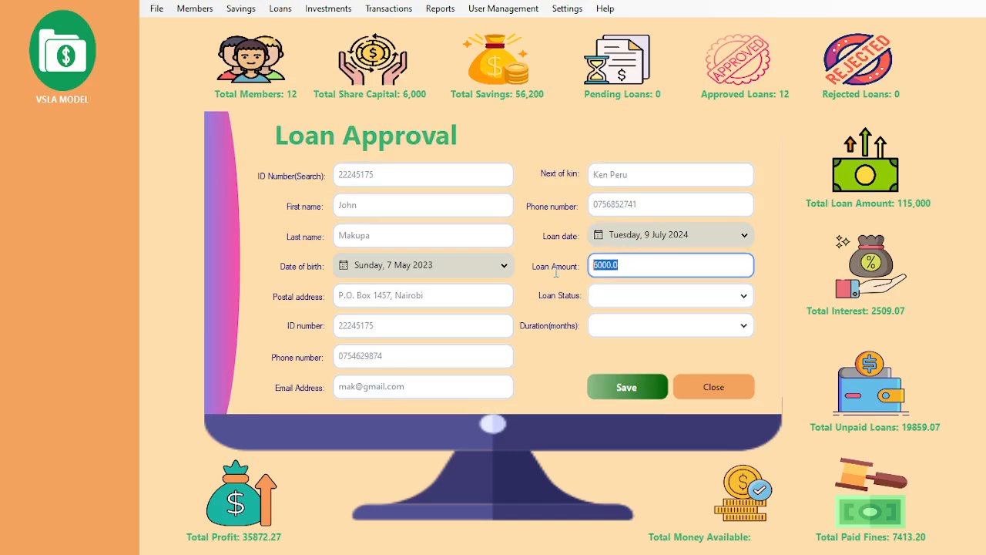
{"action": "left_click", "coordinate": [625, 267]}
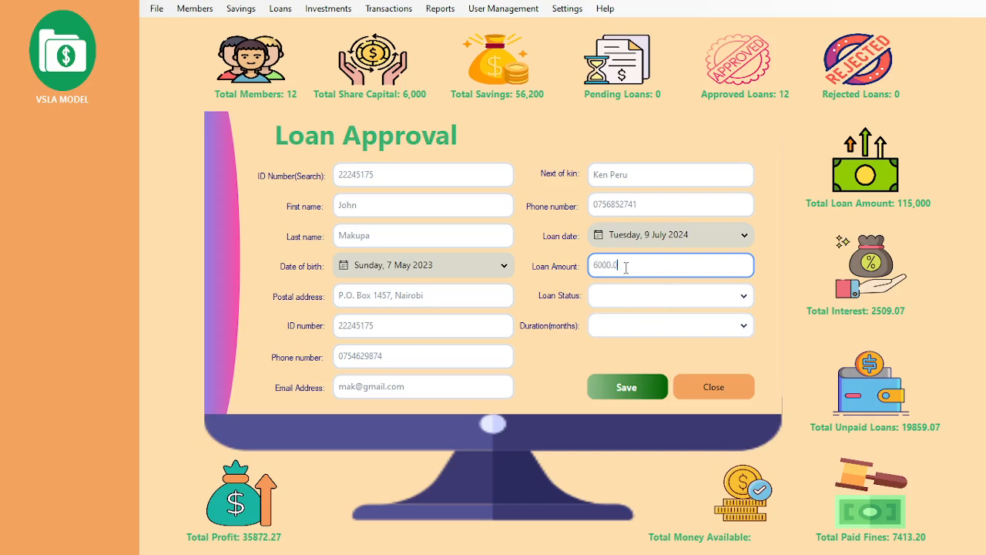
{"action": "left_click", "coordinate": [697, 299]}
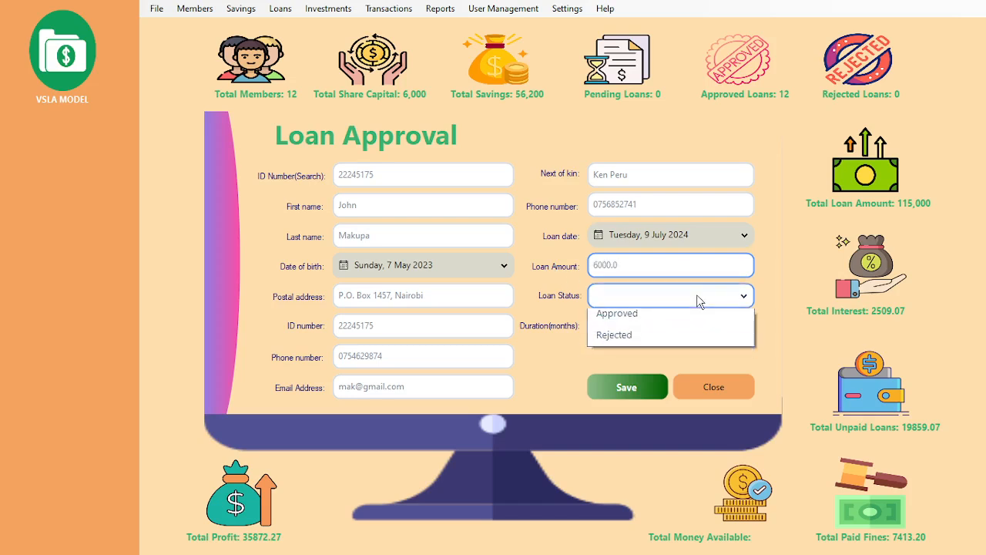
{"action": "left_click", "coordinate": [647, 299]}
{"action": "left_click", "coordinate": [647, 299]}
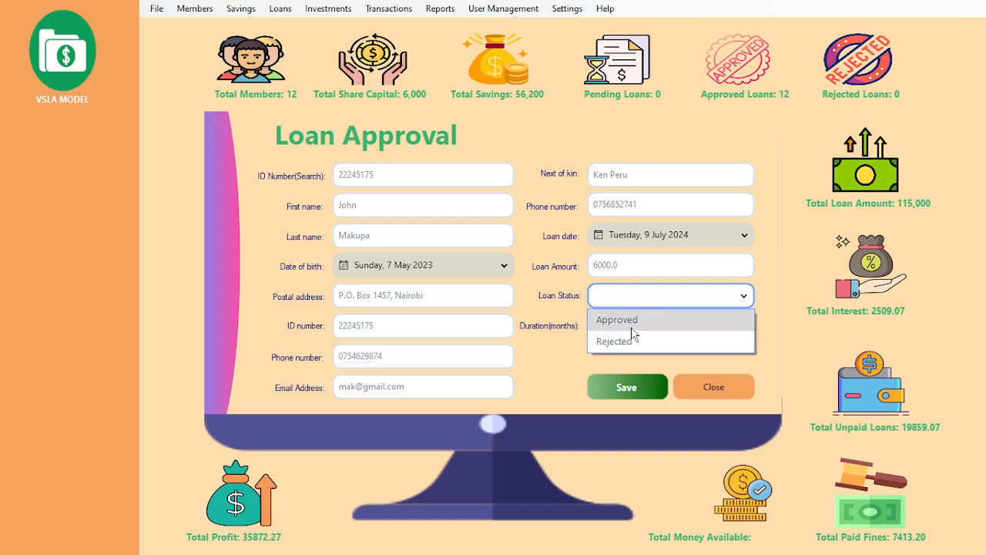
{"action": "left_click", "coordinate": [632, 324]}
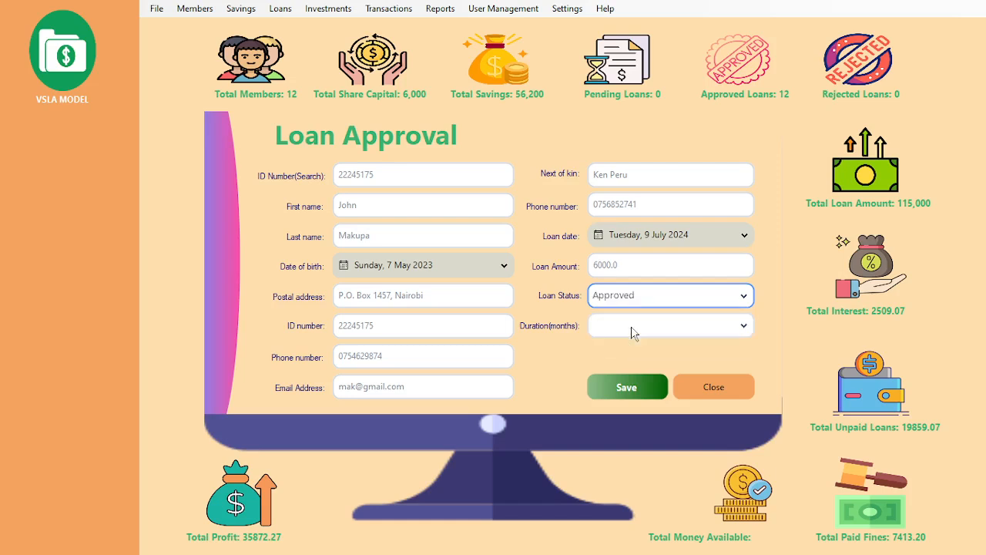
Step: Set the loan duration to 2 months and save the approval
{"action": "left_click", "coordinate": [680, 332]}
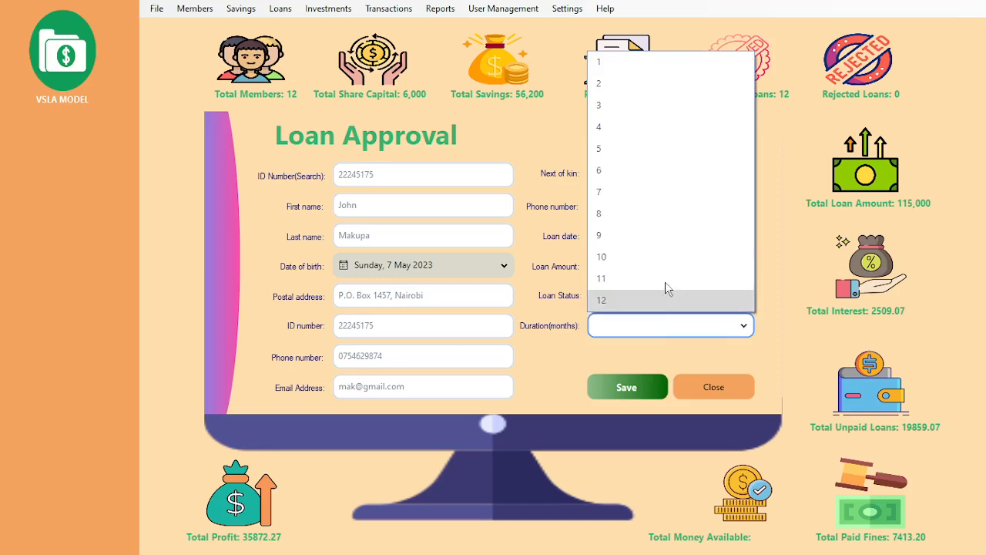
{"action": "left_click", "coordinate": [619, 86]}
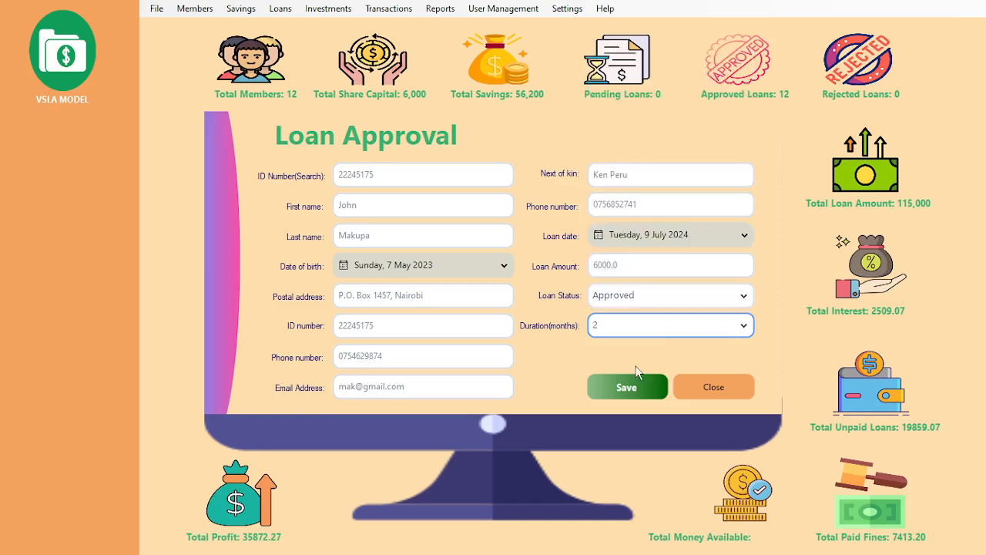
{"action": "left_click", "coordinate": [620, 388]}
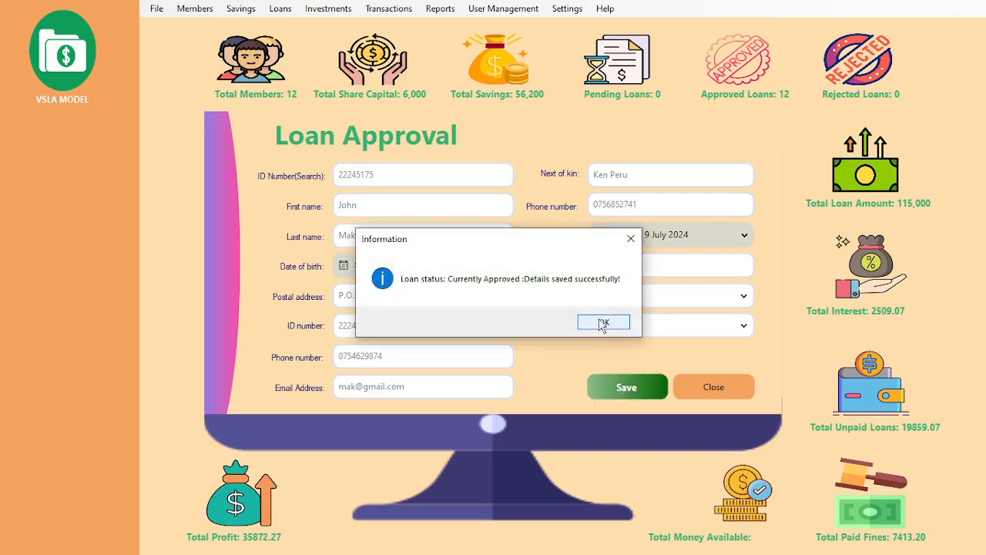
{"action": "left_click", "coordinate": [603, 323]}
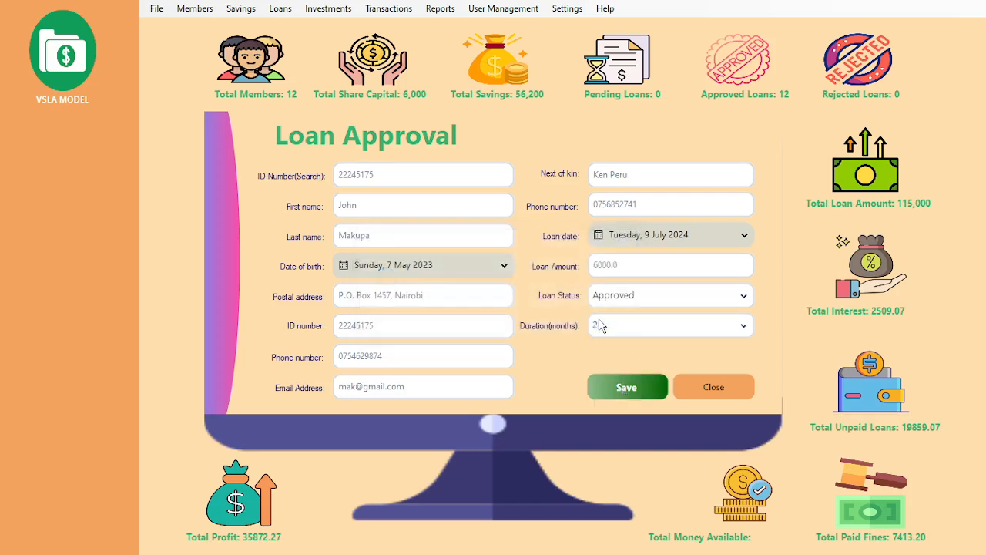
{"action": "left_click", "coordinate": [705, 389]}
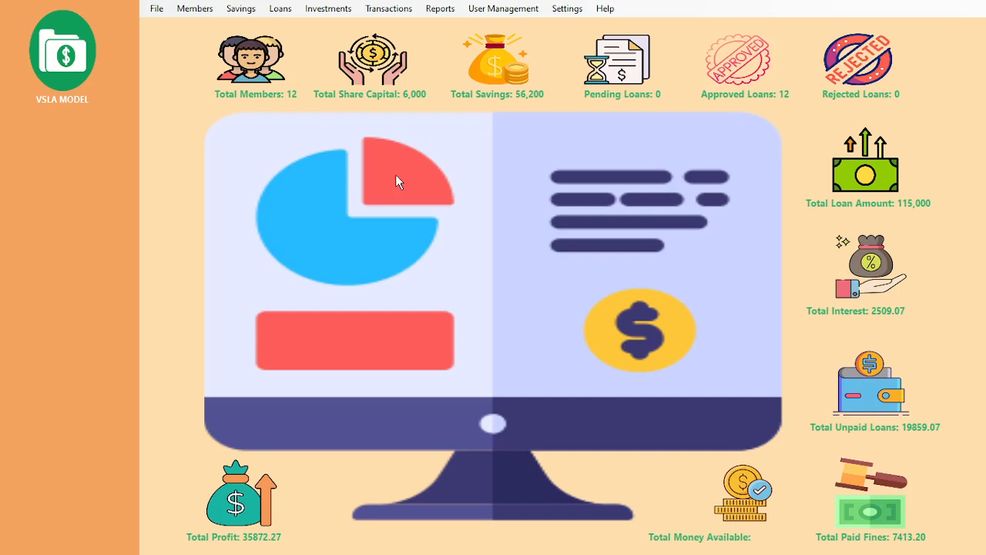
Step: Open the Approved Loans list, scroll through all its columns for the 6000 loan, then close it
{"action": "left_click", "coordinate": [280, 10]}
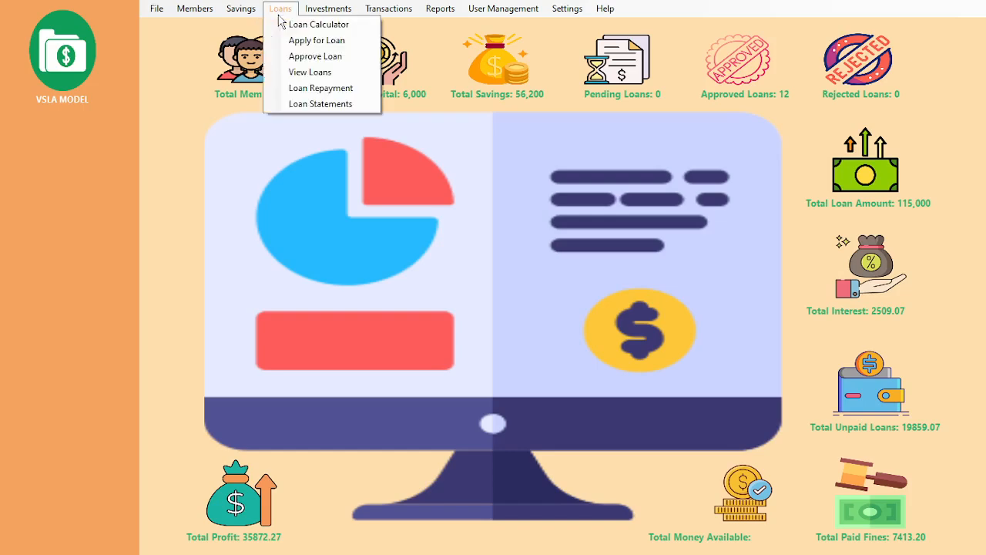
{"action": "left_click", "coordinate": [310, 73]}
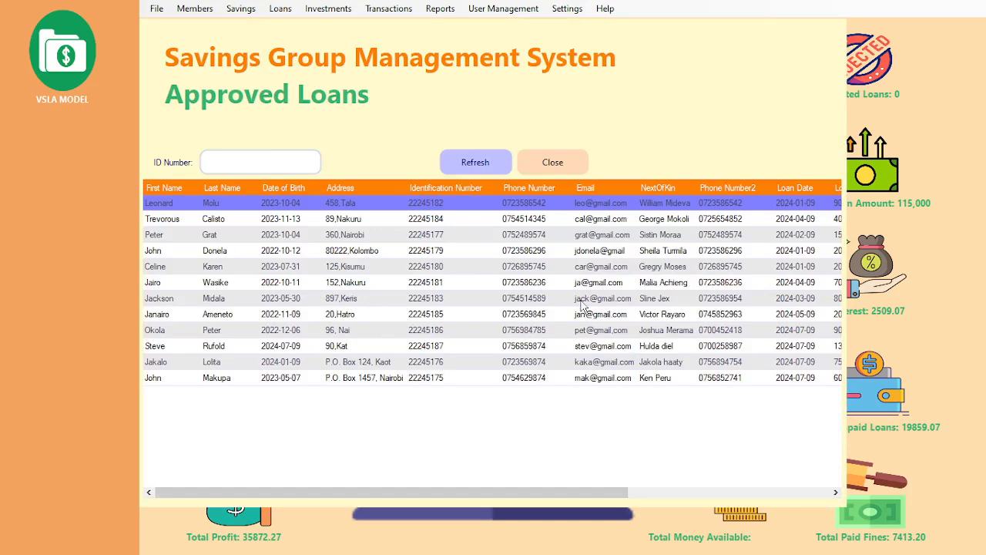
{"action": "left_click_drag", "start_coordinate": [477, 492], "coordinate": [552, 542]}
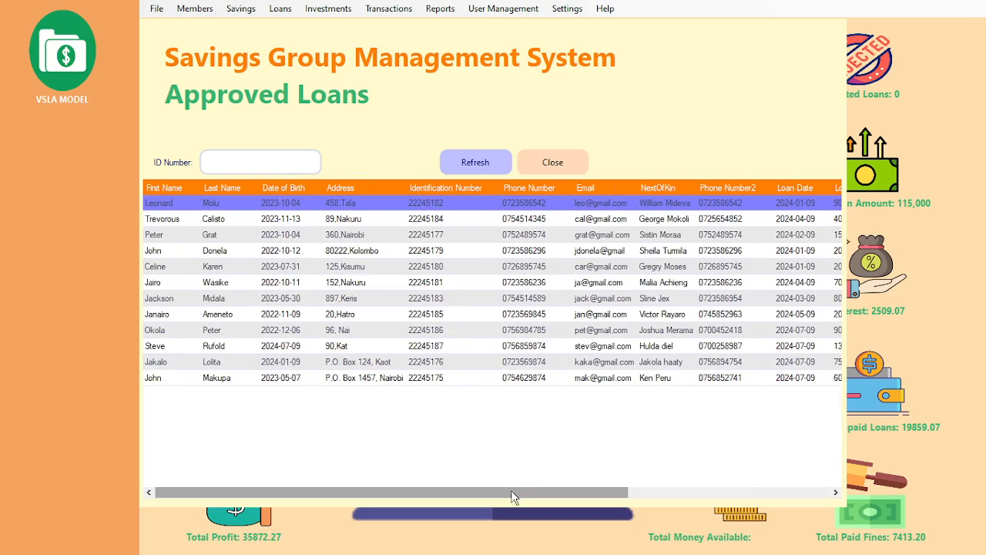
{"action": "left_click_drag", "start_coordinate": [511, 490], "coordinate": [770, 489]}
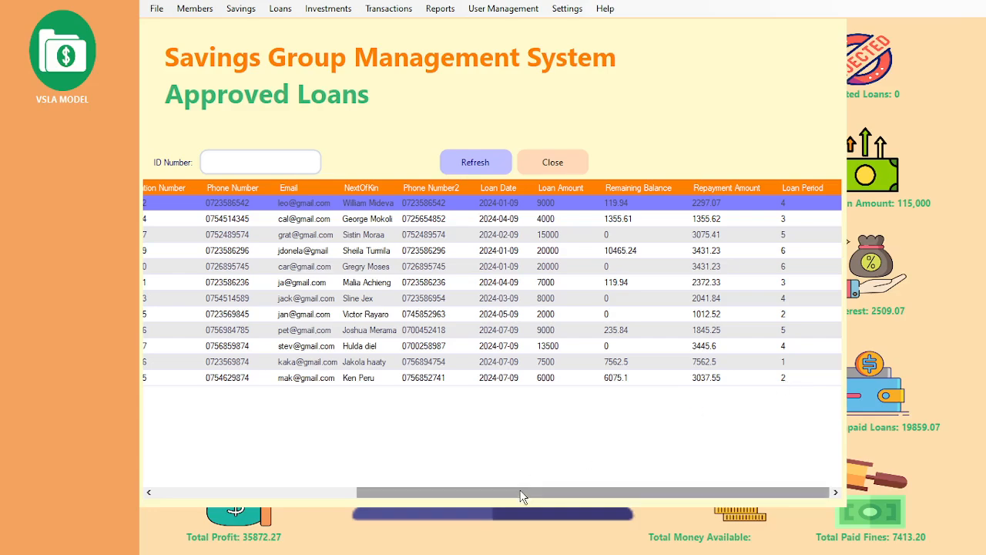
{"action": "left_click_drag", "start_coordinate": [522, 493], "coordinate": [302, 494]}
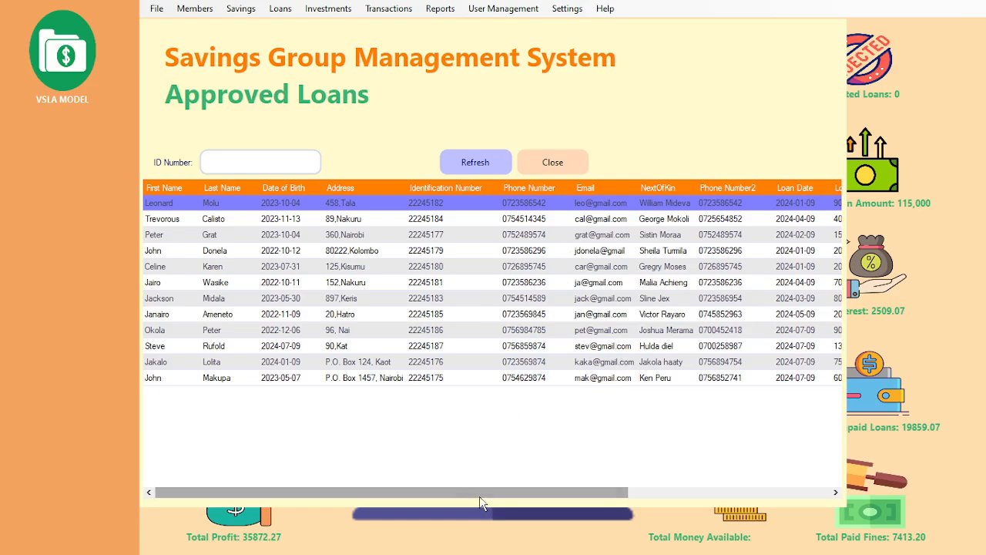
{"action": "left_click_drag", "start_coordinate": [480, 493], "coordinate": [414, 467]}
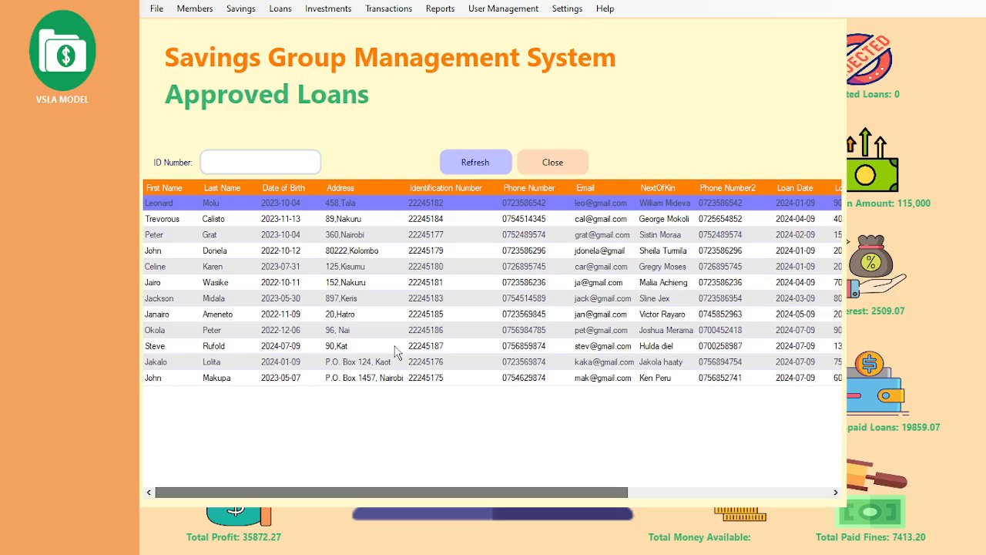
{"action": "left_click", "coordinate": [549, 165]}
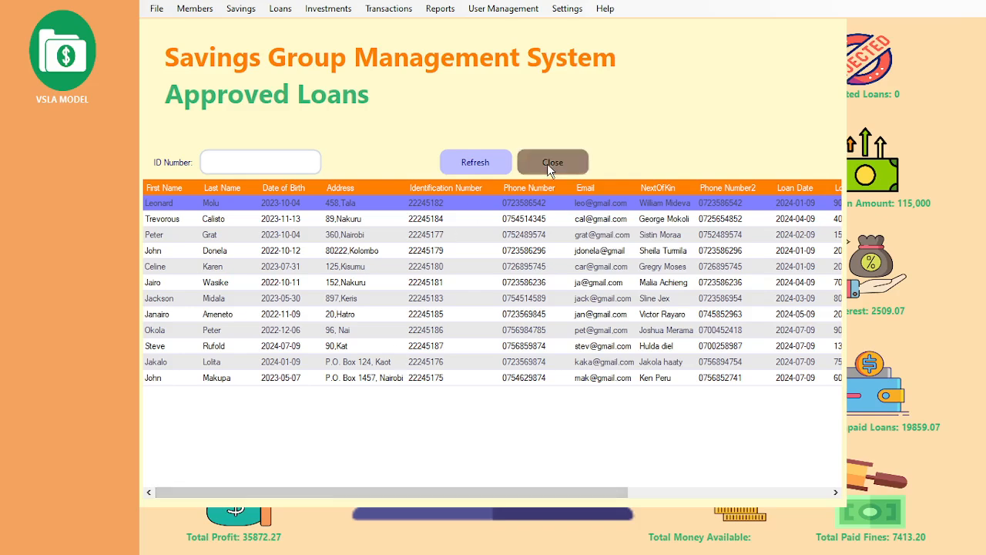
Step: Open Loan Repayment and scroll across the loan amount, remaining balance and repayment columns
{"action": "left_click", "coordinate": [281, 9]}
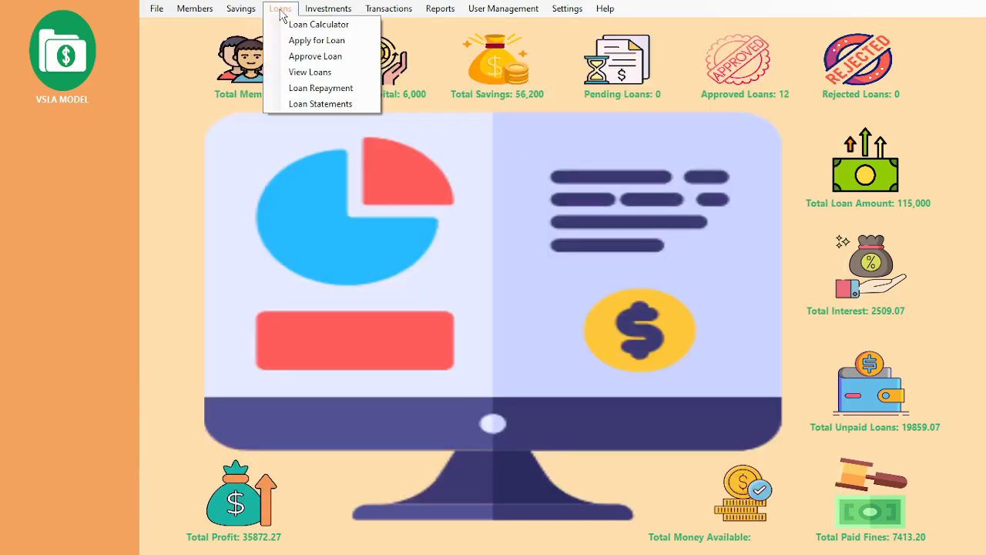
{"action": "left_click", "coordinate": [309, 93]}
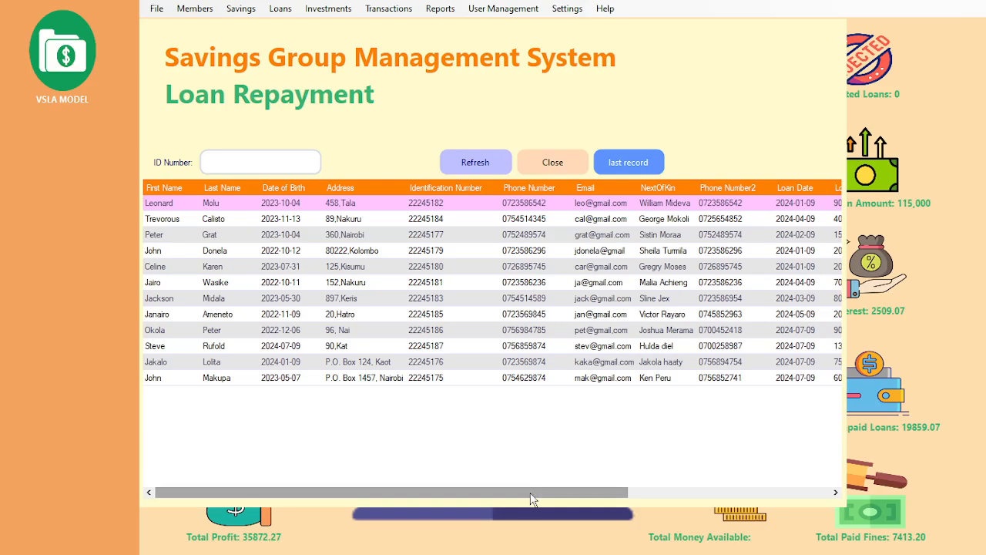
{"action": "left_click_drag", "start_coordinate": [531, 500], "coordinate": [773, 464]}
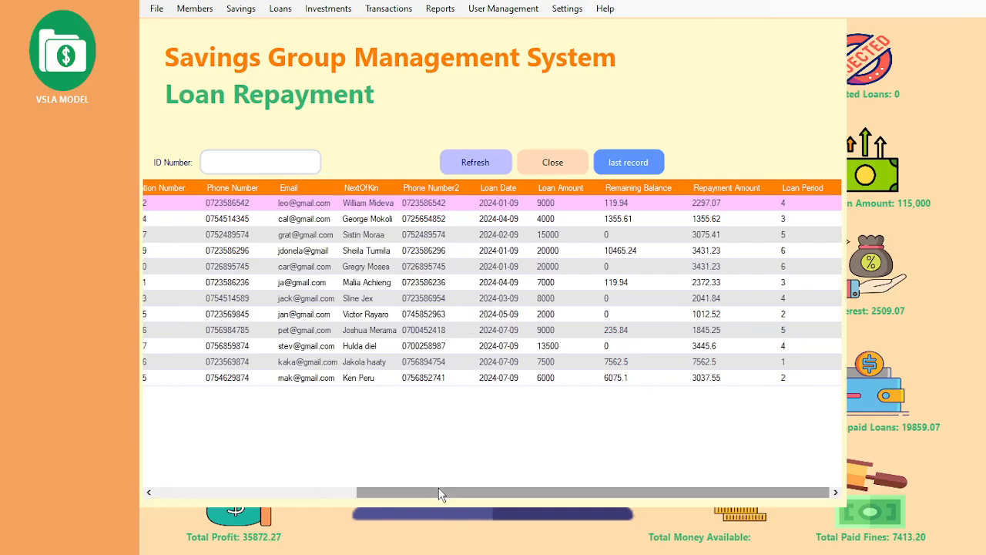
{"action": "left_click_drag", "start_coordinate": [429, 494], "coordinate": [667, 473]}
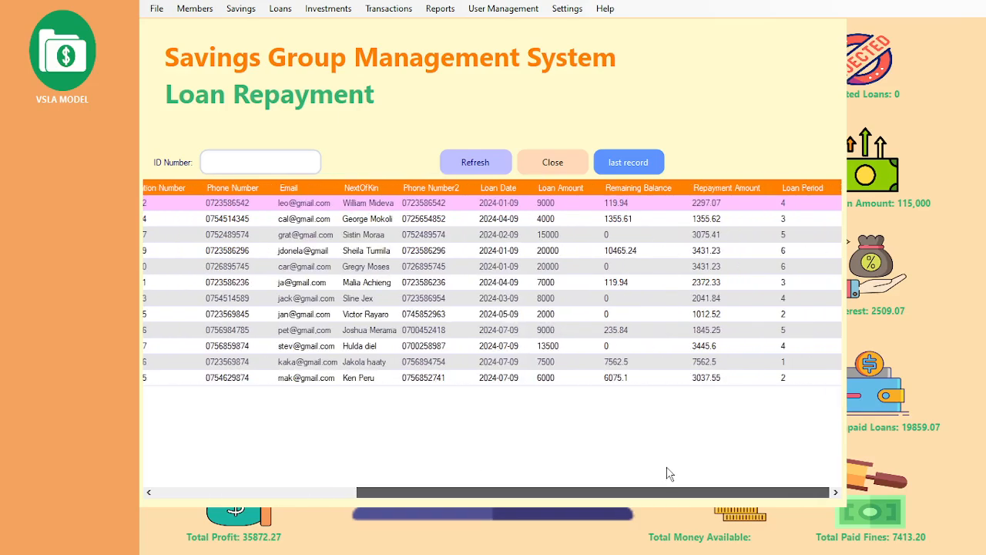
{"action": "left_click_drag", "start_coordinate": [443, 491], "coordinate": [248, 467]}
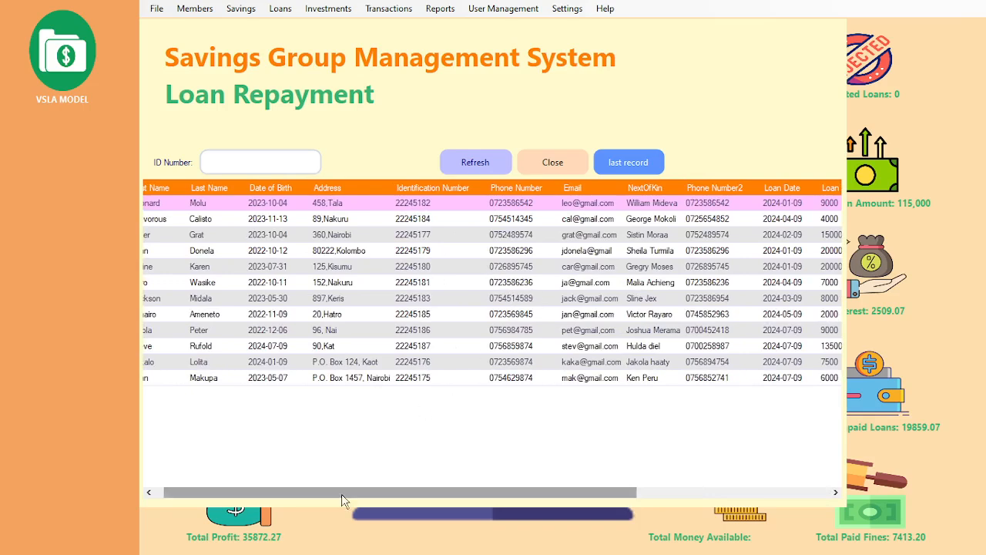
{"action": "left_click_drag", "start_coordinate": [344, 500], "coordinate": [603, 463]}
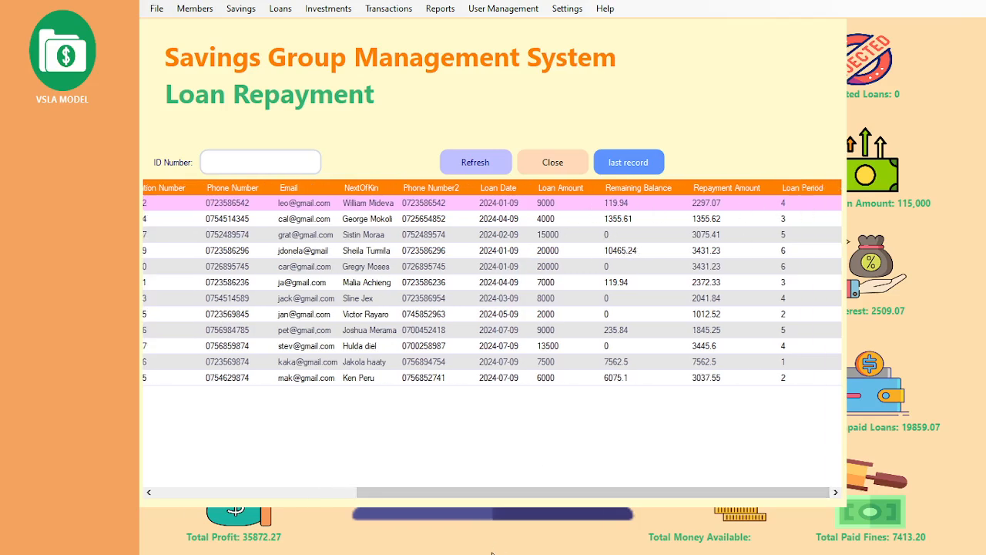
{"action": "left_click_drag", "start_coordinate": [493, 493], "coordinate": [217, 492]}
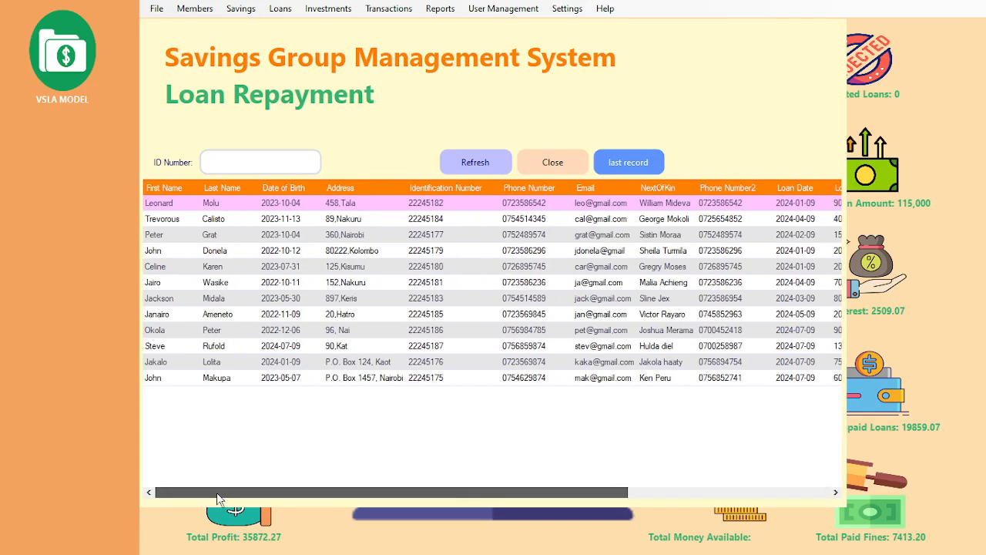
{"action": "left_click", "coordinate": [272, 161]}
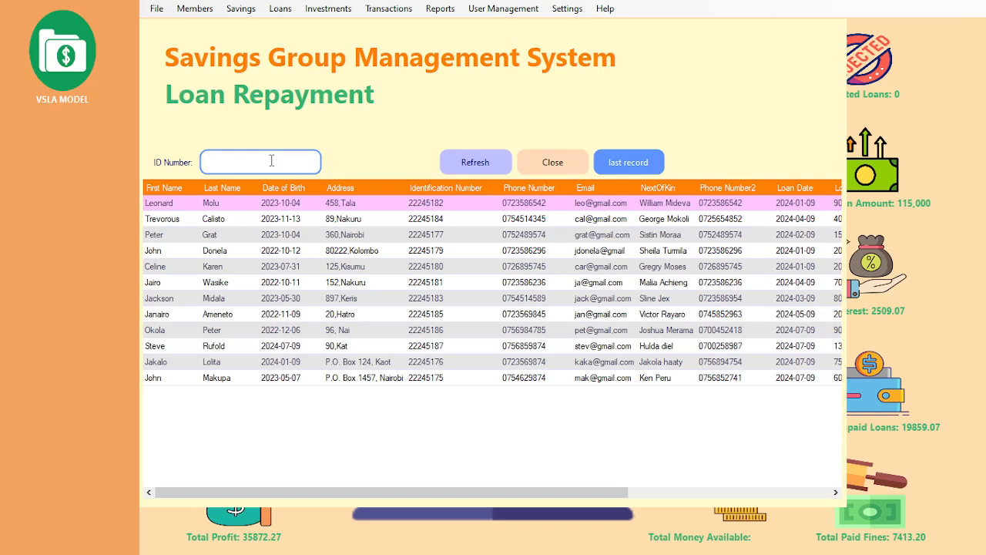
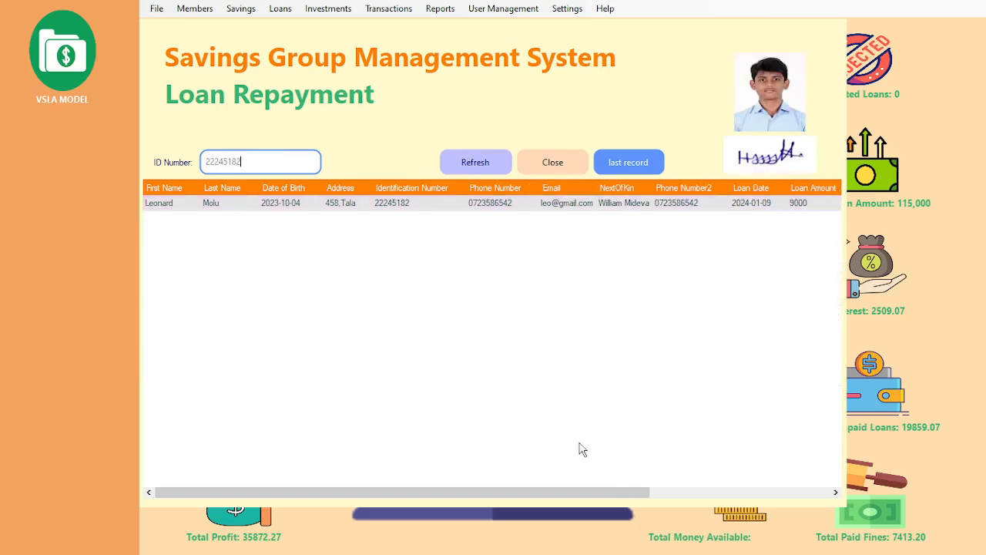
Step: Filter repayments by the member's ID number, check the 9000 loan with 119.94 remaining, and close
{"action": "left_click_drag", "start_coordinate": [534, 495], "coordinate": [735, 467]}
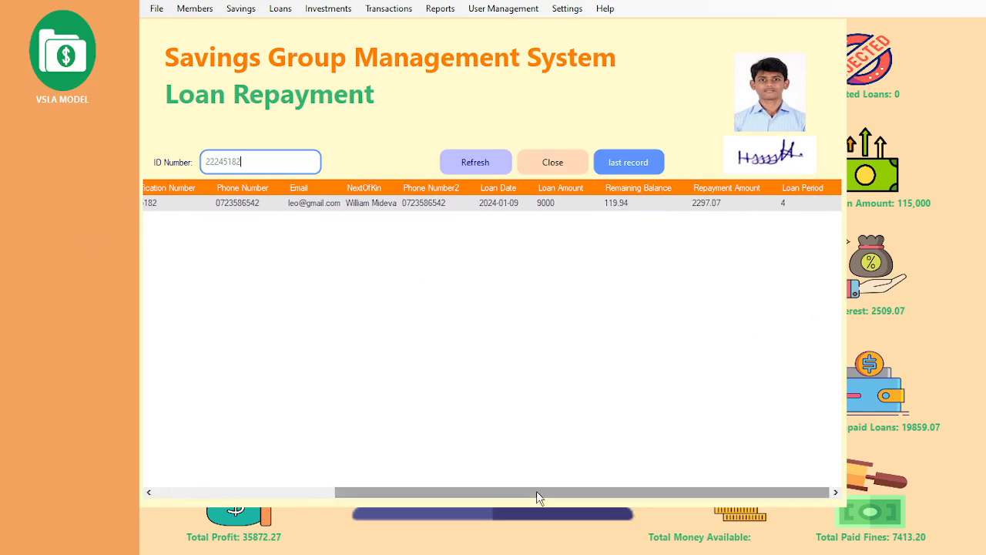
{"action": "left_click_drag", "start_coordinate": [537, 491], "coordinate": [271, 491]}
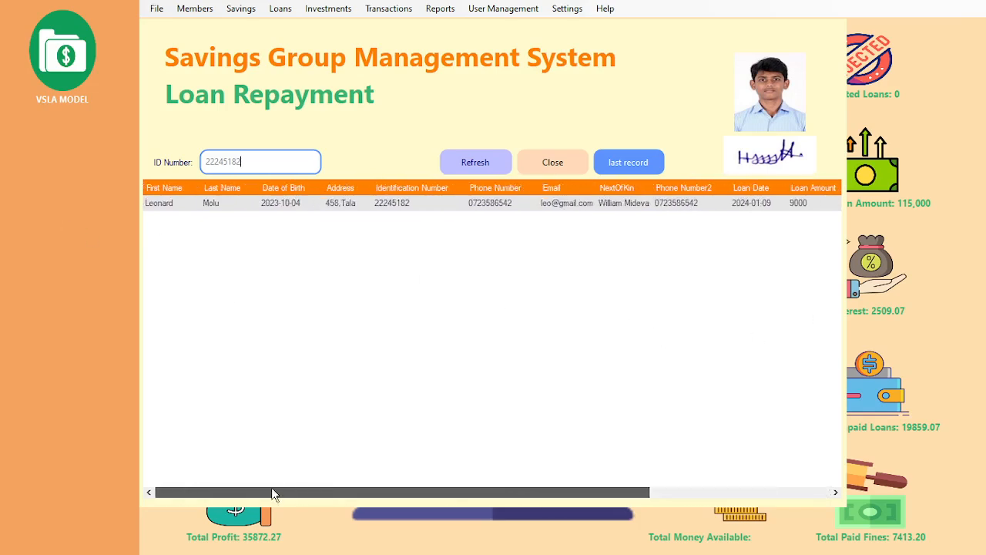
{"action": "left_click", "coordinate": [548, 166]}
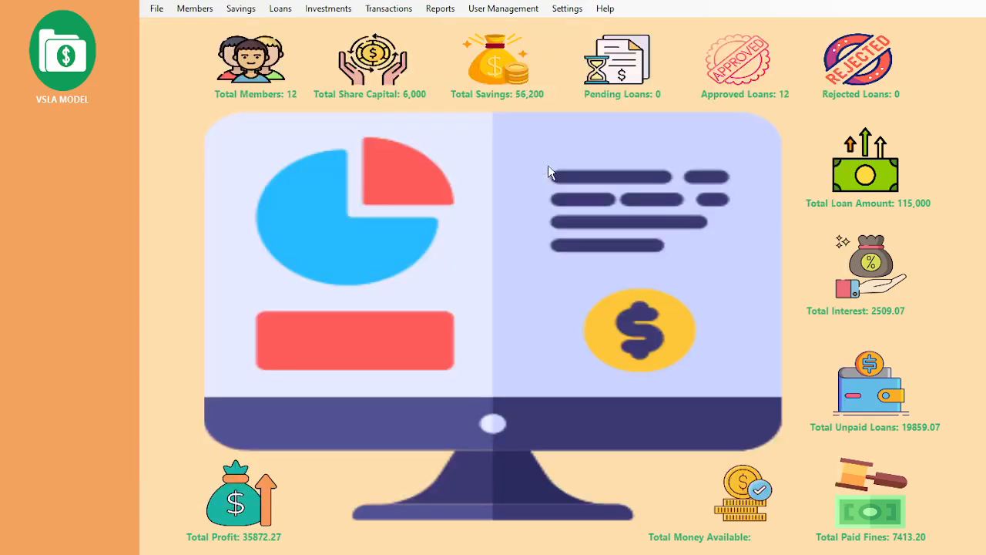
Step: Open Loan Statements and enter the member's ID number
{"action": "left_click", "coordinate": [276, 12]}
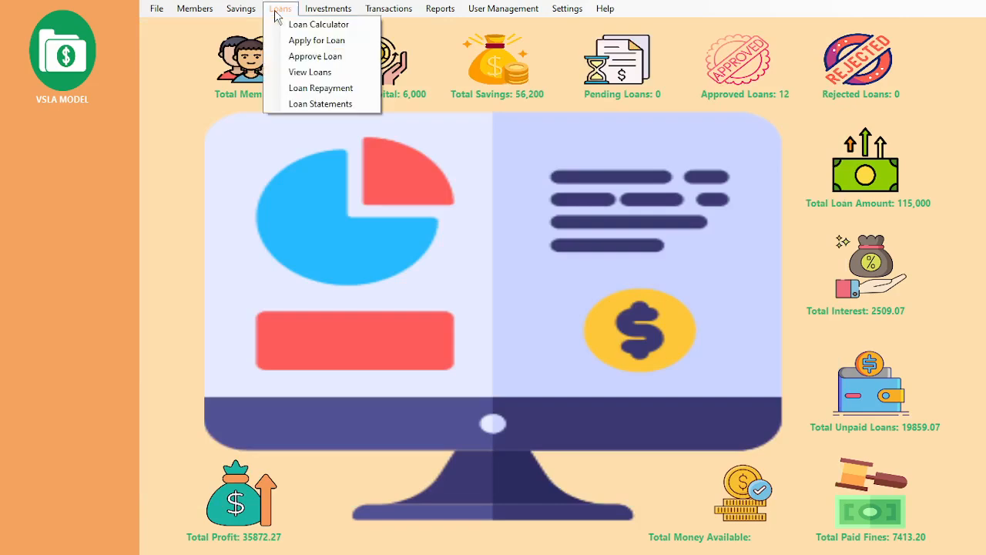
{"action": "left_click", "coordinate": [318, 106]}
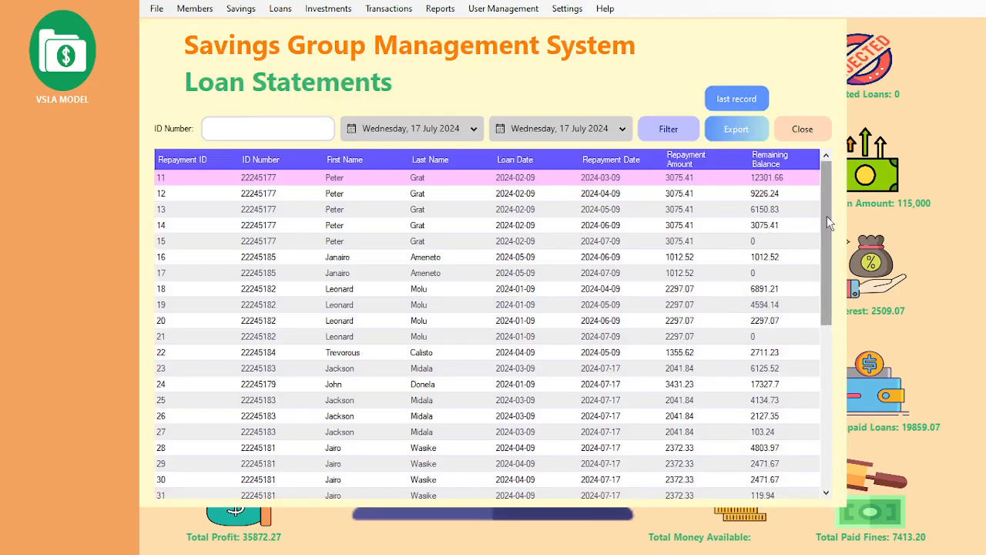
{"action": "mouse_move", "coordinate": [826, 217]}
{"action": "left_mouse_down"}
{"action": "mouse_move", "coordinate": [828, 385]}
{"action": "mouse_move", "coordinate": [824, 177]}
{"action": "mouse_move", "coordinate": [821, 396]}
{"action": "mouse_move", "coordinate": [815, 178]}
{"action": "mouse_move", "coordinate": [836, 443]}
{"action": "mouse_move", "coordinate": [817, 247]}
{"action": "mouse_move", "coordinate": [817, 363]}
{"action": "mouse_move", "coordinate": [821, 333]}
{"action": "mouse_move", "coordinate": [823, 416]}
{"action": "mouse_move", "coordinate": [822, 217]}
{"action": "mouse_move", "coordinate": [824, 447]}
{"action": "mouse_move", "coordinate": [819, 199]}
{"action": "left_mouse_up"}
{"action": "left_click", "coordinate": [257, 129]}
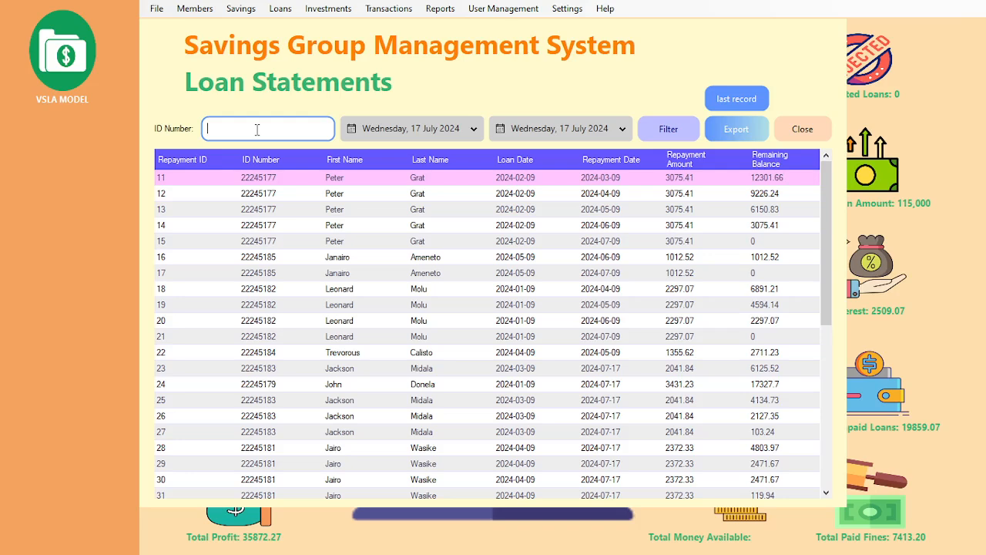
Step: Set the start date to 4 February 2024 and filter the statement
{"action": "left_click", "coordinate": [474, 130]}
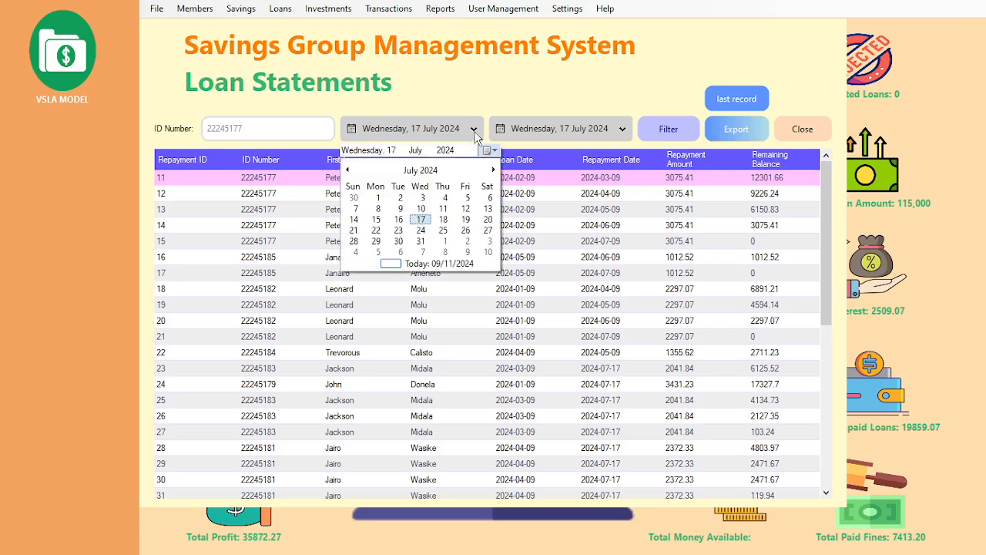
{"action": "left_click", "coordinate": [348, 171]}
{"action": "left_click", "coordinate": [348, 170]}
{"action": "left_click", "coordinate": [348, 170]}
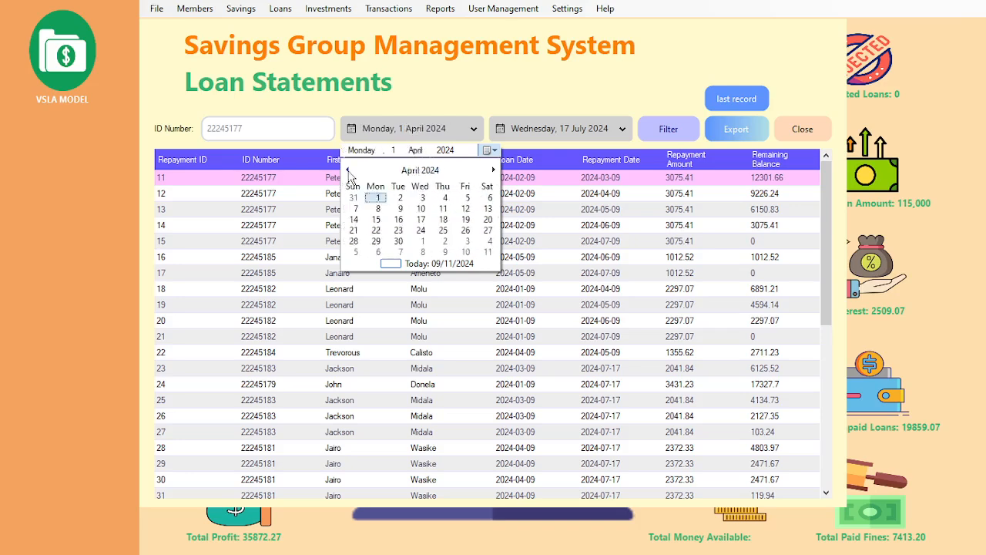
{"action": "left_click", "coordinate": [348, 170]}
{"action": "left_click", "coordinate": [347, 171]}
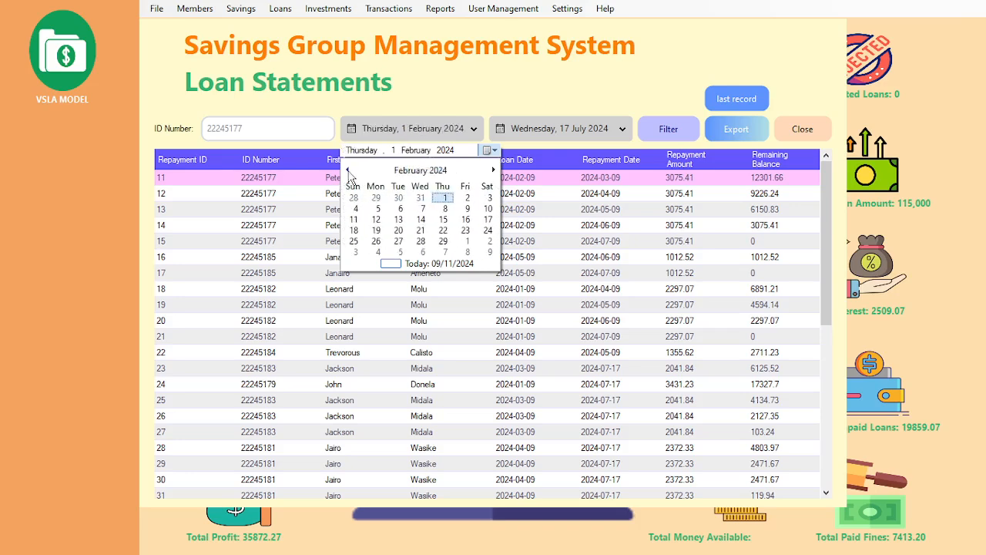
{"action": "left_click", "coordinate": [355, 208]}
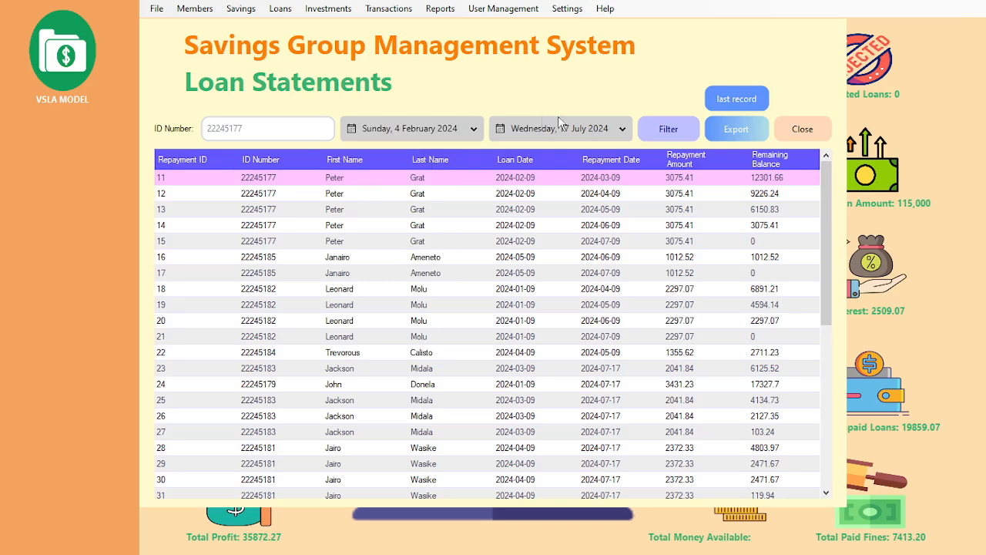
{"action": "left_click", "coordinate": [669, 129]}
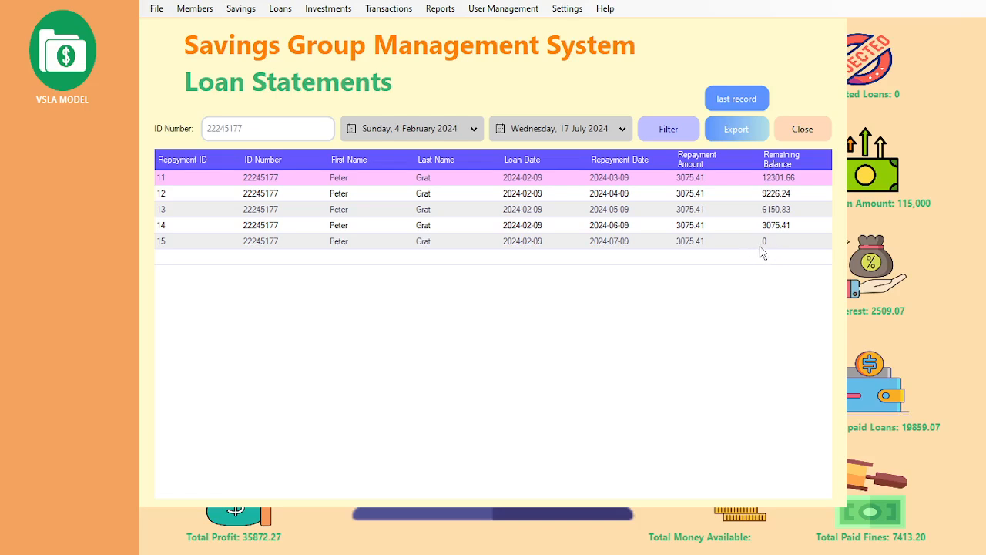
Step: Export the statement to the Desktop as LoanStatements.pdf, overwriting the old file, then close the form
{"action": "left_click", "coordinate": [733, 132]}
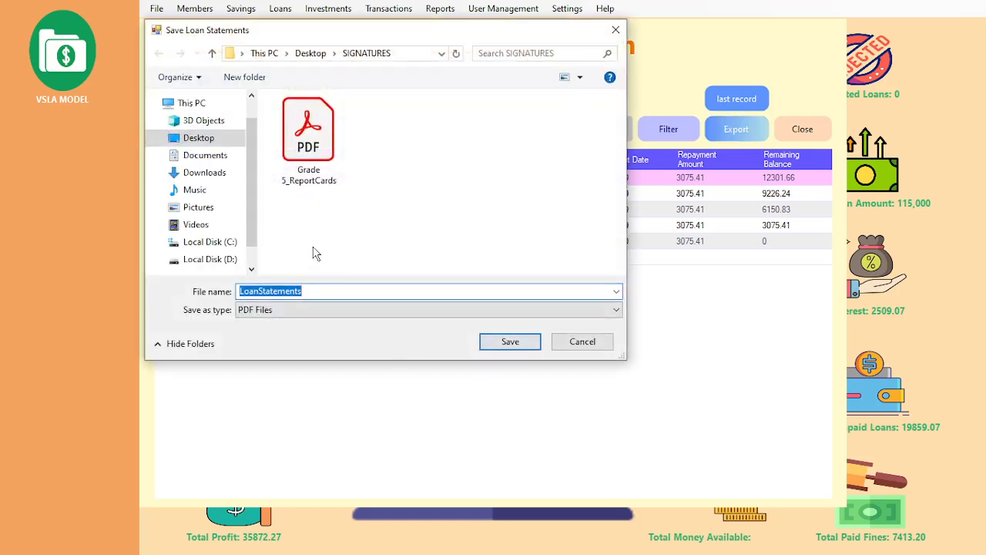
{"action": "left_click", "coordinate": [189, 139]}
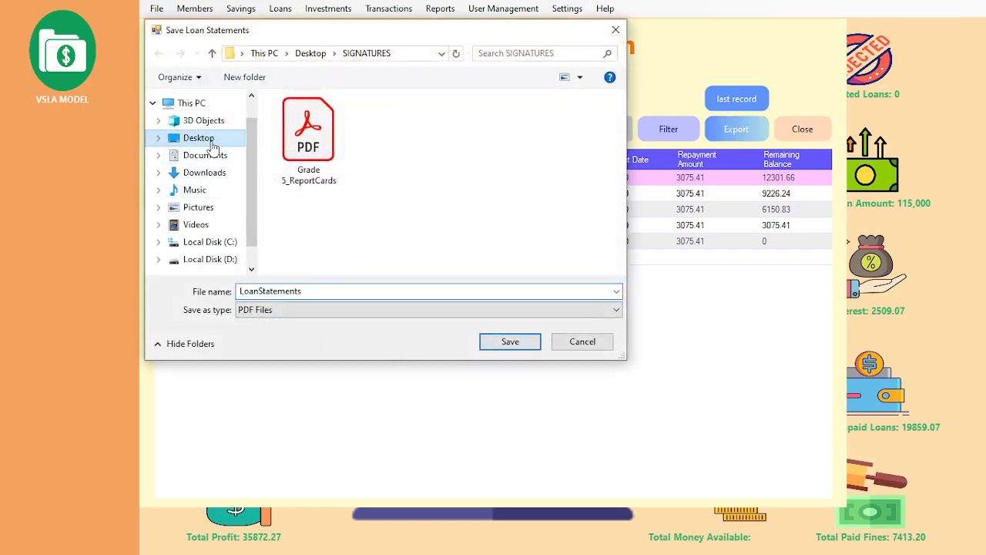
{"action": "left_click", "coordinate": [491, 345]}
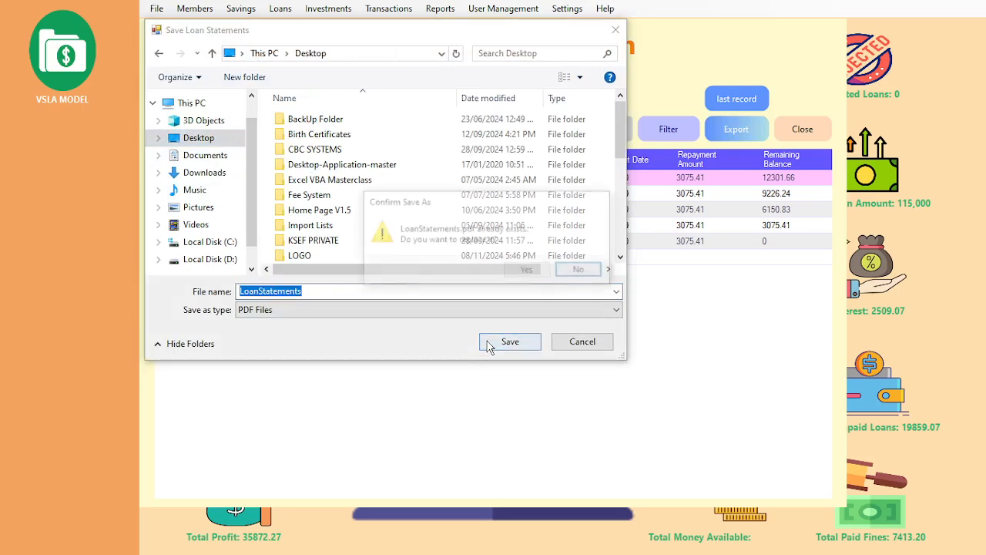
{"action": "left_click", "coordinate": [524, 275]}
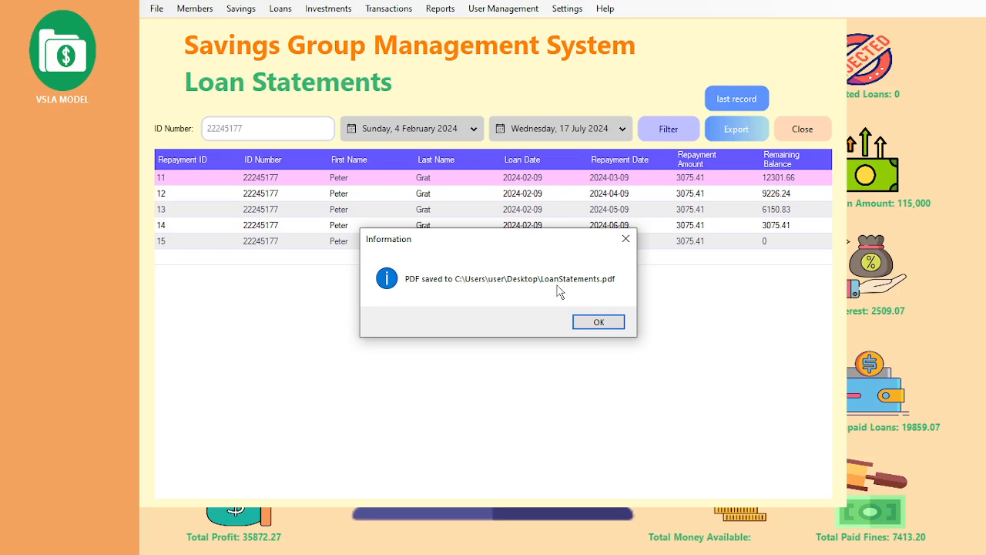
{"action": "left_click", "coordinate": [599, 323]}
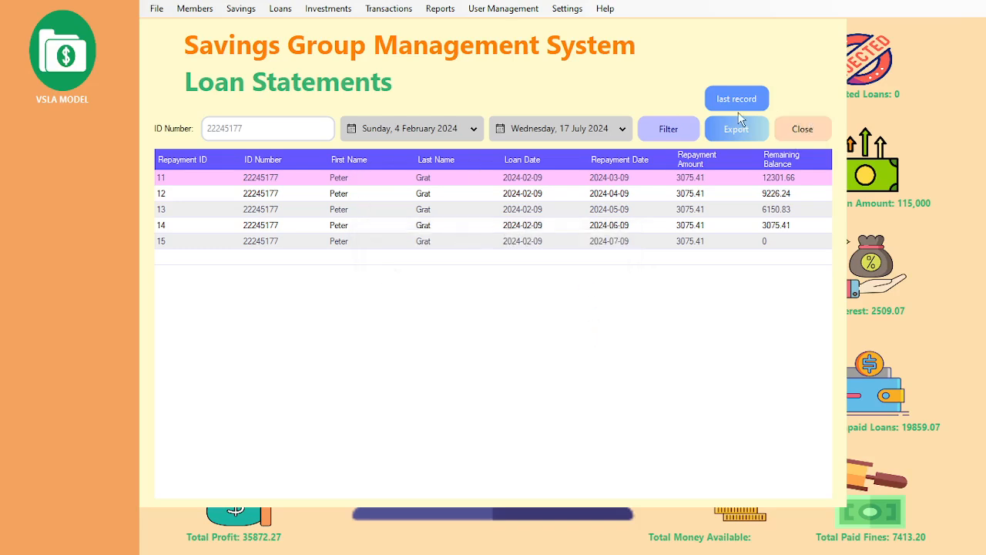
{"action": "left_click", "coordinate": [792, 131]}
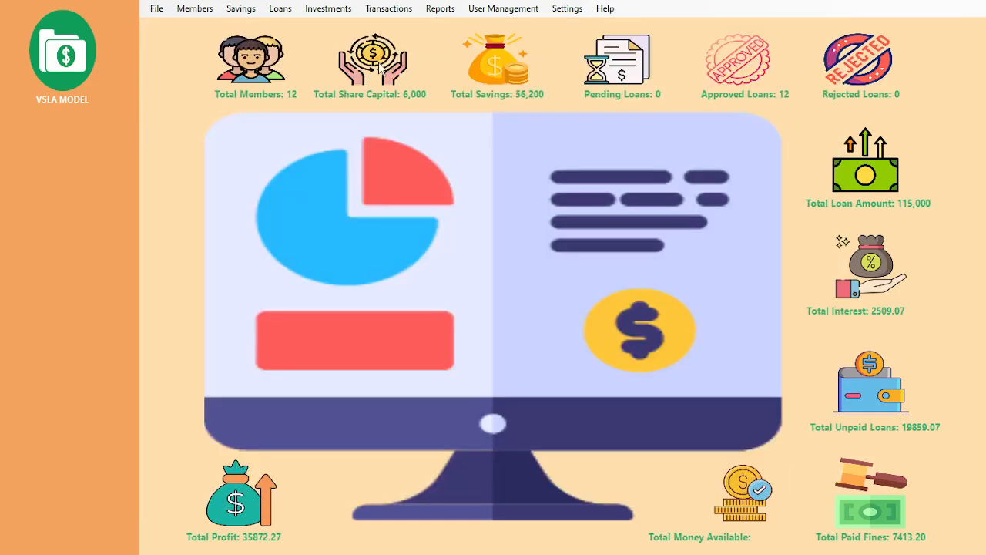
Step: Open the Income Sources form and enter source name Real Estate with description Rentals
{"action": "left_click", "coordinate": [289, 11]}
{"action": "mouse_move", "coordinate": [324, 11]}
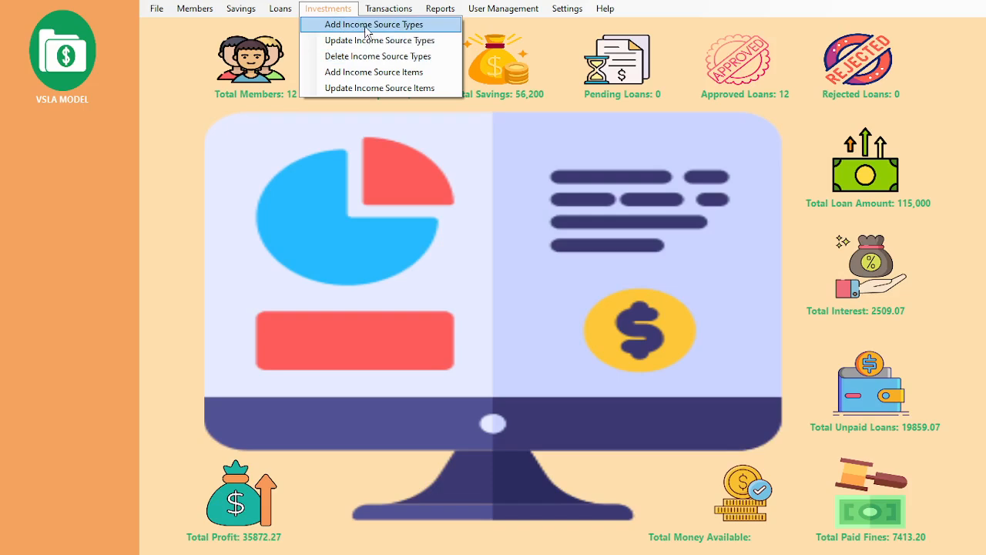
{"action": "left_click", "coordinate": [367, 26]}
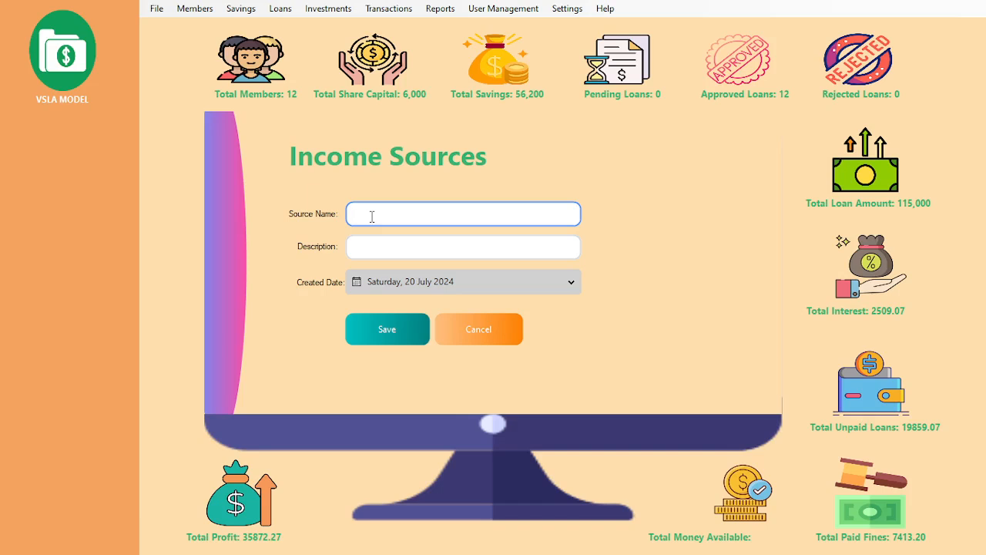
{"action": "type", "text": "Real Estate"}
{"action": "left_click", "coordinate": [394, 248]}
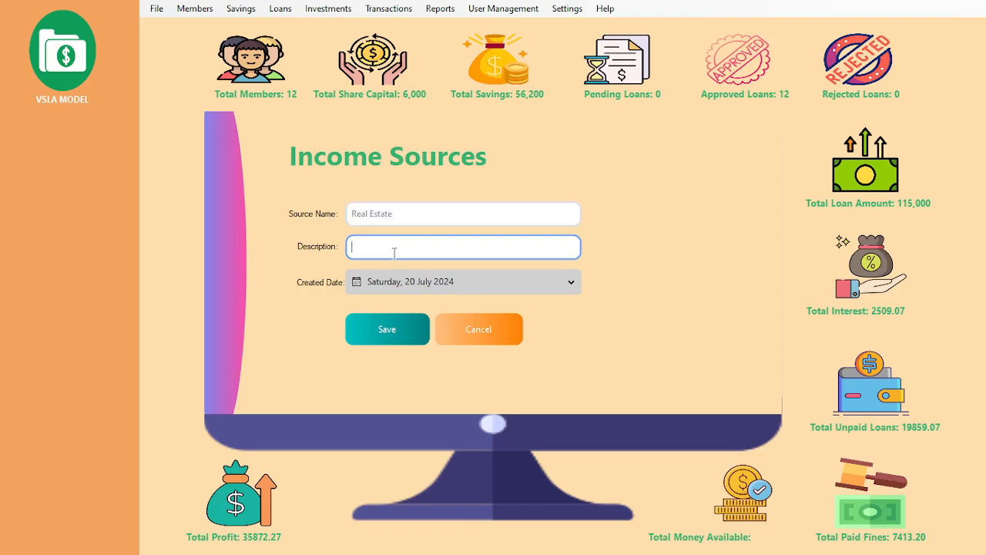
{"action": "type", "text": "Rentals"}
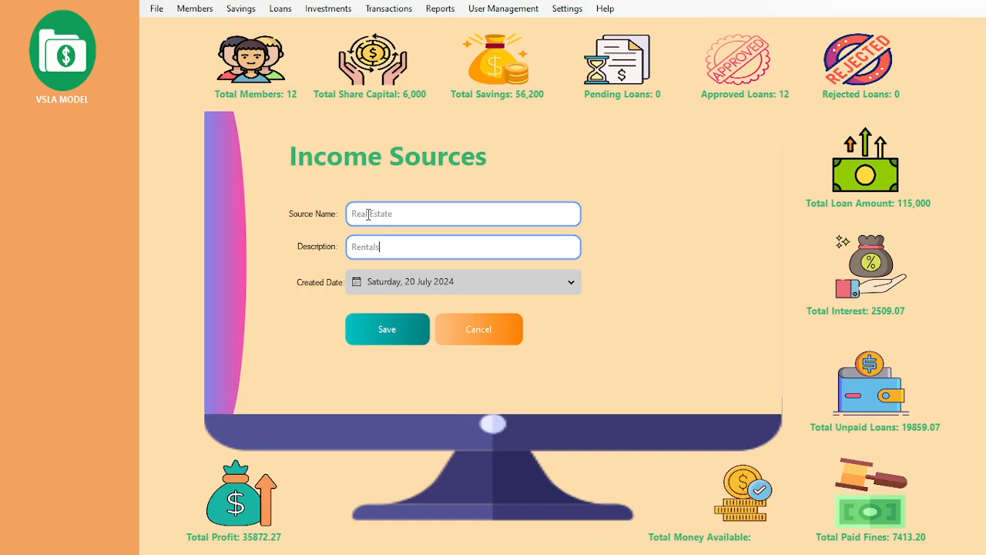
Step: Replace the source name Real Estate with Transport
{"action": "left_click_drag", "start_coordinate": [411, 213], "coordinate": [345, 215]}
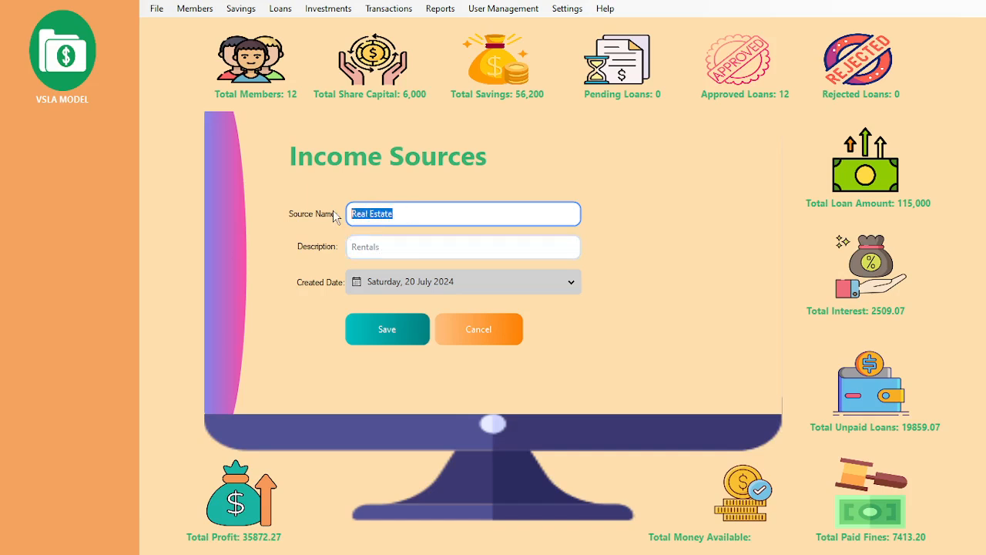
{"action": "type", "text": "Transport"}
{"action": "left_click", "coordinate": [359, 245]}
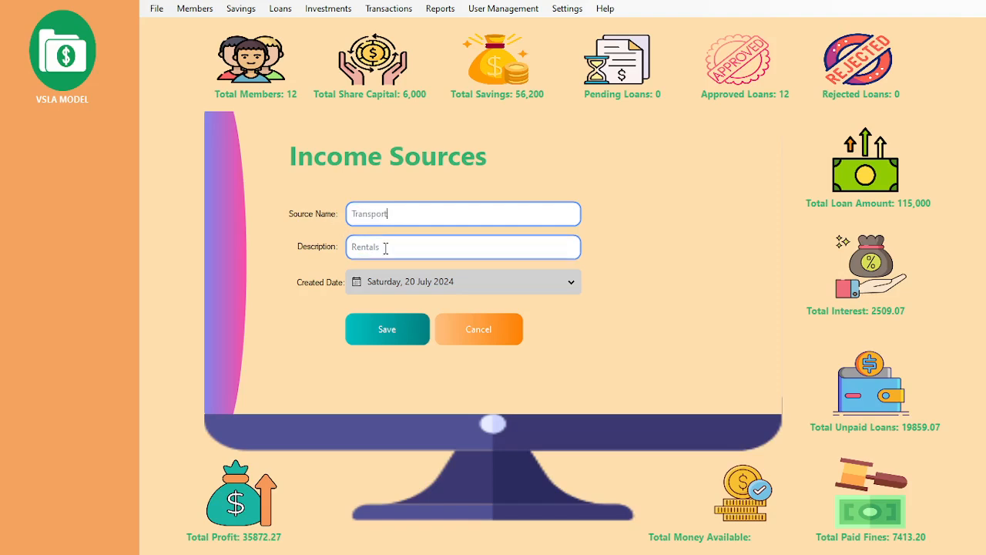
Step: Change the entry to source name Farming with description Chicken rearing
{"action": "left_click_drag", "start_coordinate": [386, 247], "coordinate": [349, 246]}
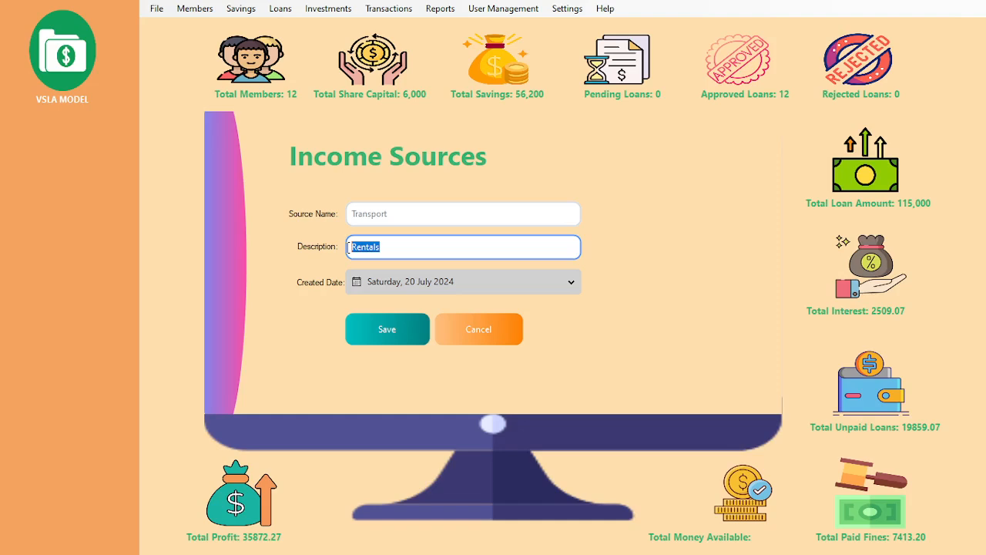
{"action": "type", "text": "PSV vehicle"}
{"action": "left_click", "coordinate": [400, 213]}
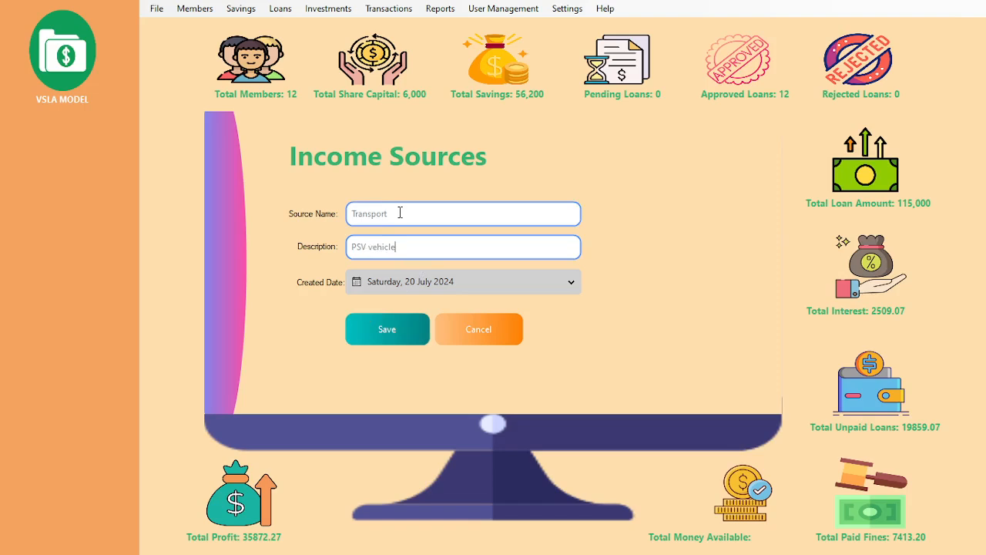
{"action": "left_click_drag", "start_coordinate": [400, 213], "coordinate": [293, 216]}
{"action": "type", "text": "Fa"}
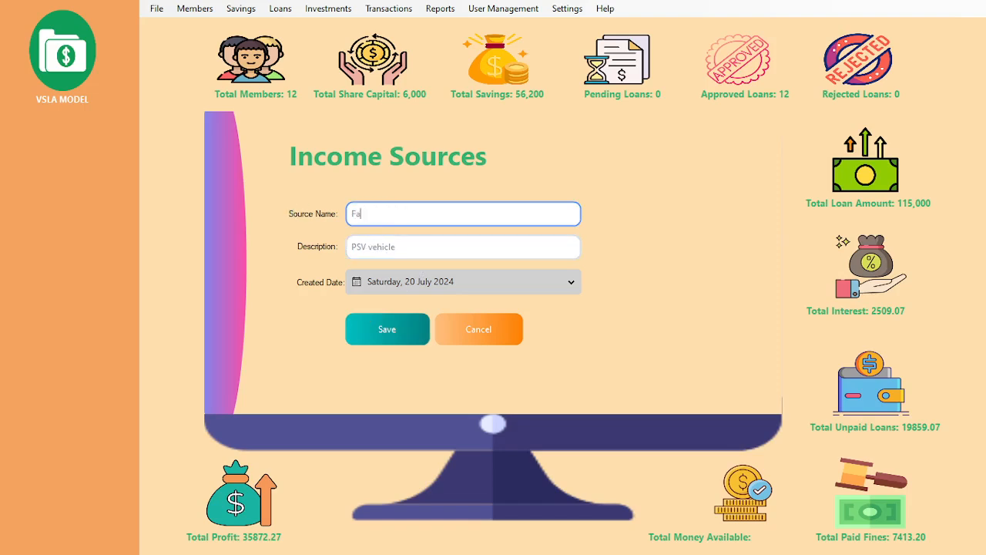
{"action": "type", "text": "rming"}
{"action": "left_click", "coordinate": [407, 250]}
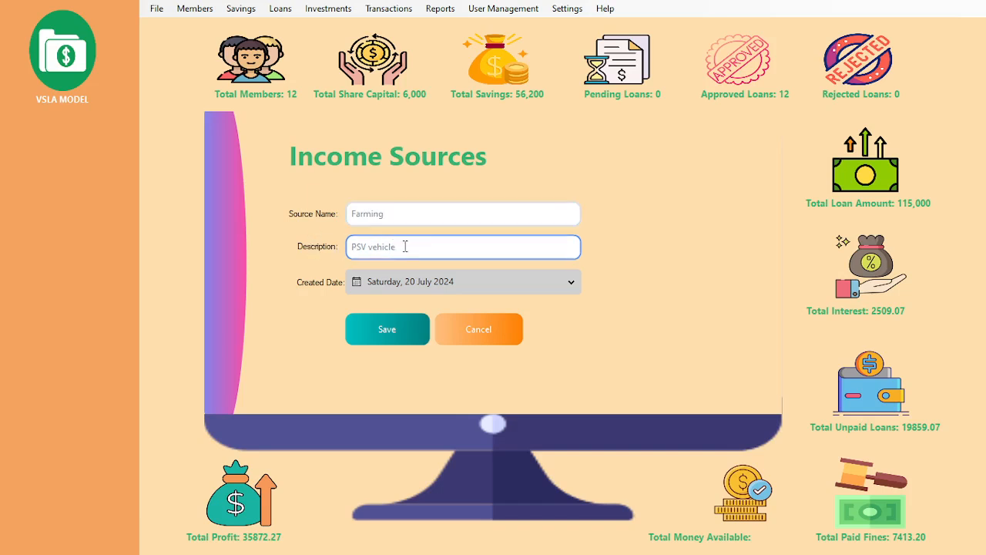
{"action": "left_click_drag", "start_coordinate": [416, 248], "coordinate": [292, 241]}
{"action": "type", "text": "Chicken rearing"}
Step: Save the Farming income source and close the form
{"action": "left_click", "coordinate": [362, 316]}
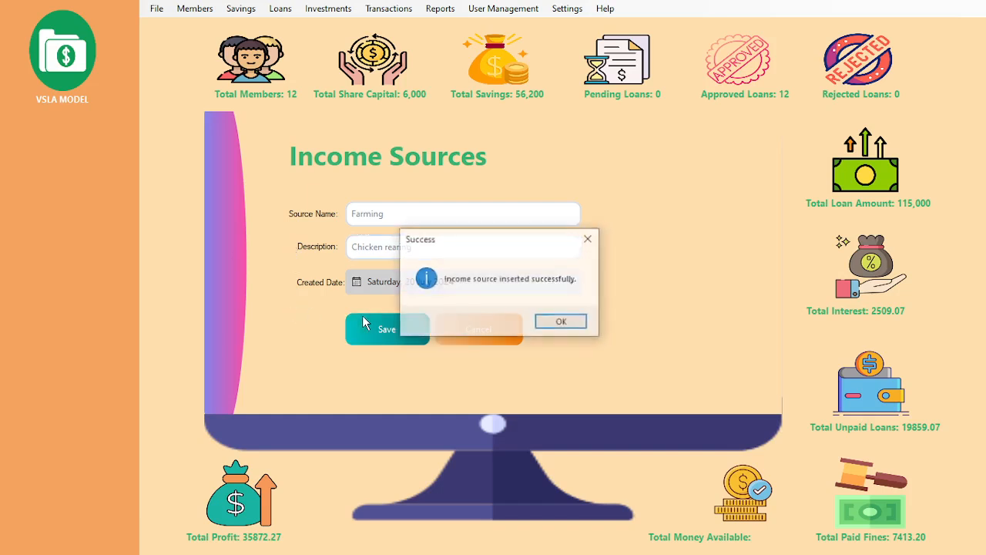
{"action": "left_click", "coordinate": [560, 323]}
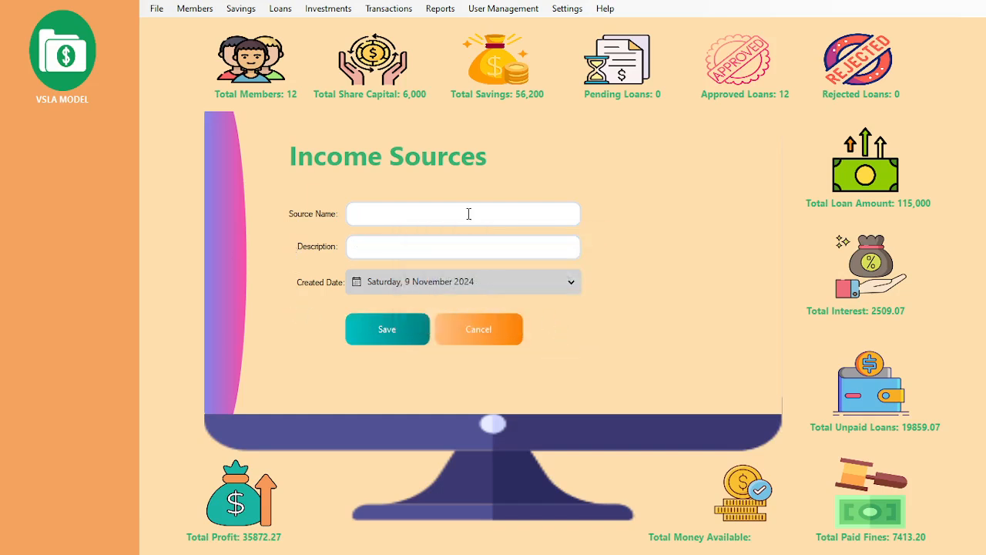
{"action": "left_click", "coordinate": [493, 338]}
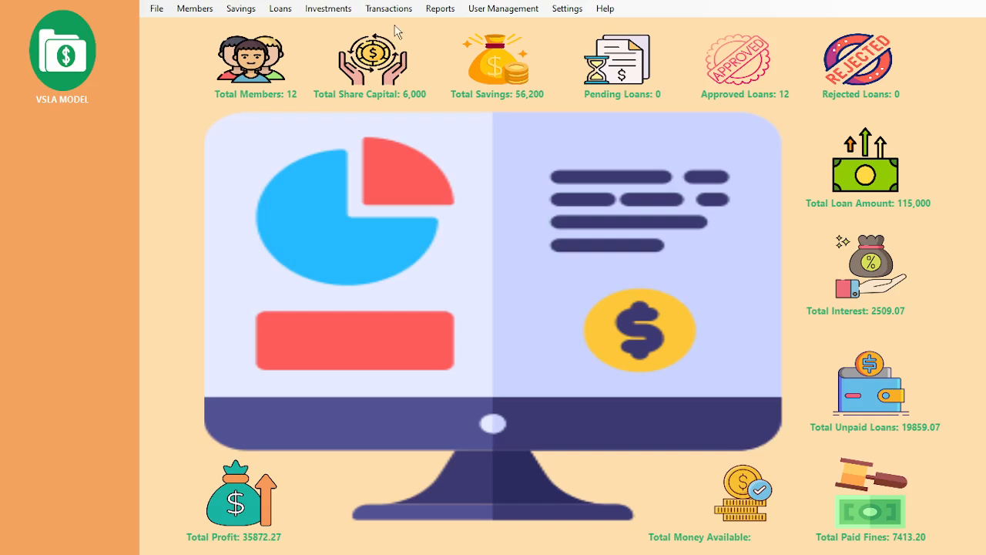
Step: Open Update Income Source Types and load Farming from the Source Name list
{"action": "left_click", "coordinate": [328, 10]}
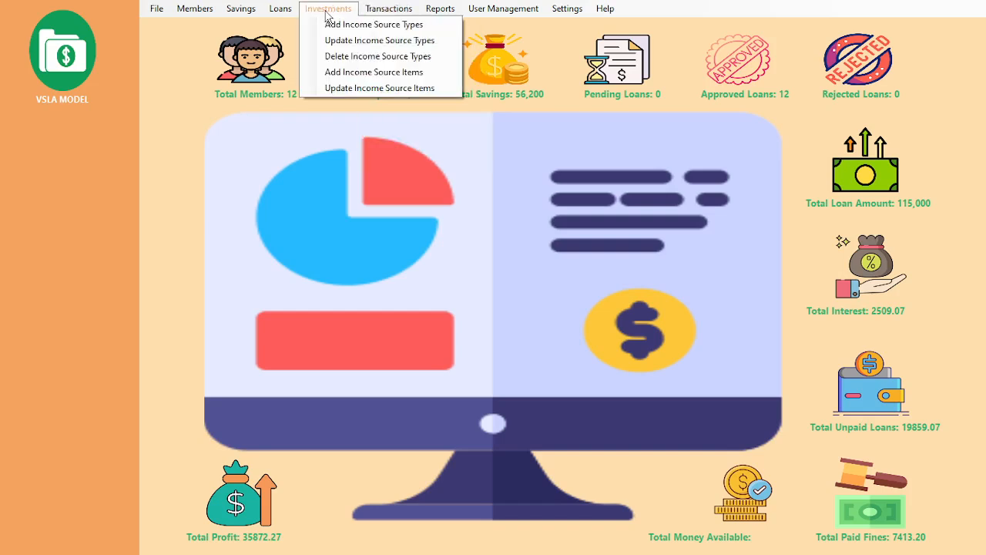
{"action": "left_click", "coordinate": [350, 43]}
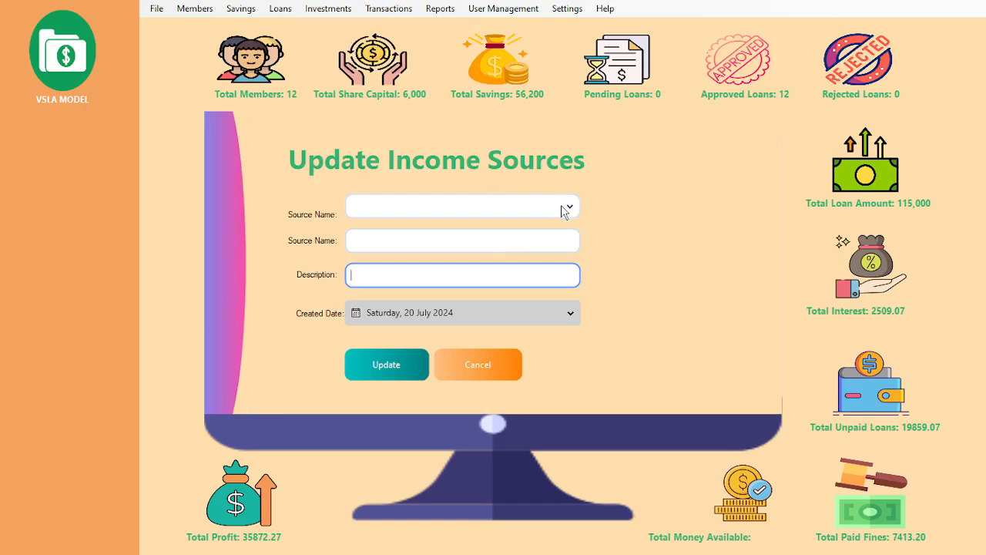
{"action": "left_click", "coordinate": [564, 212]}
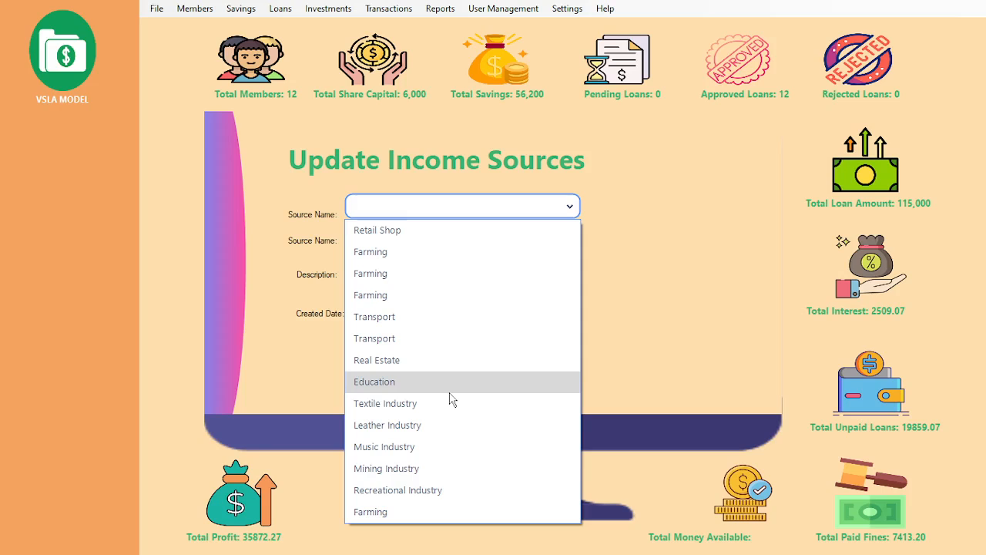
{"action": "left_click", "coordinate": [391, 514]}
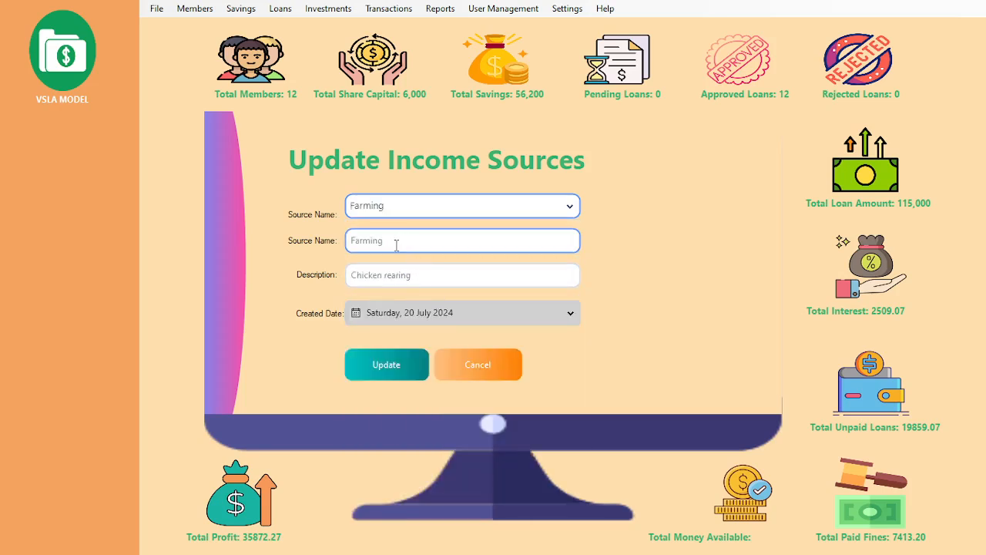
Step: Close the updater, open Add Income Source Items with Retail Shop selected, then cancel without saving
{"action": "left_click", "coordinate": [466, 367]}
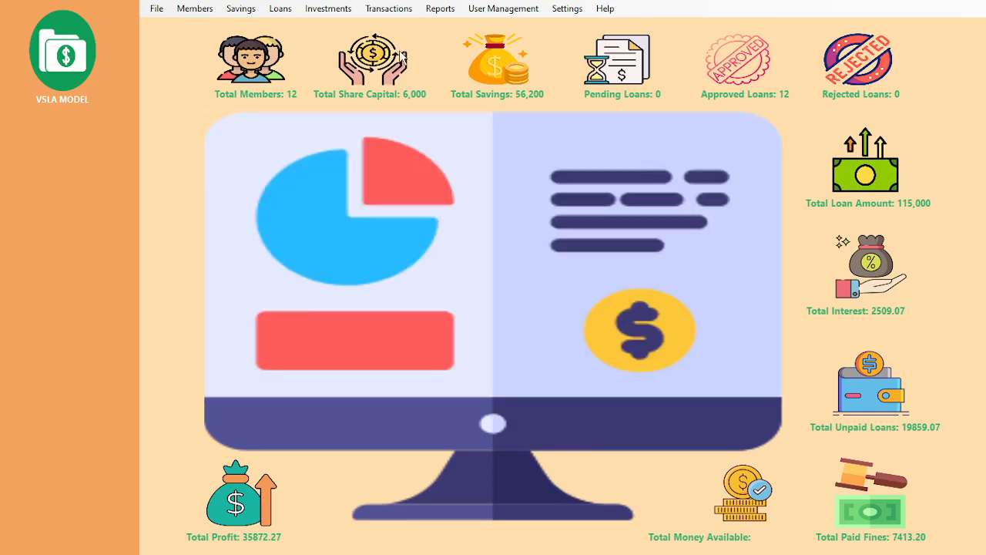
{"action": "left_click", "coordinate": [347, 10]}
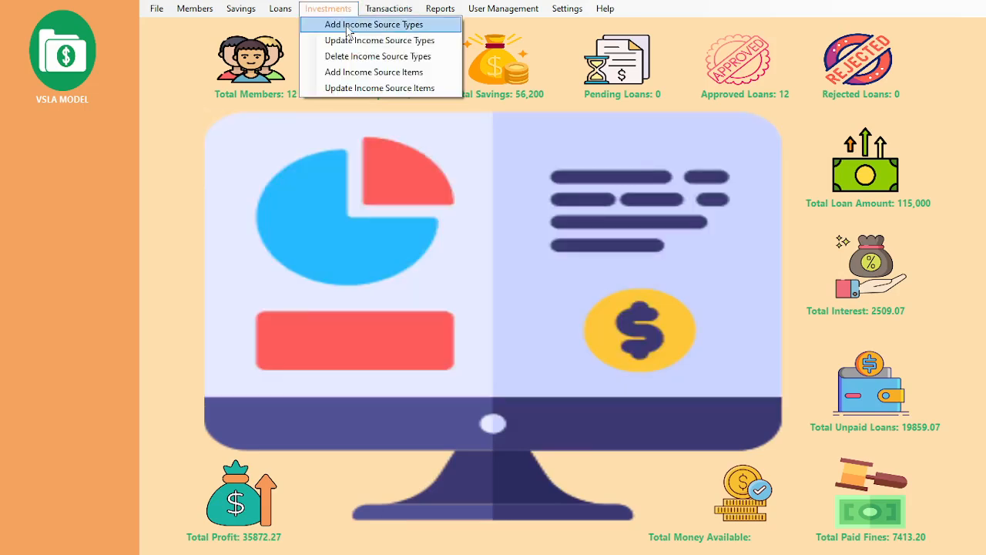
{"action": "left_click", "coordinate": [354, 80]}
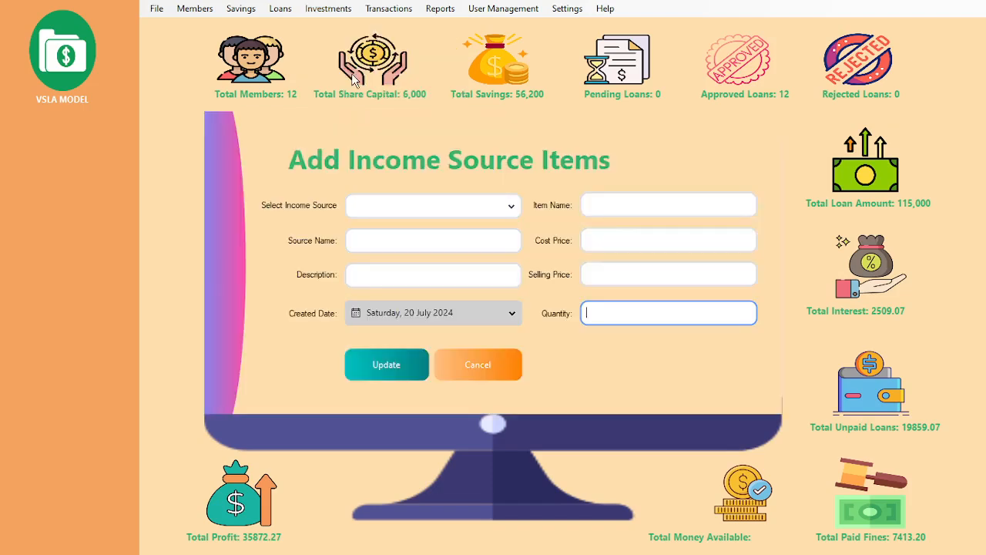
{"action": "left_click", "coordinate": [510, 207]}
{"action": "left_click", "coordinate": [411, 231]}
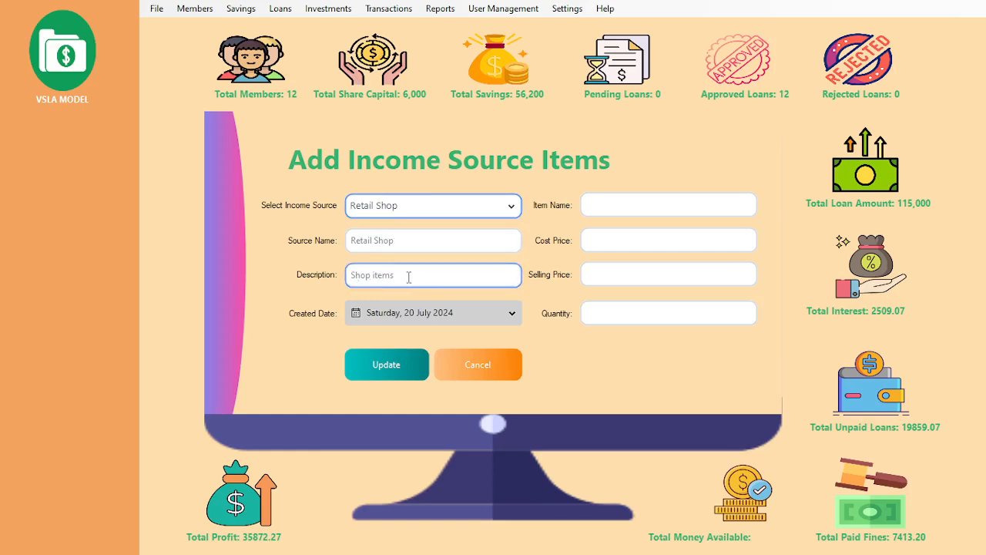
{"action": "left_click", "coordinate": [616, 207]}
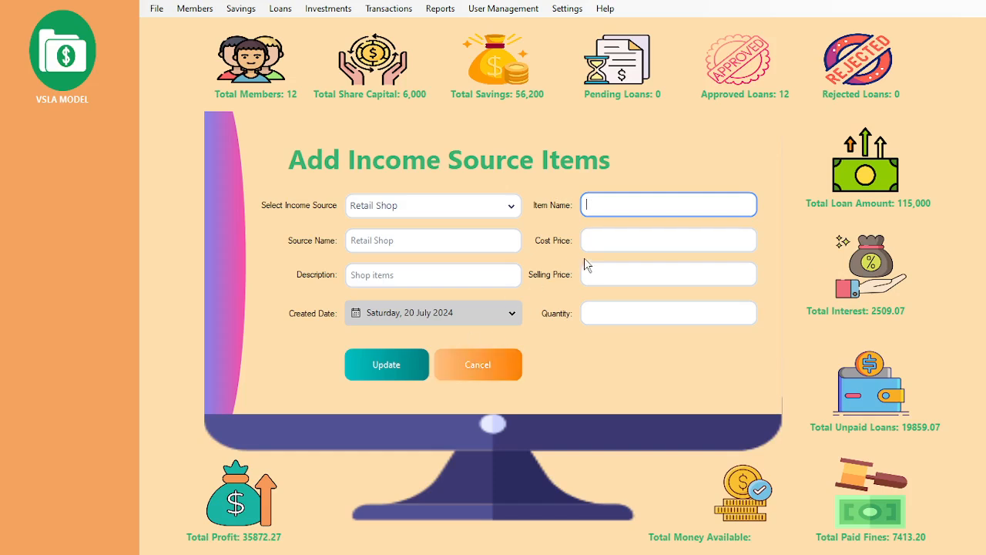
{"action": "left_click", "coordinate": [477, 367]}
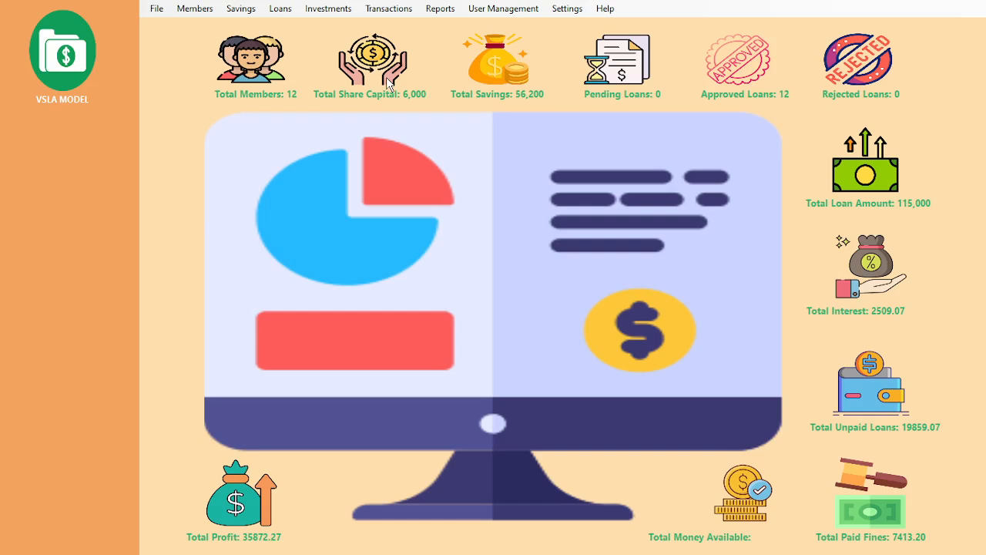
{"action": "left_click", "coordinate": [336, 8]}
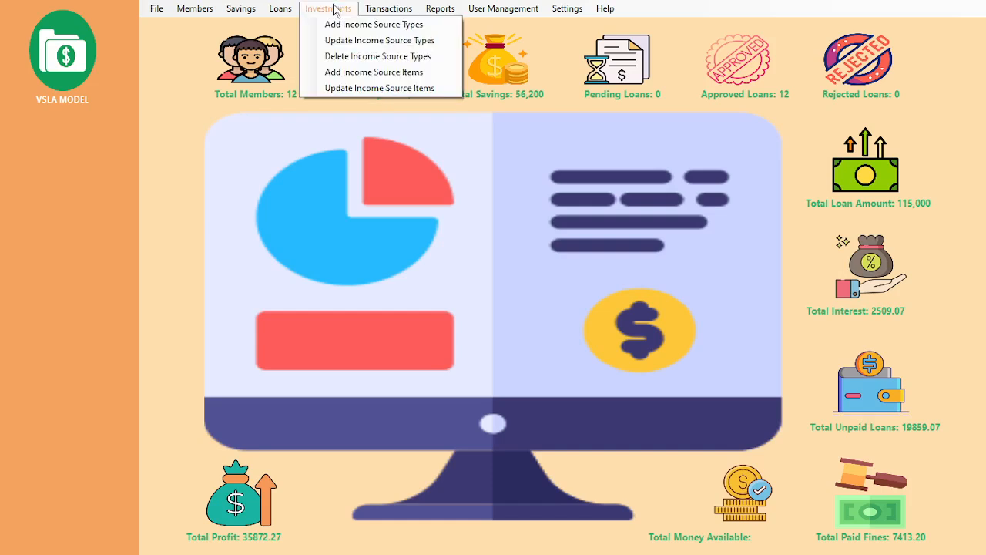
{"action": "left_click", "coordinate": [363, 85]}
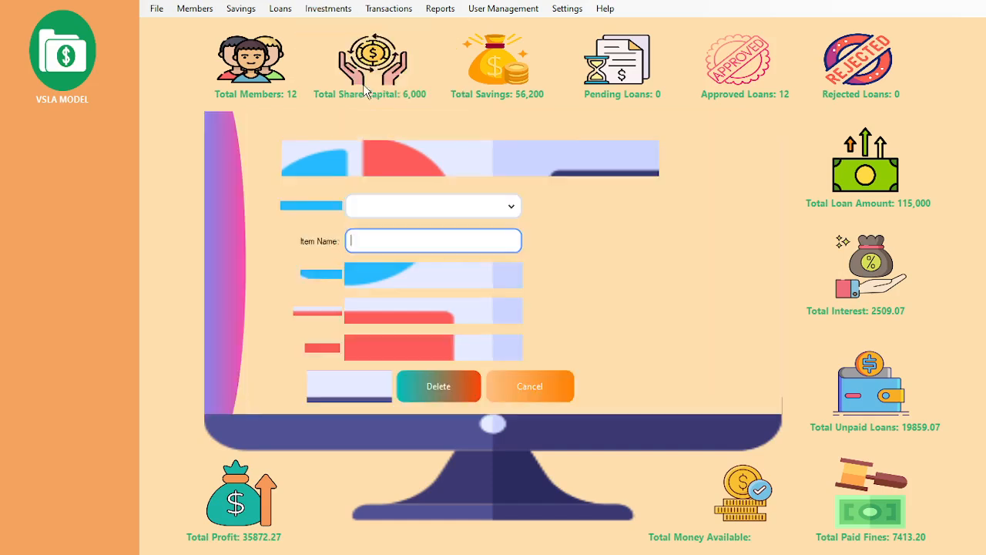
{"action": "left_click", "coordinate": [511, 208]}
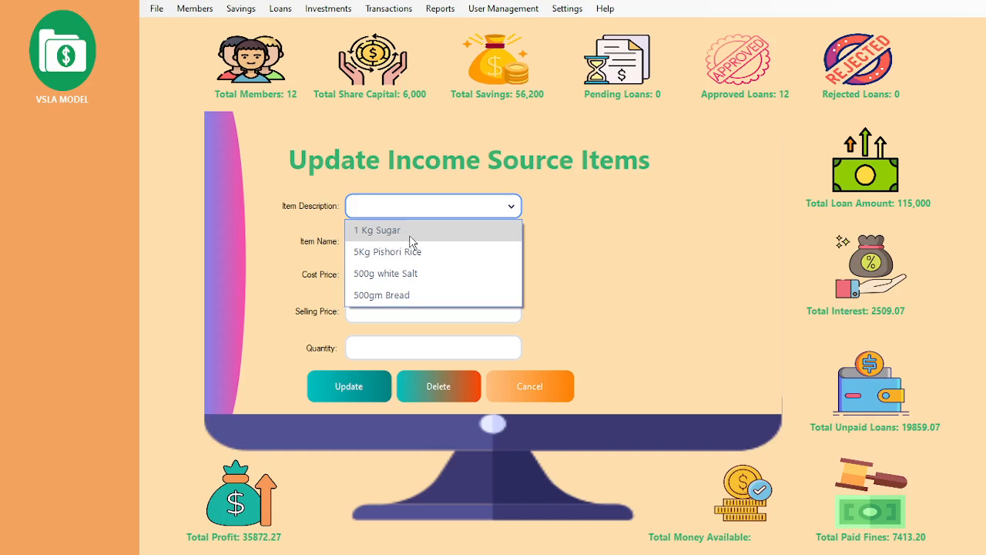
{"action": "left_click", "coordinate": [409, 235]}
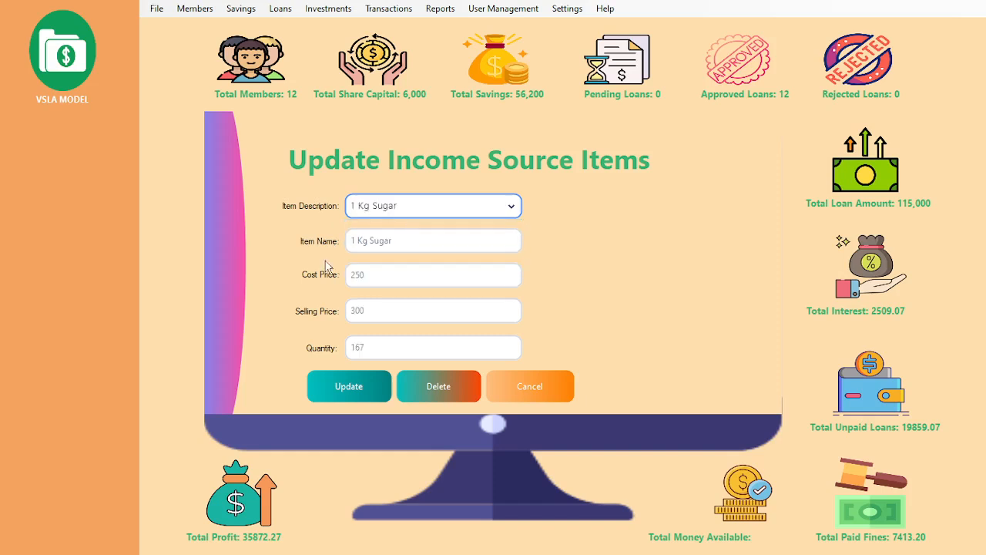
{"action": "left_click_drag", "start_coordinate": [379, 276], "coordinate": [292, 274]}
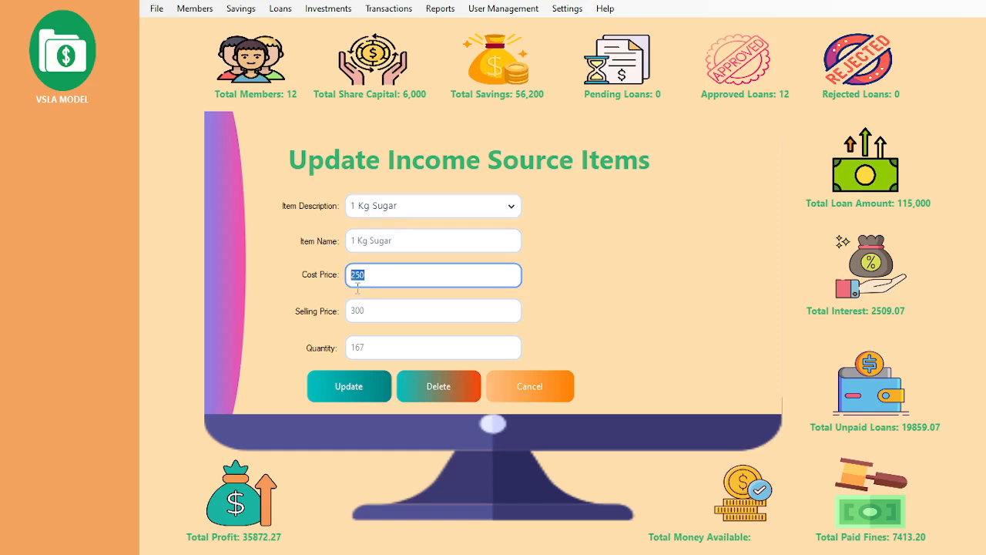
{"action": "left_click_drag", "start_coordinate": [378, 311], "coordinate": [299, 316]}
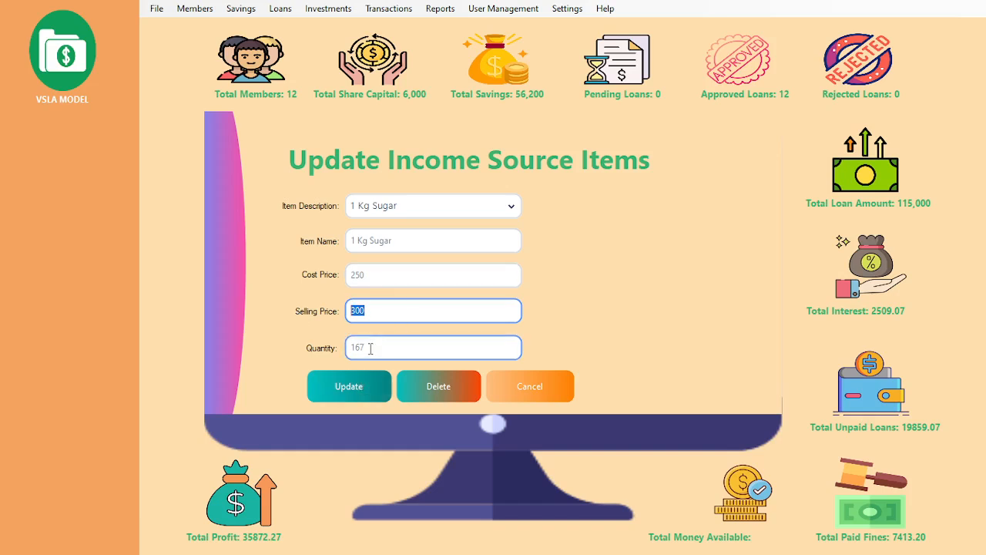
{"action": "left_click_drag", "start_coordinate": [370, 347], "coordinate": [300, 348]}
{"action": "left_click", "coordinate": [392, 312]}
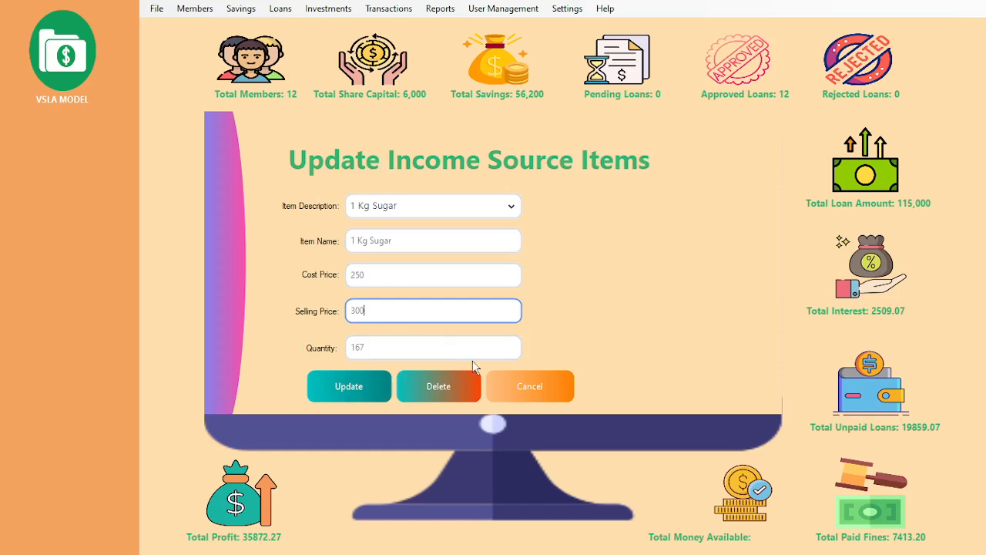
{"action": "left_click", "coordinate": [512, 383]}
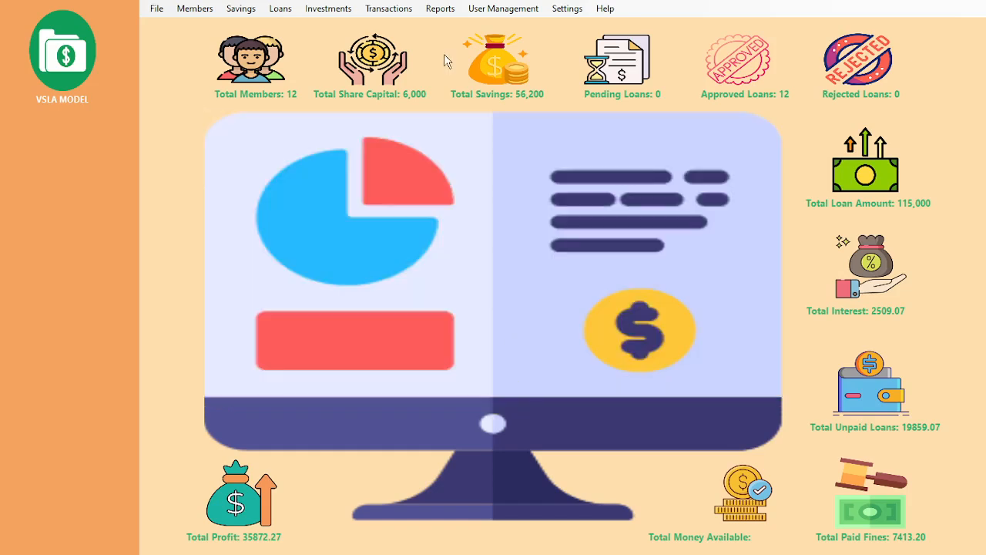
Step: Open the sale form and choose 1 Kg Sugar as the item sold
{"action": "left_click", "coordinate": [403, 11]}
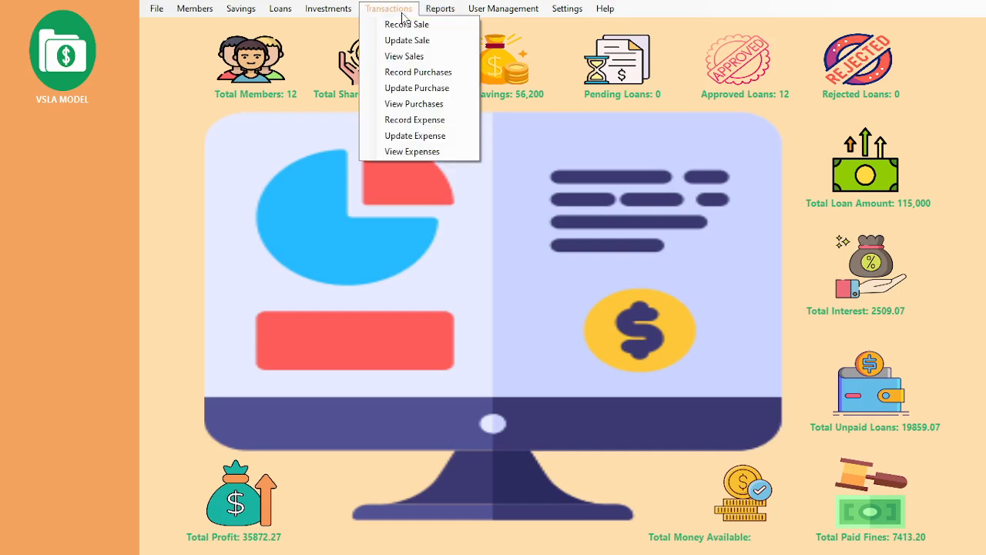
{"action": "left_click", "coordinate": [403, 27]}
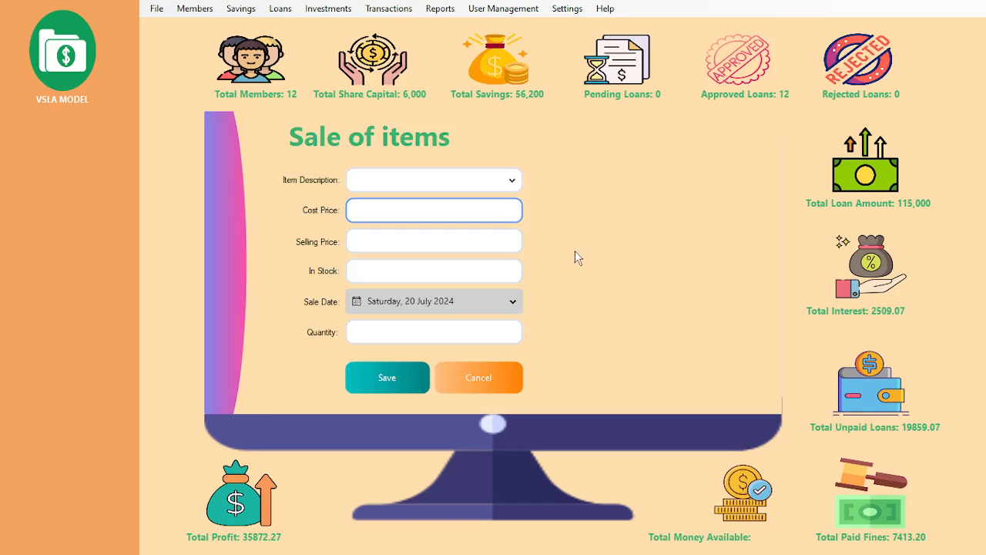
{"action": "left_click", "coordinate": [512, 183]}
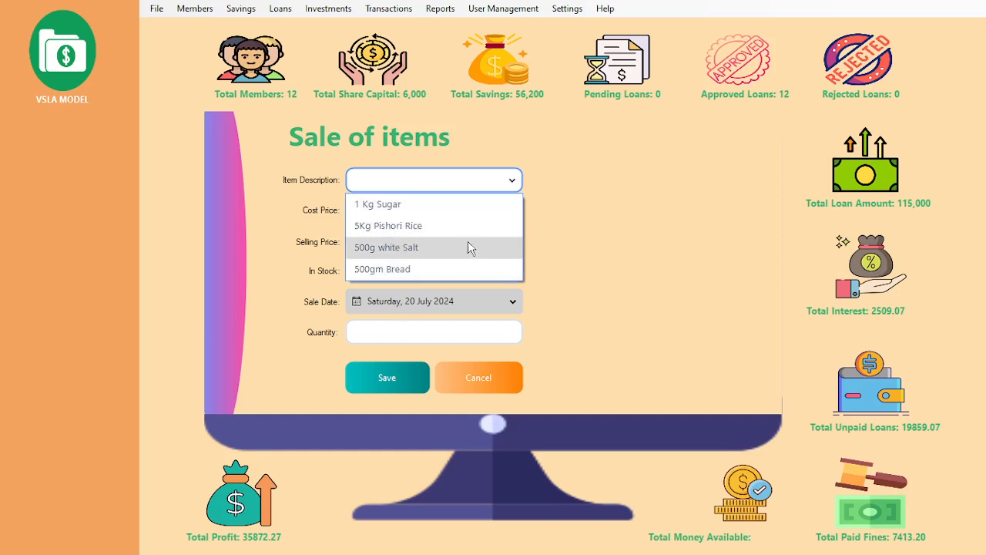
{"action": "left_click", "coordinate": [393, 205]}
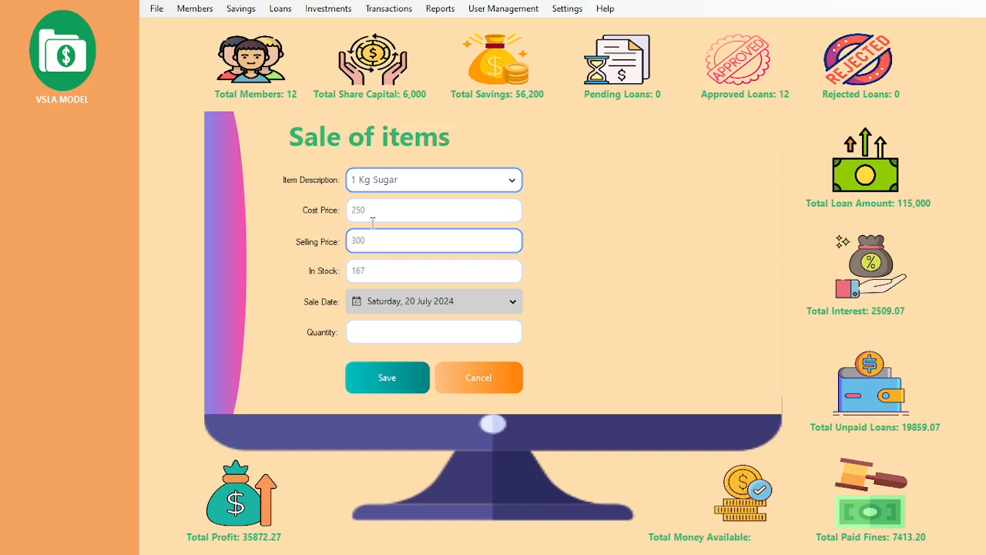
{"action": "left_click", "coordinate": [389, 273]}
Step: Enter quantity 10, save the sale, and close the form
{"action": "left_click", "coordinate": [402, 328]}
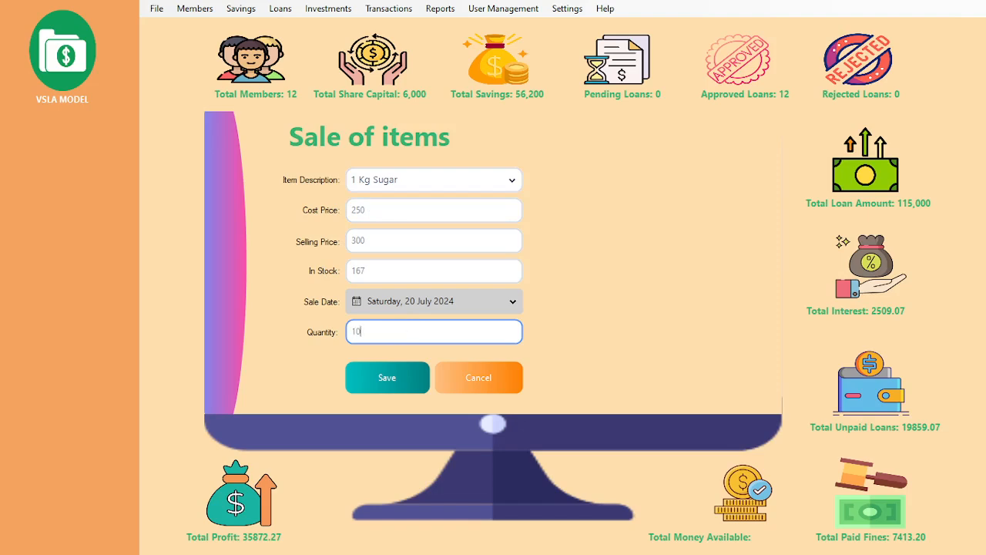
{"action": "type", "text": "10"}
{"action": "left_click", "coordinate": [409, 388]}
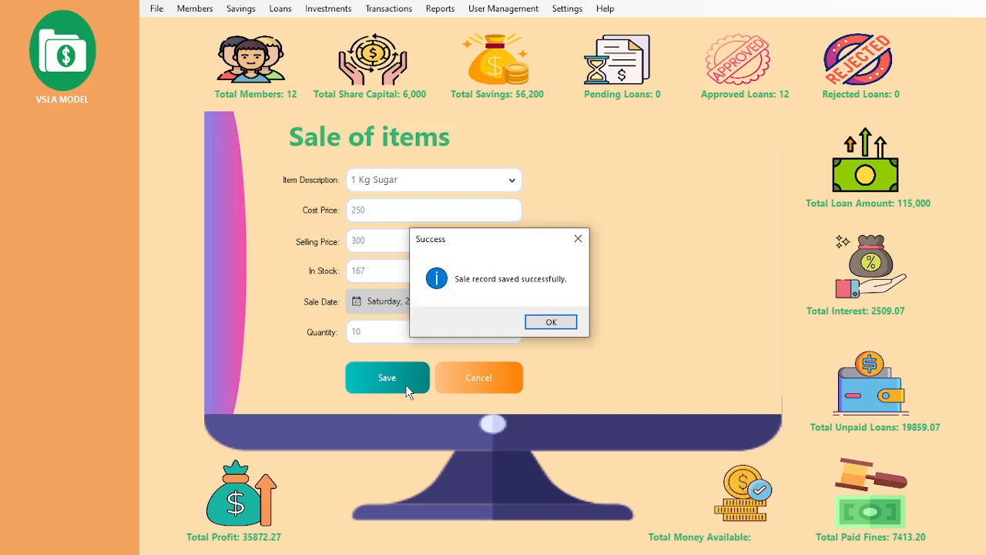
{"action": "left_click", "coordinate": [555, 326]}
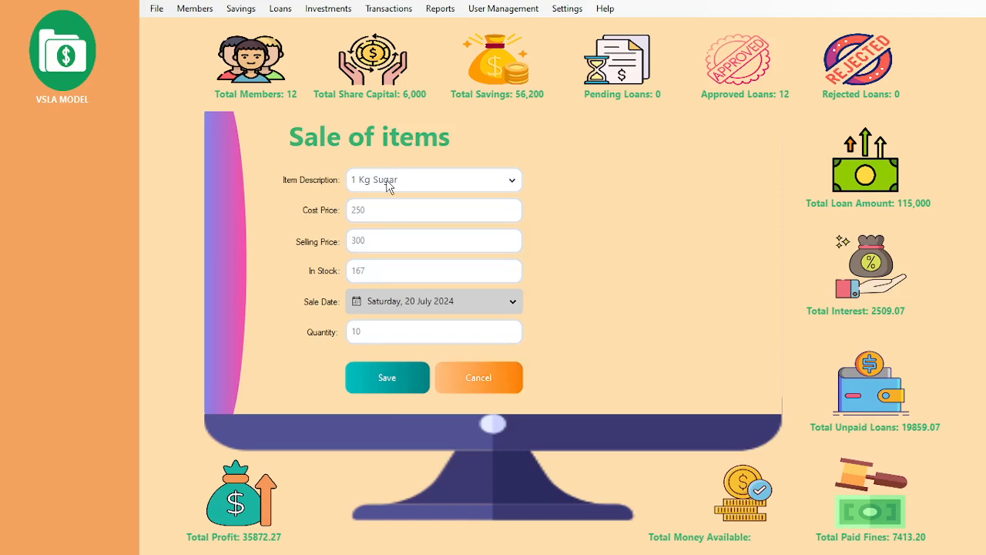
{"action": "left_click", "coordinate": [475, 379]}
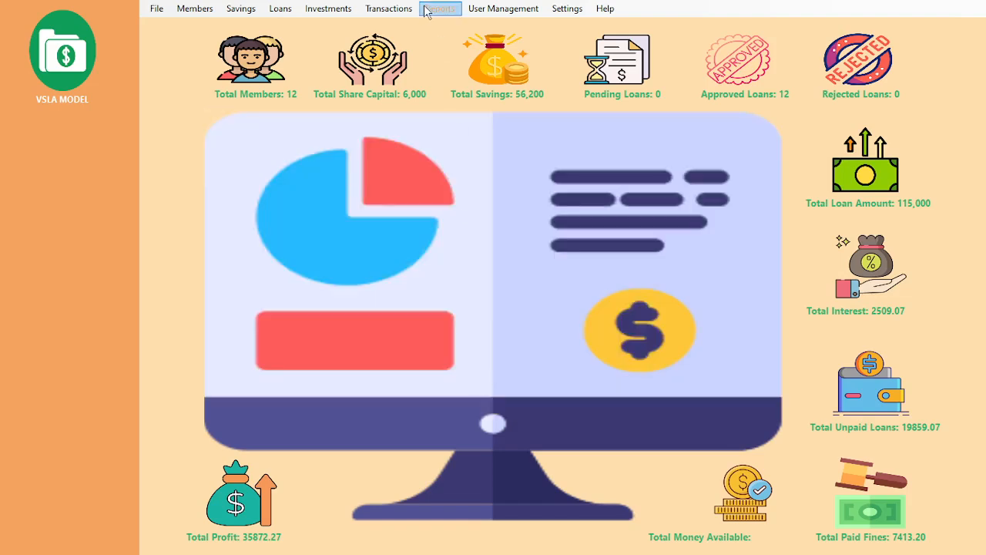
{"action": "left_click", "coordinate": [400, 10]}
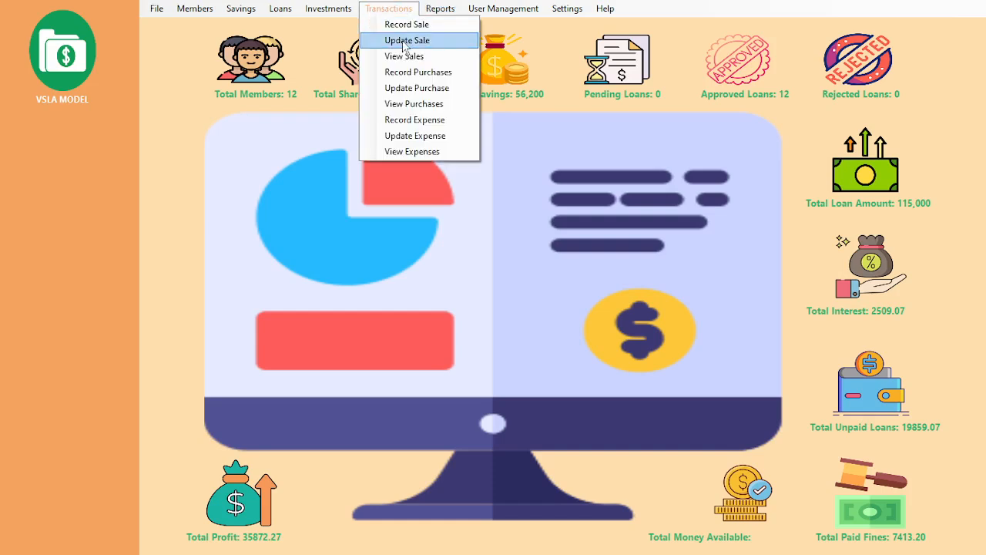
{"action": "left_click", "coordinate": [405, 42]}
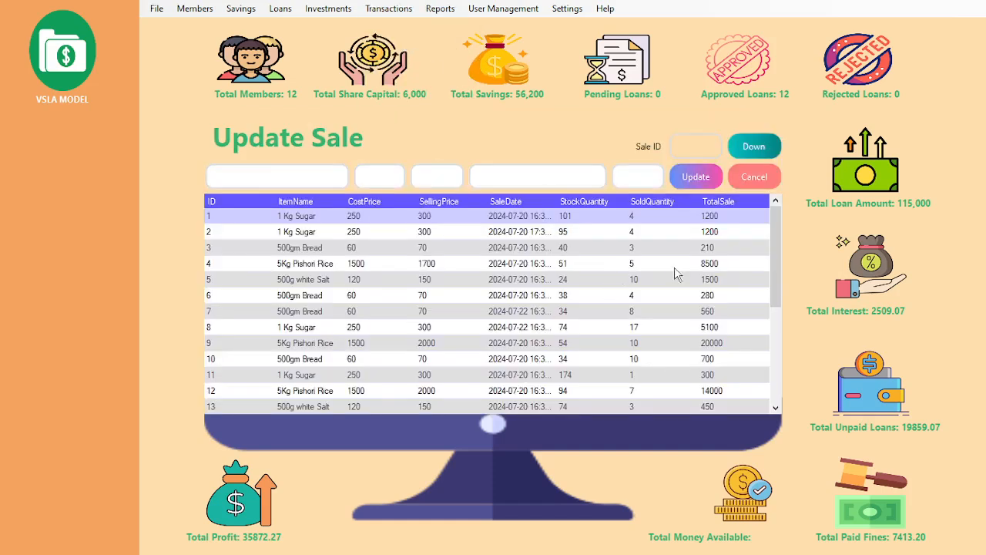
{"action": "left_click_drag", "start_coordinate": [775, 273], "coordinate": [770, 387]}
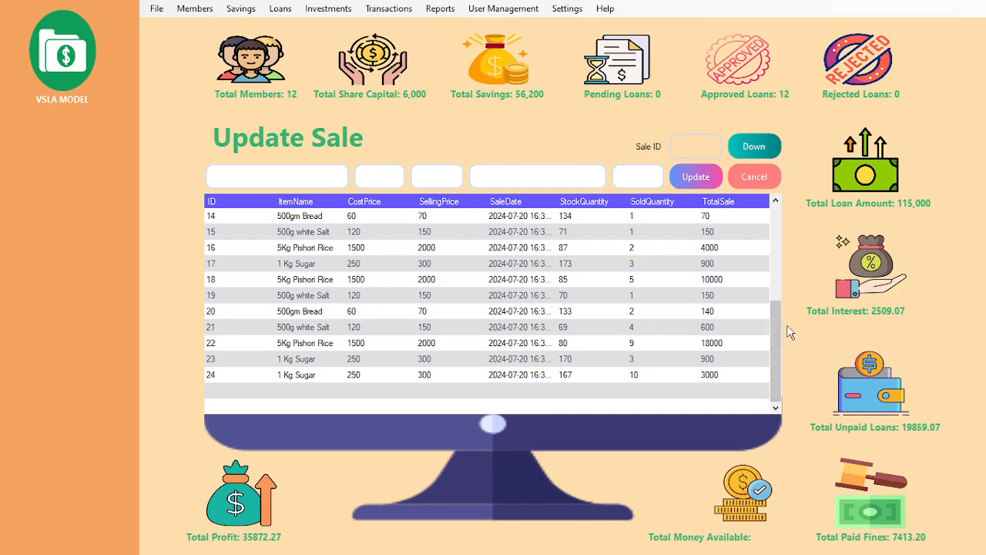
{"action": "double_click", "coordinate": [572, 376]}
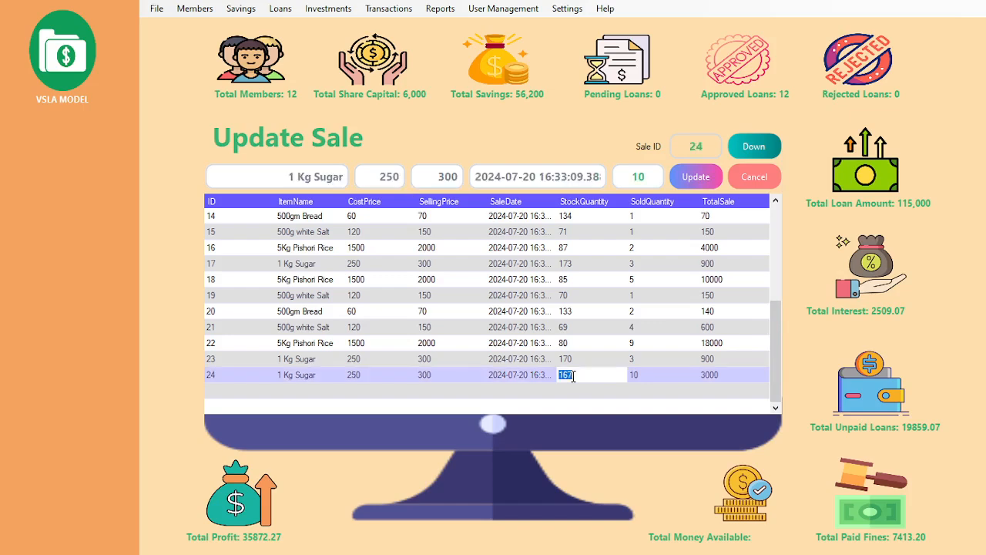
{"action": "left_click", "coordinate": [490, 182]}
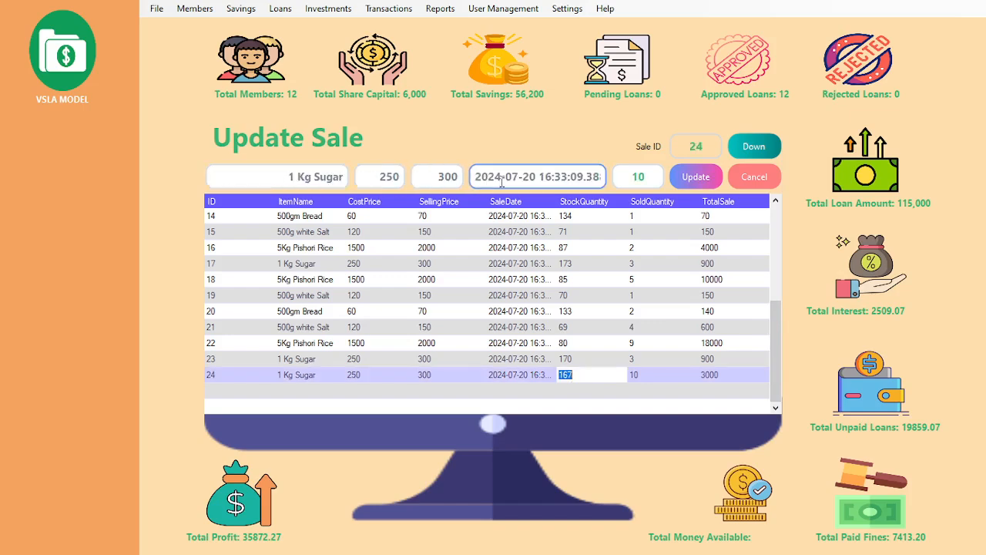
{"action": "left_click", "coordinate": [632, 176]}
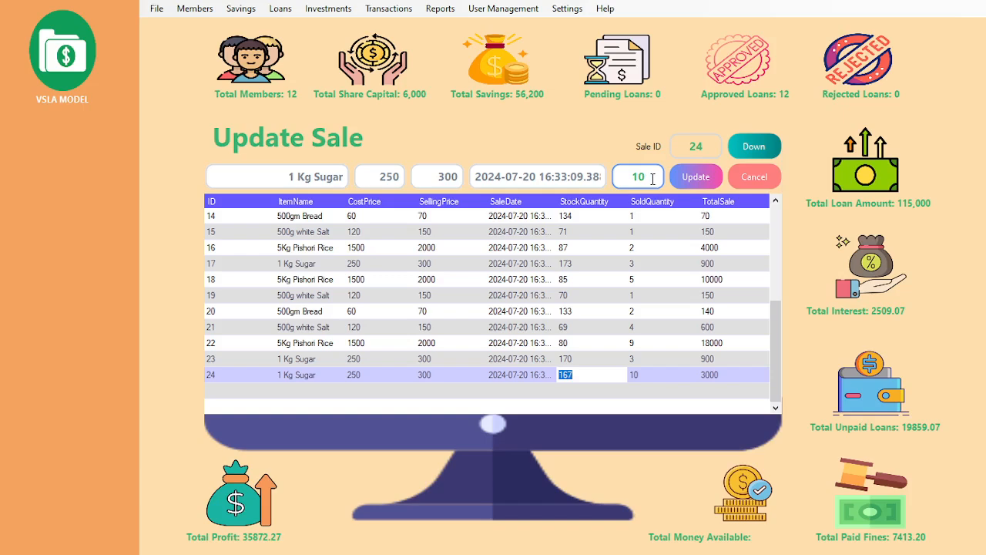
{"action": "left_click", "coordinate": [571, 182]}
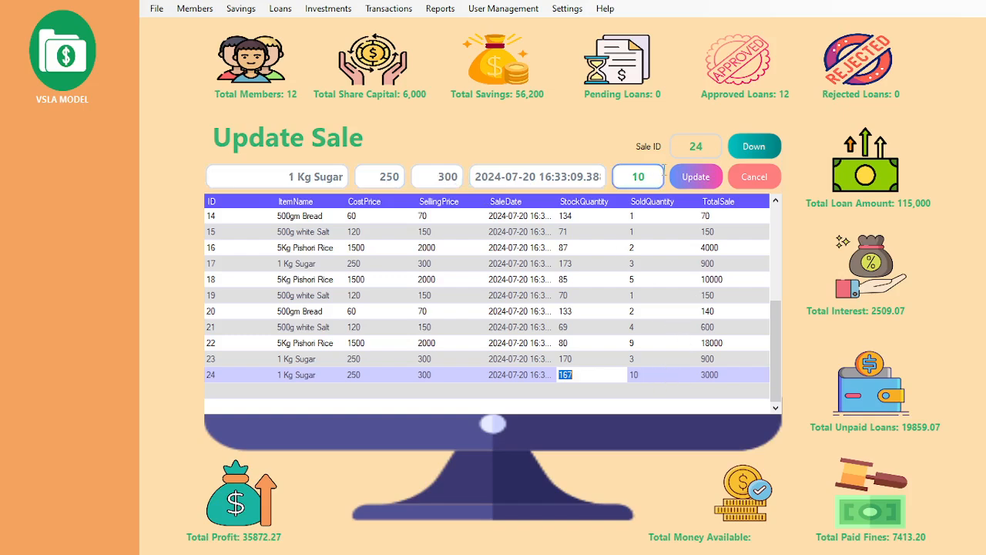
{"action": "left_click", "coordinate": [747, 179]}
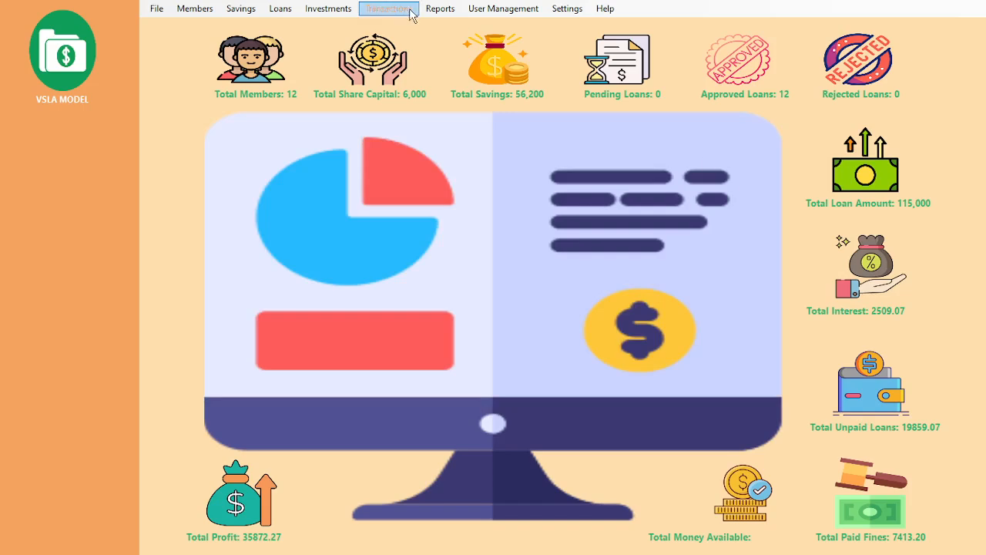
Step: Scroll the View Sales list down to the latest 10-unit 1 Kg Sugar sale, then close it
{"action": "left_click", "coordinate": [412, 15]}
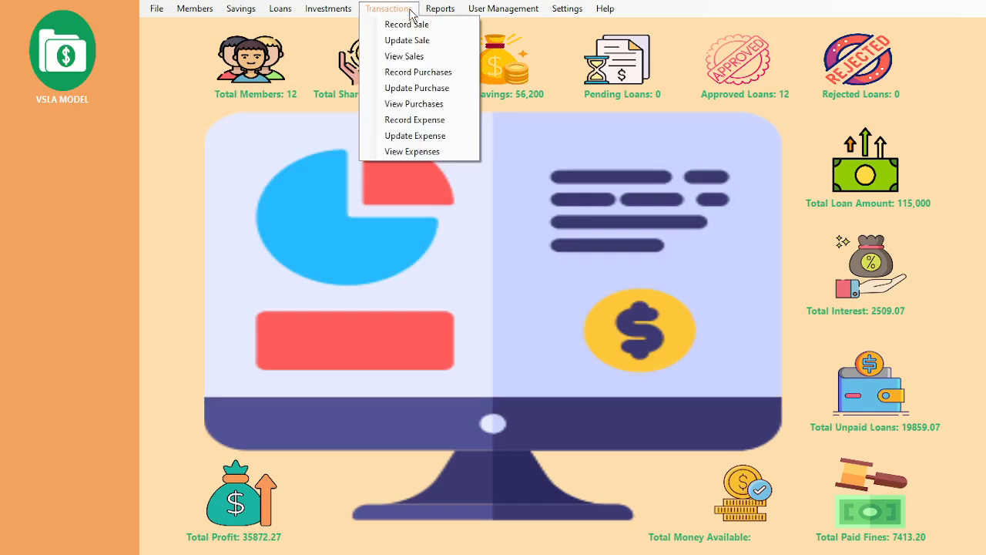
{"action": "left_click", "coordinate": [409, 56]}
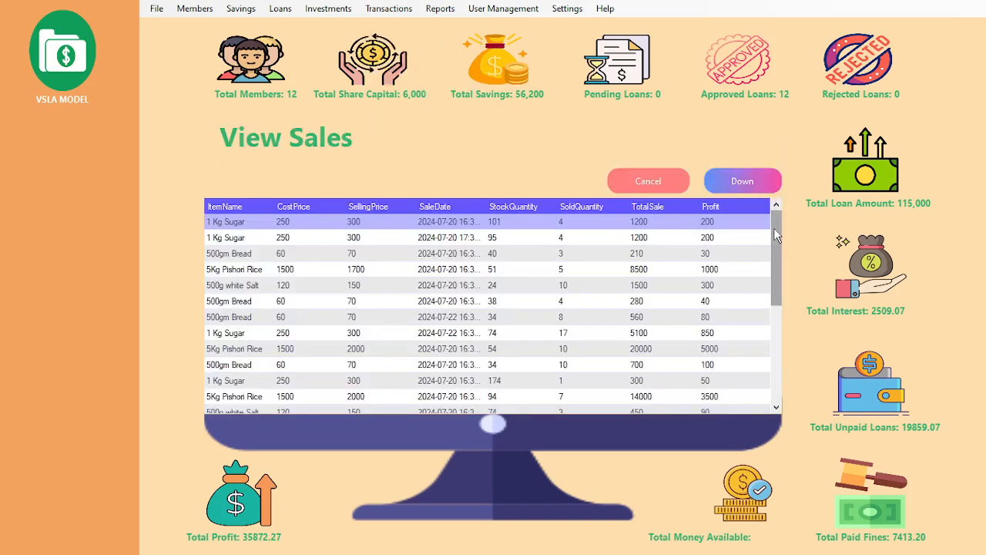
{"action": "left_click_drag", "start_coordinate": [778, 269], "coordinate": [763, 188]}
{"action": "left_click", "coordinate": [641, 188]}
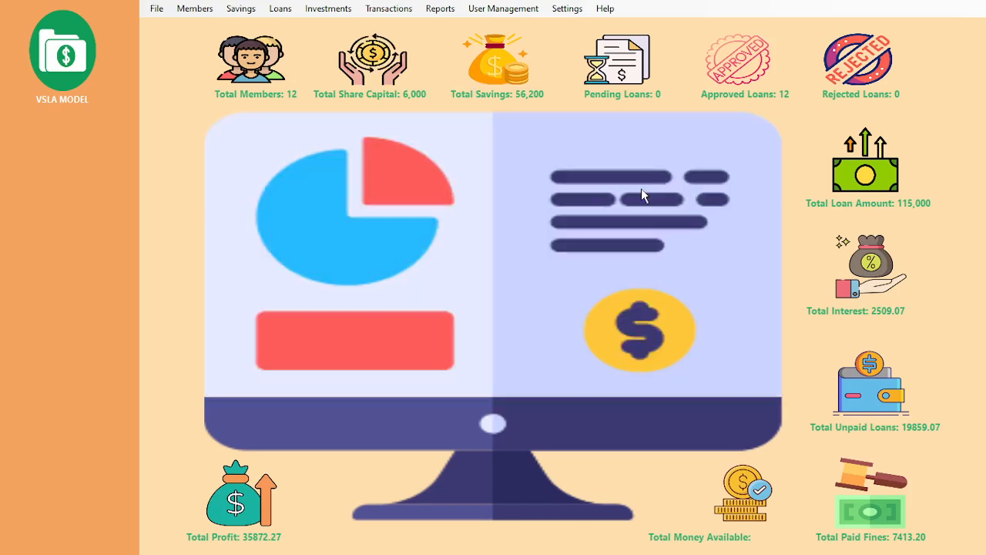
{"action": "left_click", "coordinate": [408, 13]}
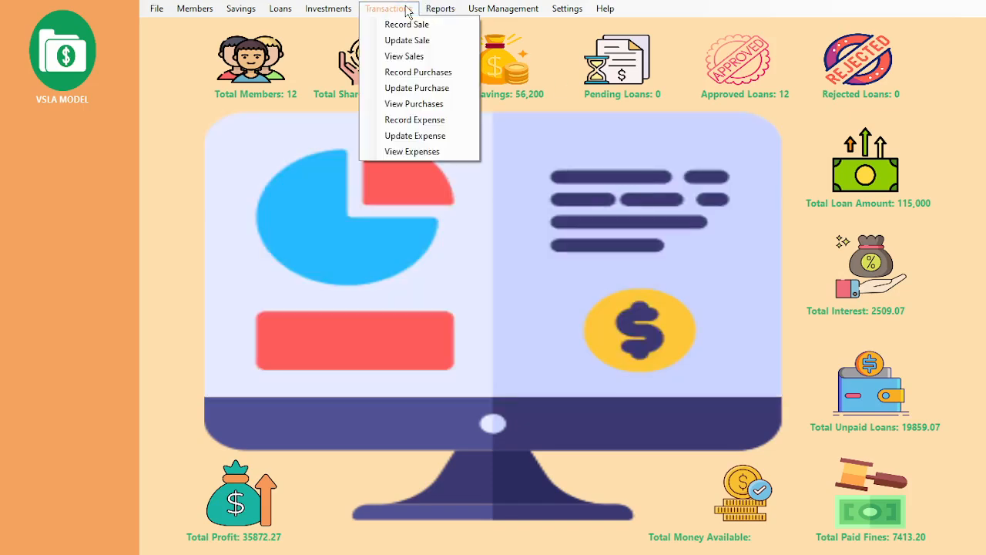
{"action": "left_click", "coordinate": [430, 124]}
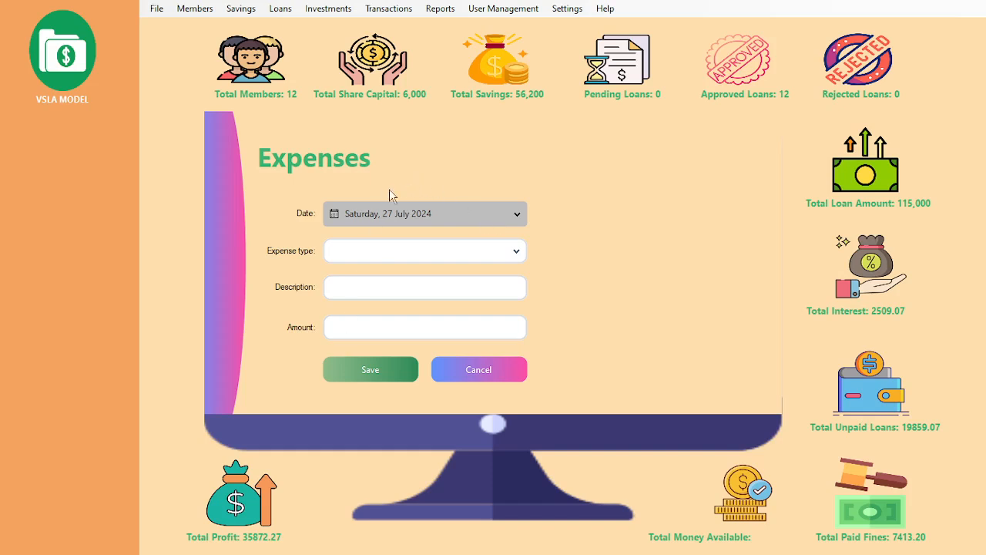
{"action": "left_click", "coordinate": [455, 374]}
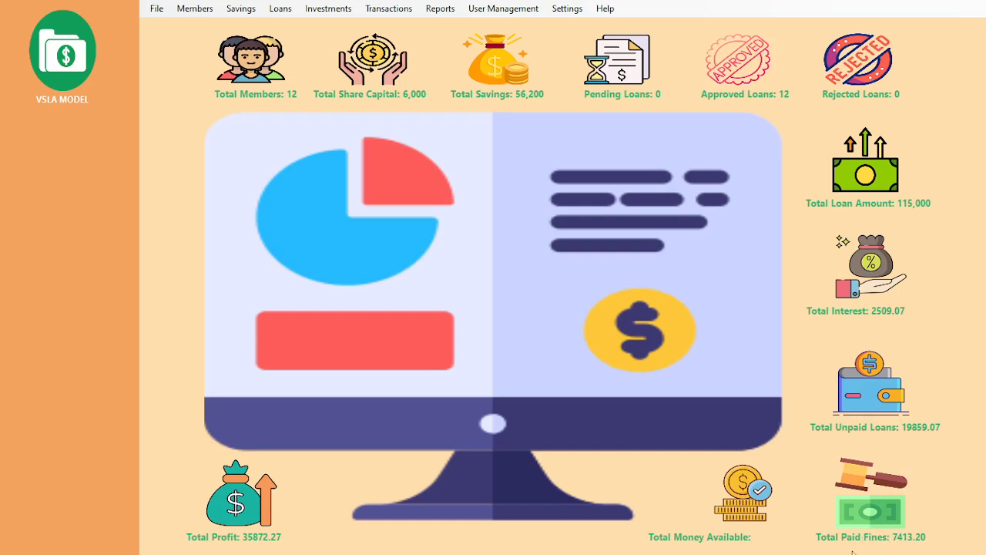
{"action": "left_click", "coordinate": [394, 10]}
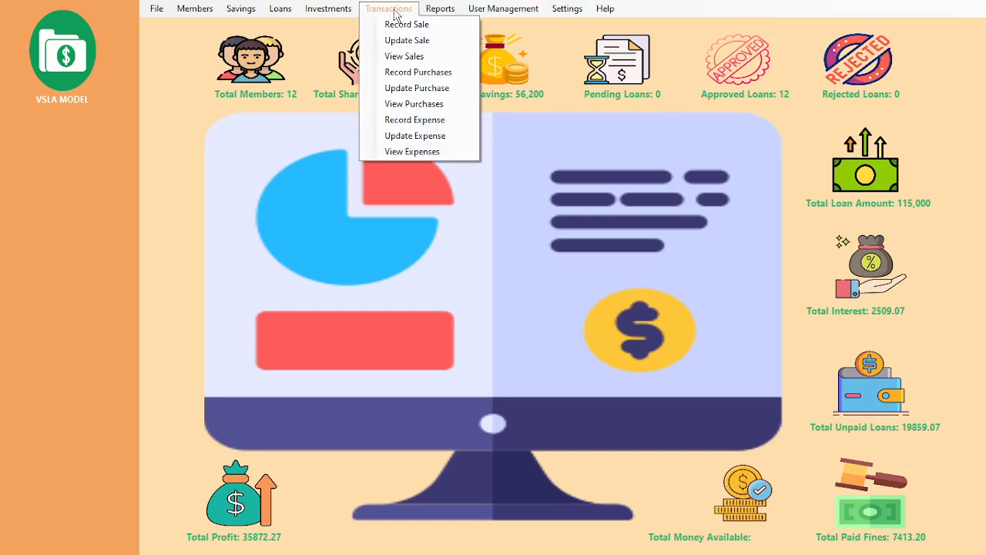
{"action": "left_click", "coordinate": [412, 150]}
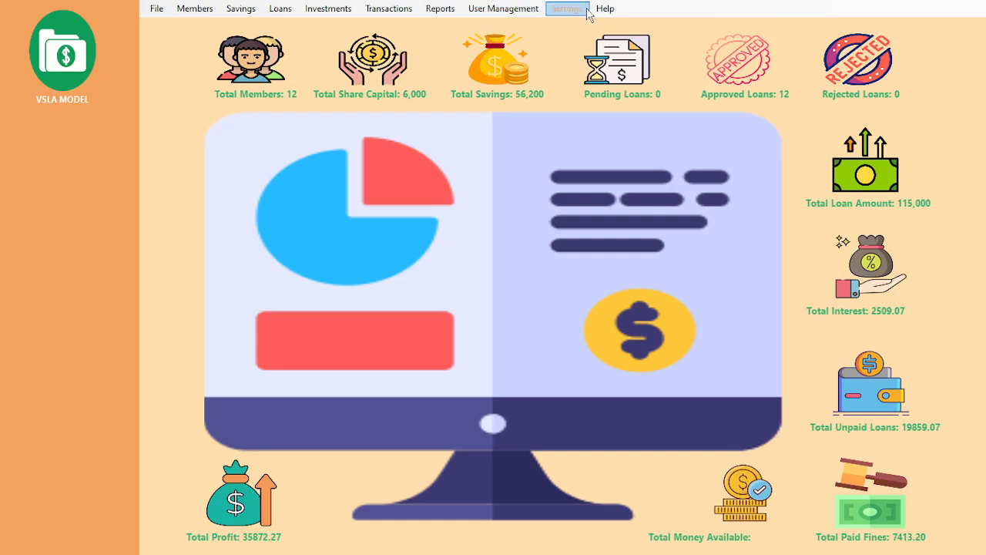
Step: Glance at the Add User registration form under User Management and close it
{"action": "left_click", "coordinate": [516, 11]}
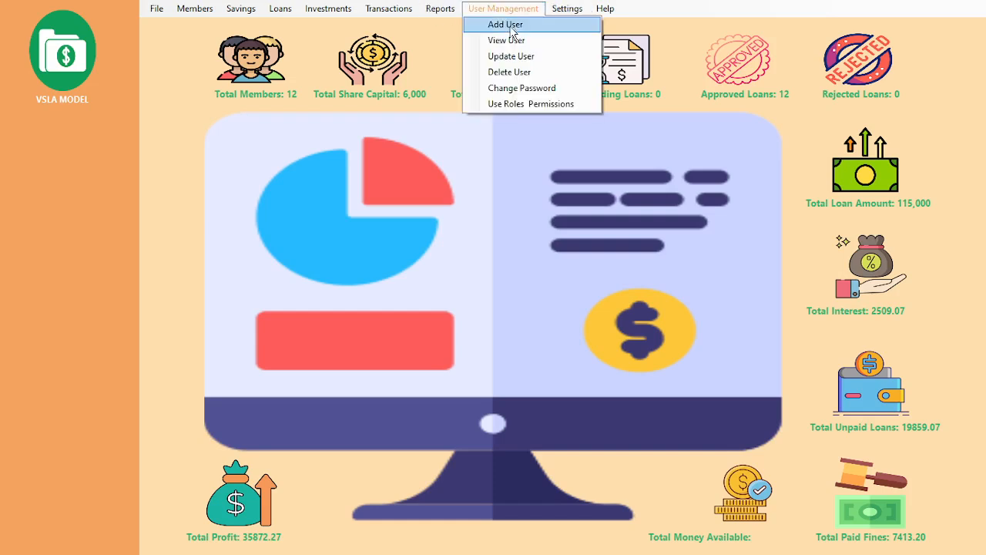
{"action": "left_click", "coordinate": [512, 34]}
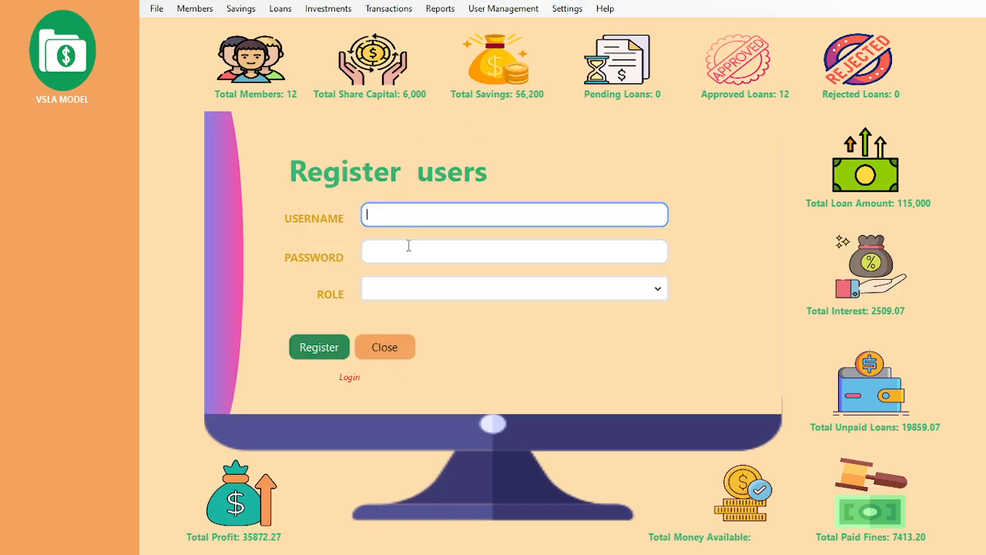
{"action": "left_click", "coordinate": [376, 345]}
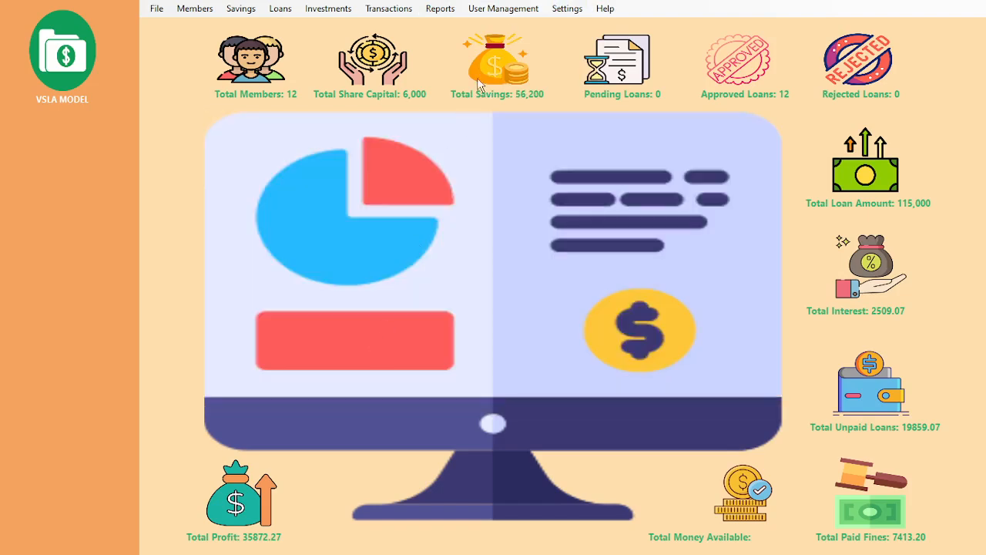
{"action": "left_click", "coordinate": [505, 18]}
{"action": "left_click", "coordinate": [505, 52]}
Step: Glance at the Update User form, close it, and exit VSLA Model via File > Exit
{"action": "left_click", "coordinate": [514, 12]}
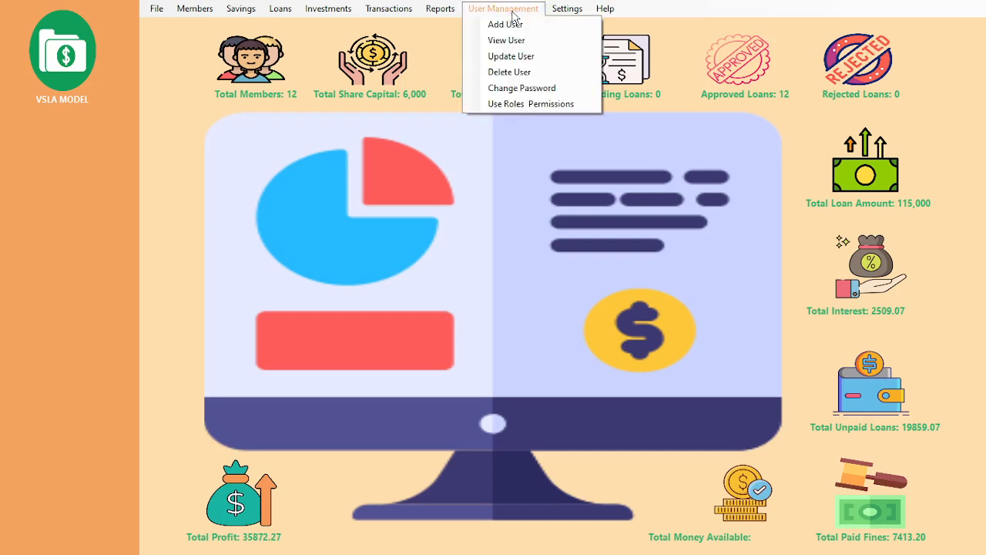
{"action": "left_click", "coordinate": [513, 57]}
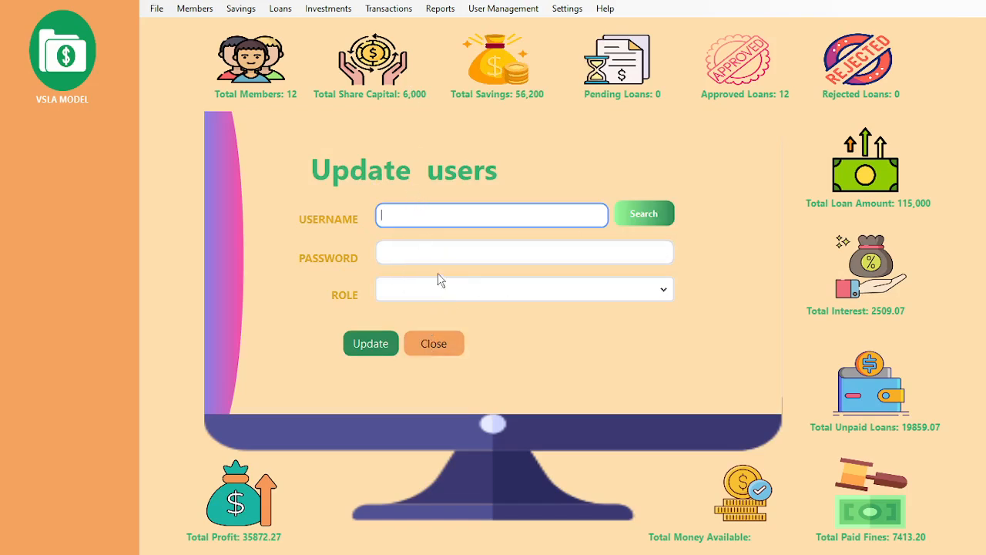
{"action": "left_click", "coordinate": [435, 351]}
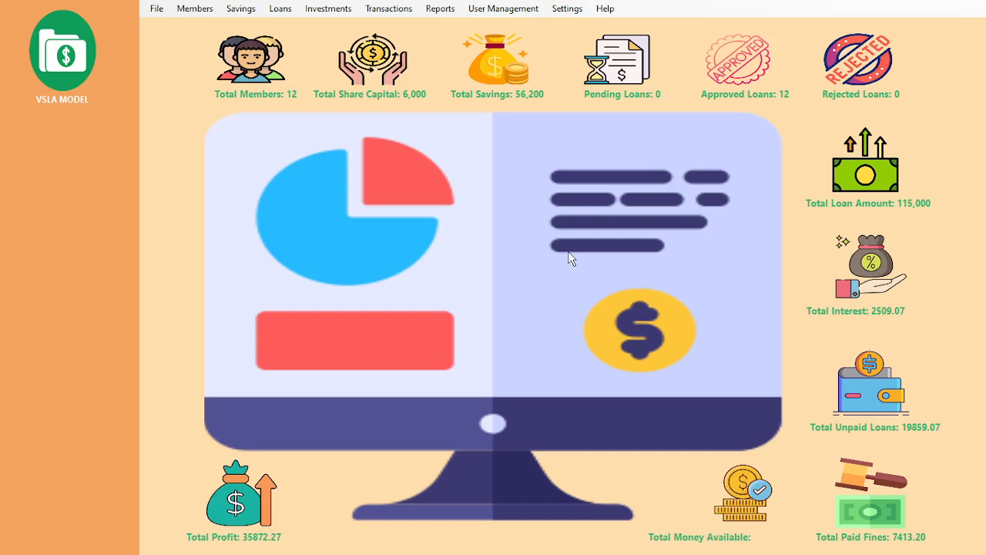
{"action": "left_click", "coordinate": [157, 10]}
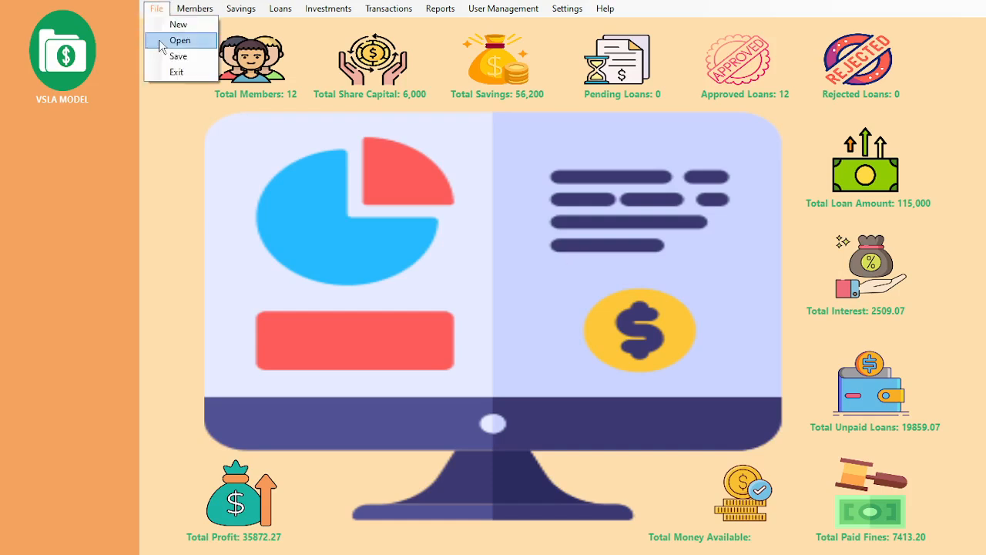
{"action": "left_click", "coordinate": [167, 71]}
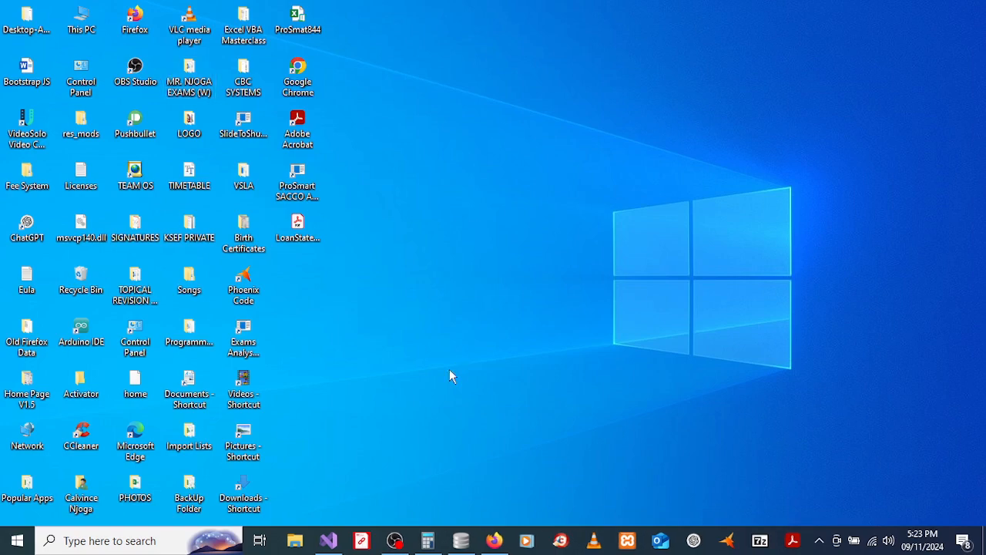